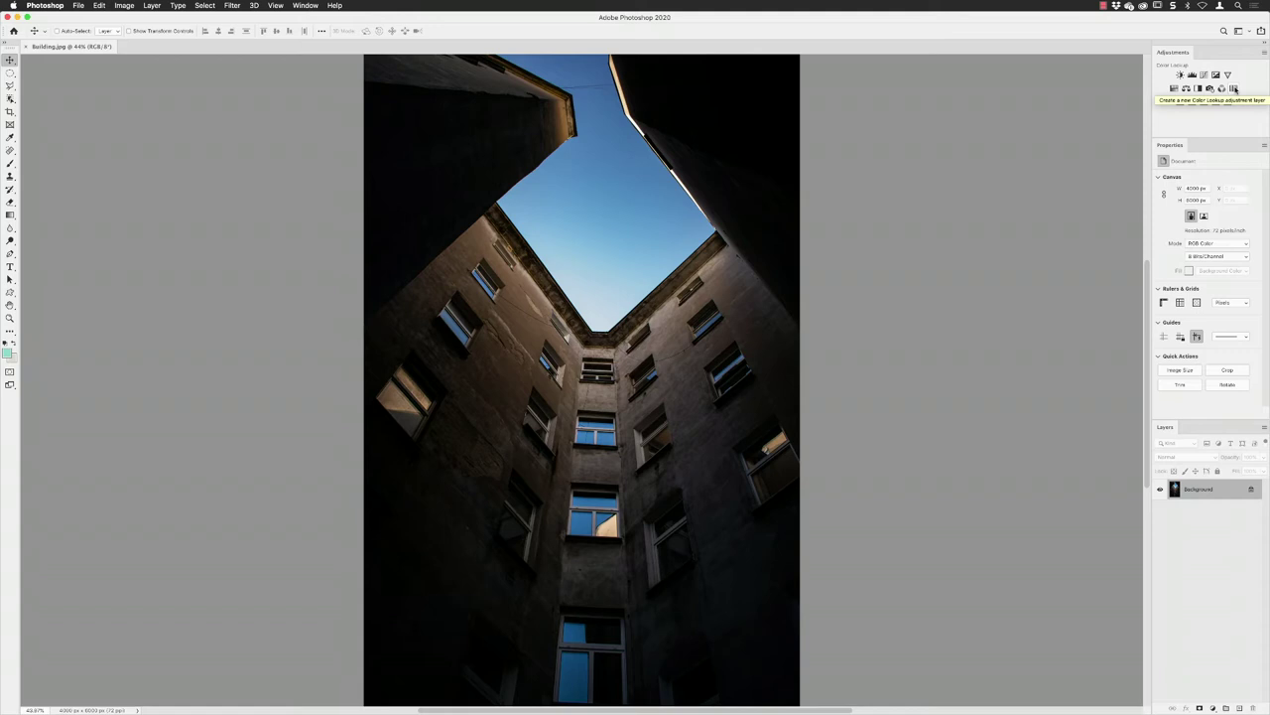
Add a Color Lookup adjustment layer with the NightFromDay.CUBE 3D LUT and compare the image with and without it
{"action": "left_click", "coordinate": [1235, 90]}
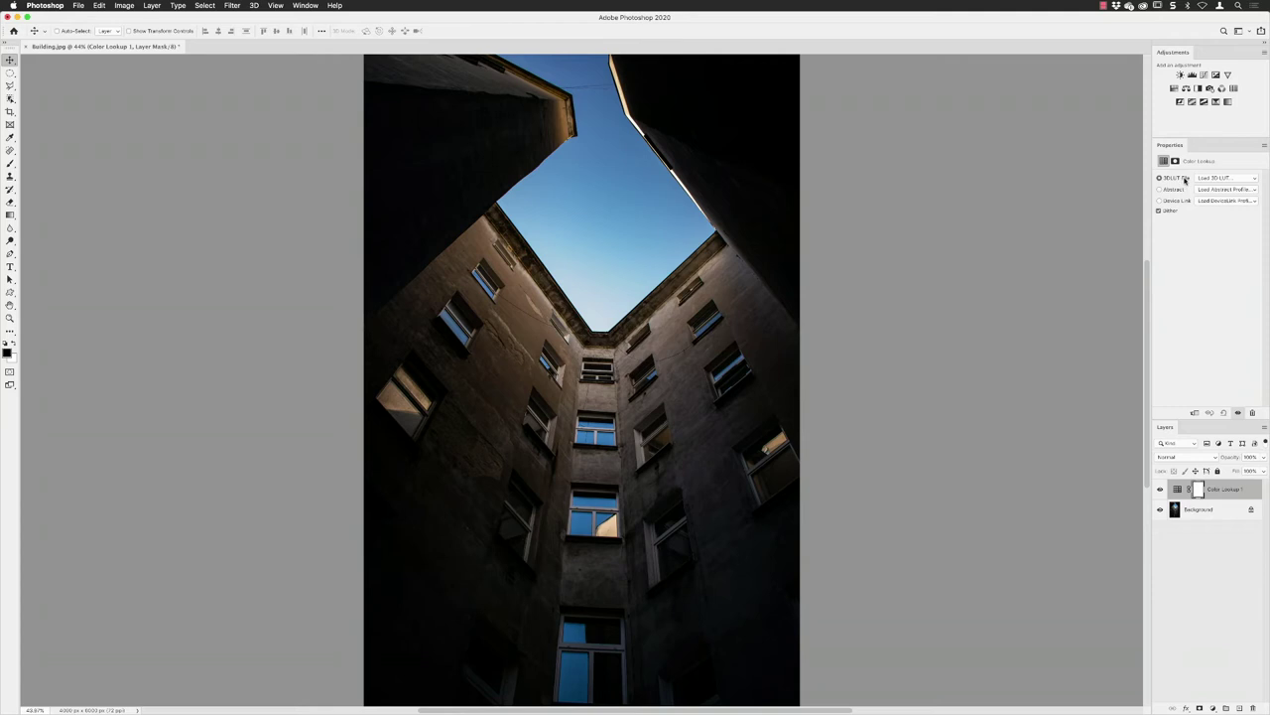
{"action": "left_click", "coordinate": [1230, 179]}
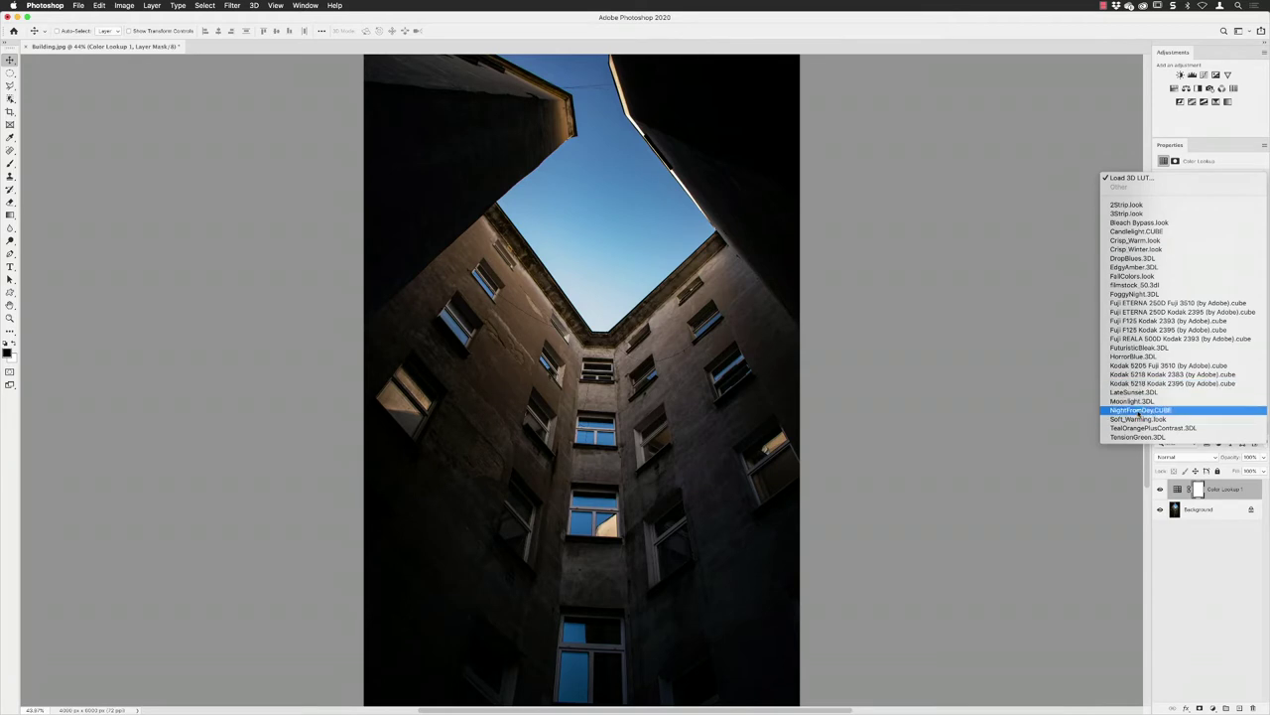
{"action": "left_click", "coordinate": [1139, 410]}
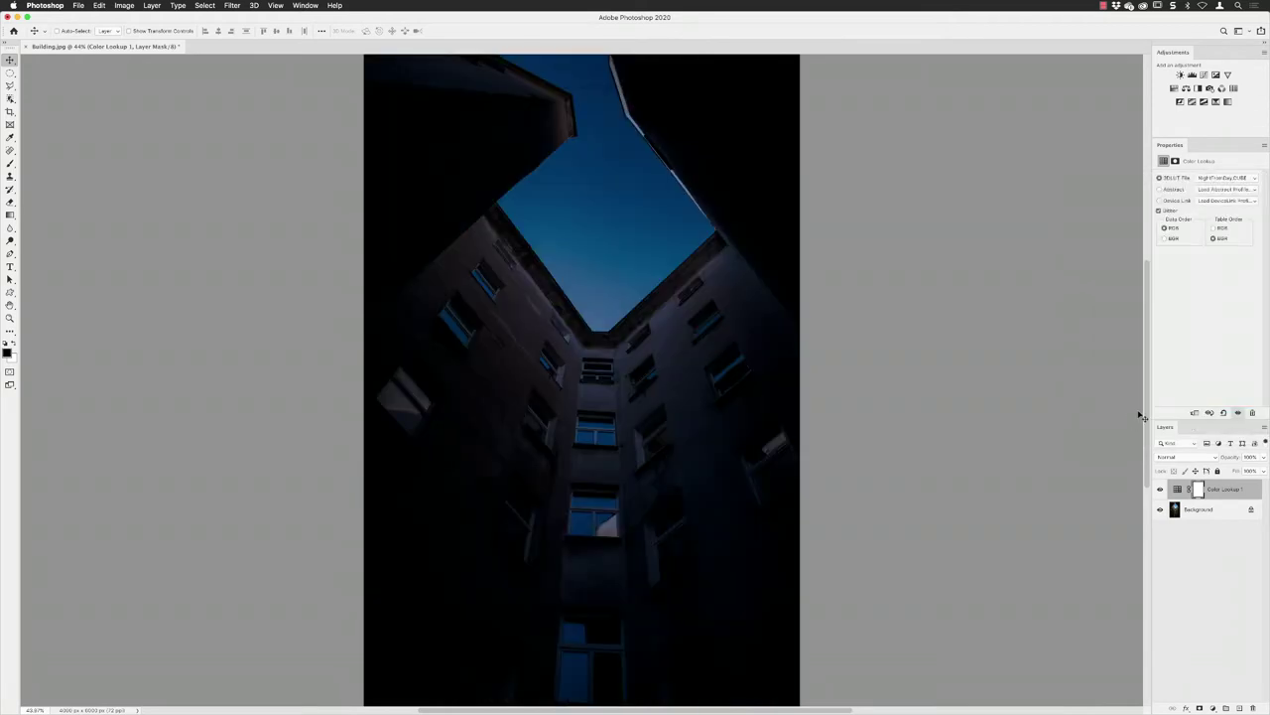
{"action": "left_click", "coordinate": [1160, 490]}
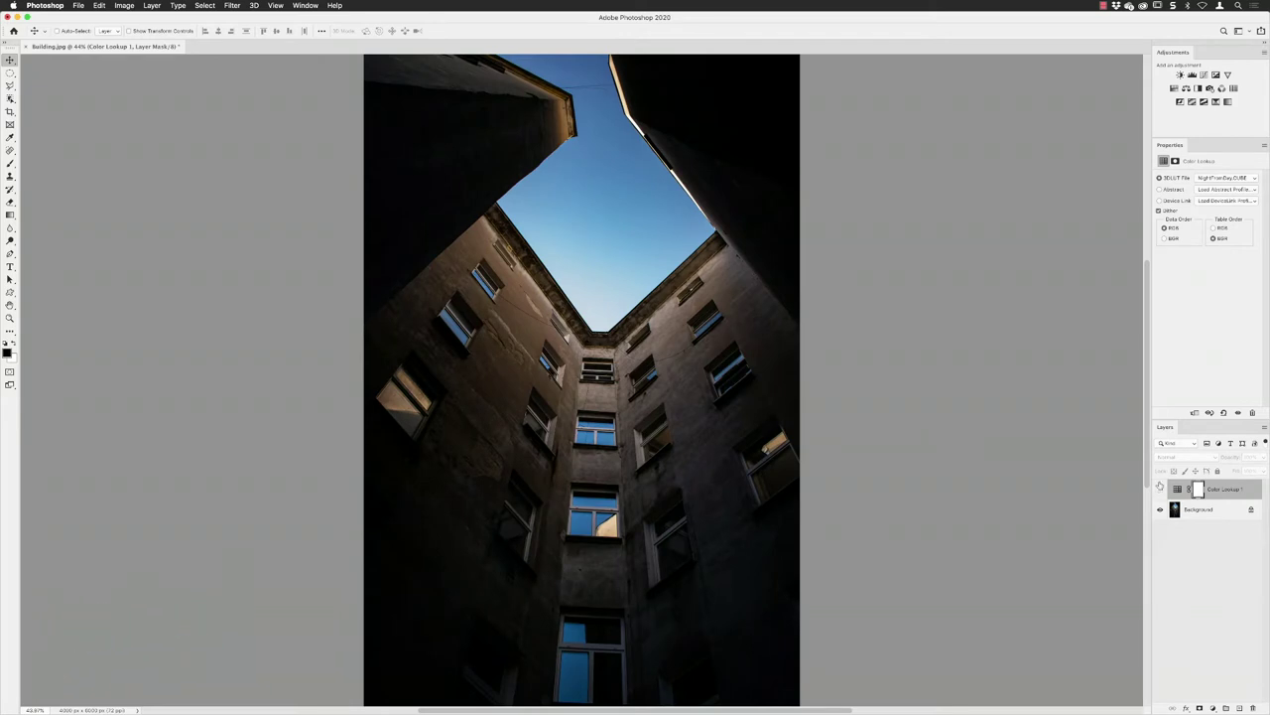
{"action": "left_click", "coordinate": [1160, 490]}
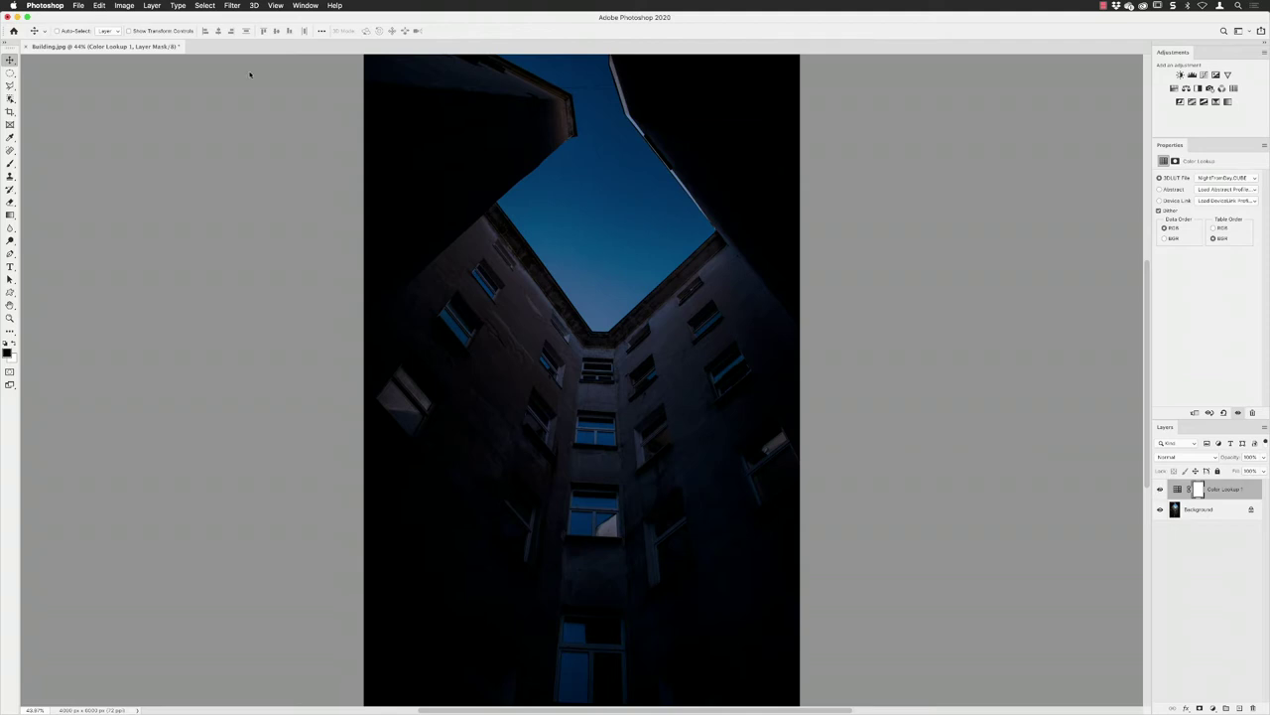
Place Moon.jpg from the Day 2 Night folder as a linked smart object above the Color Lookup layer
{"action": "left_click", "coordinate": [78, 6]}
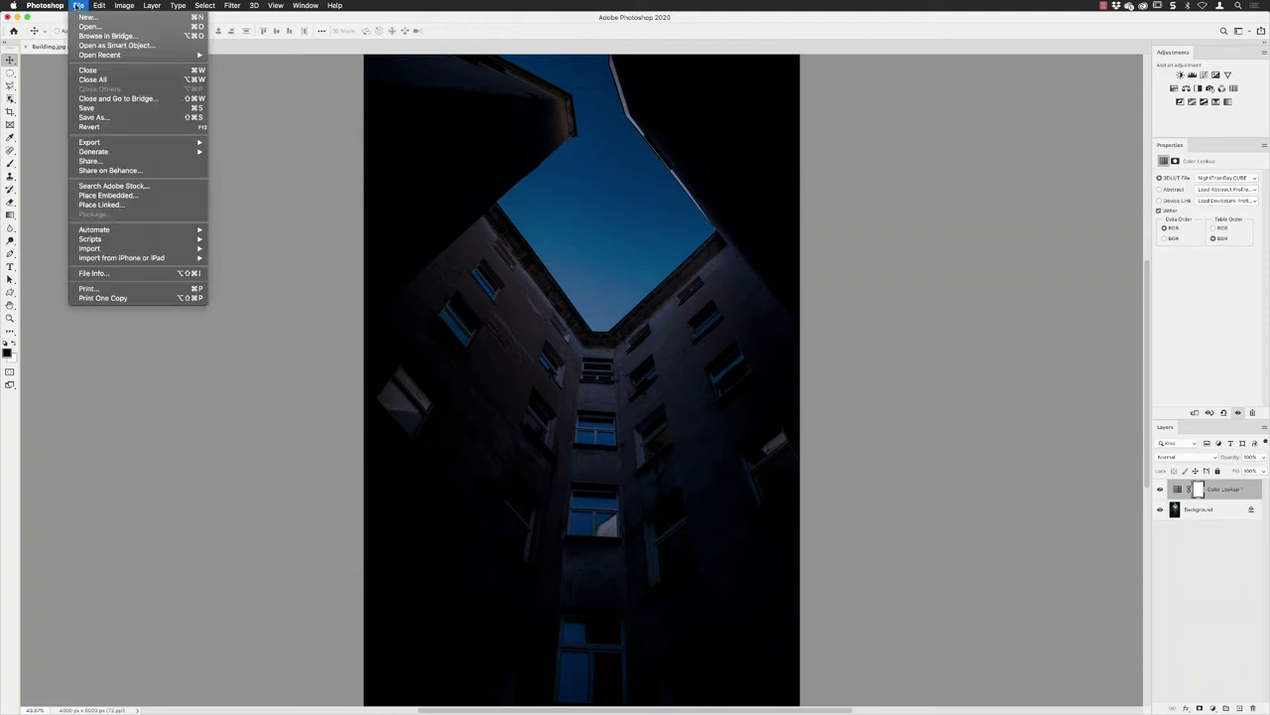
{"action": "left_click", "coordinate": [135, 206]}
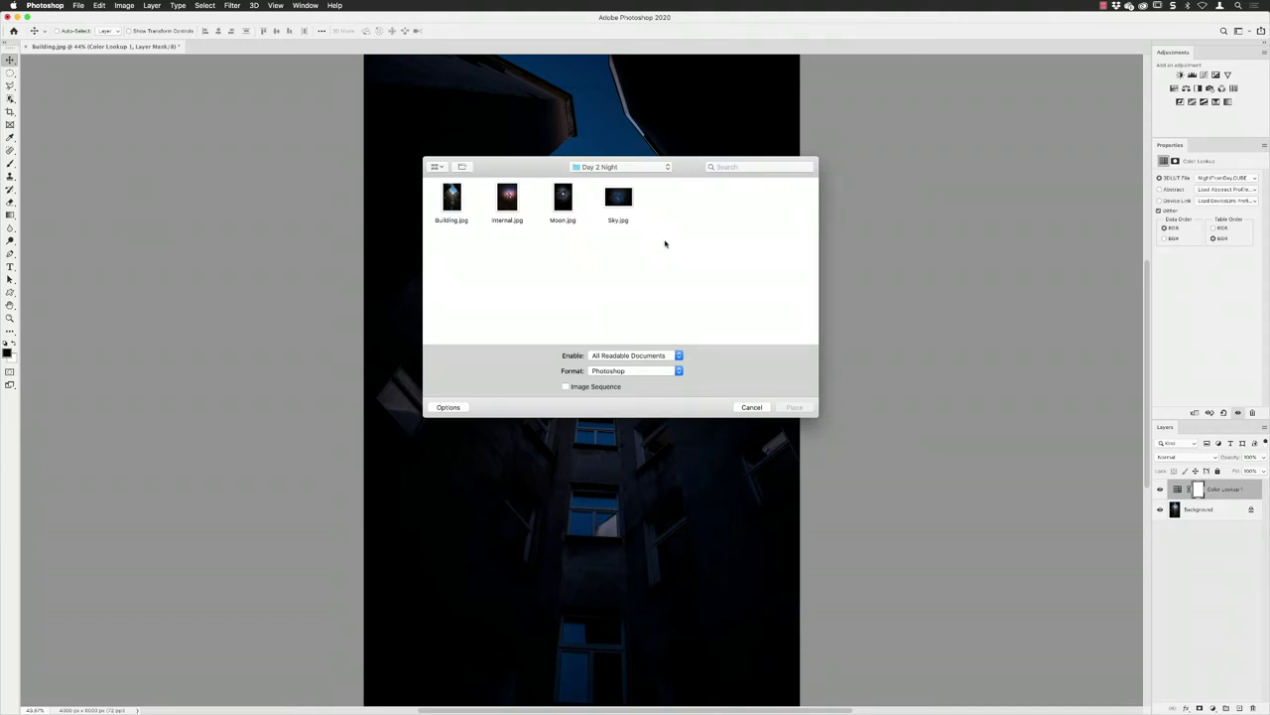
{"action": "left_click", "coordinate": [564, 199]}
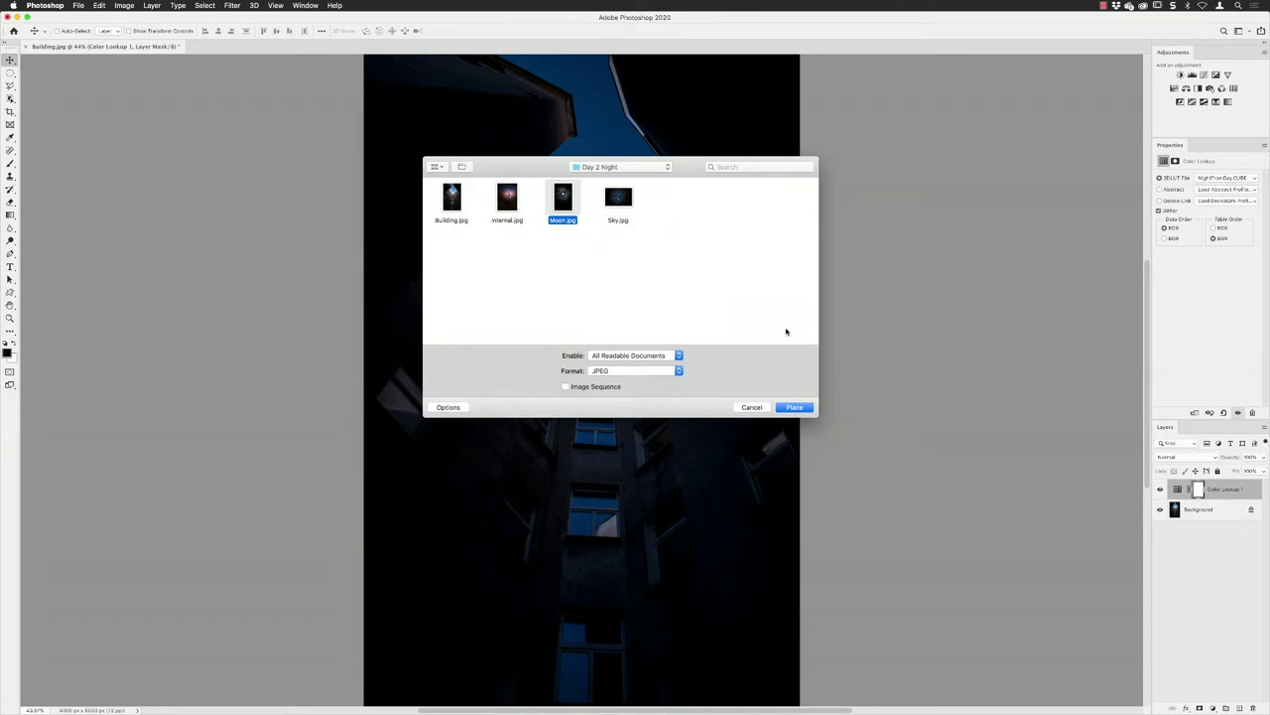
{"action": "left_click", "coordinate": [792, 407]}
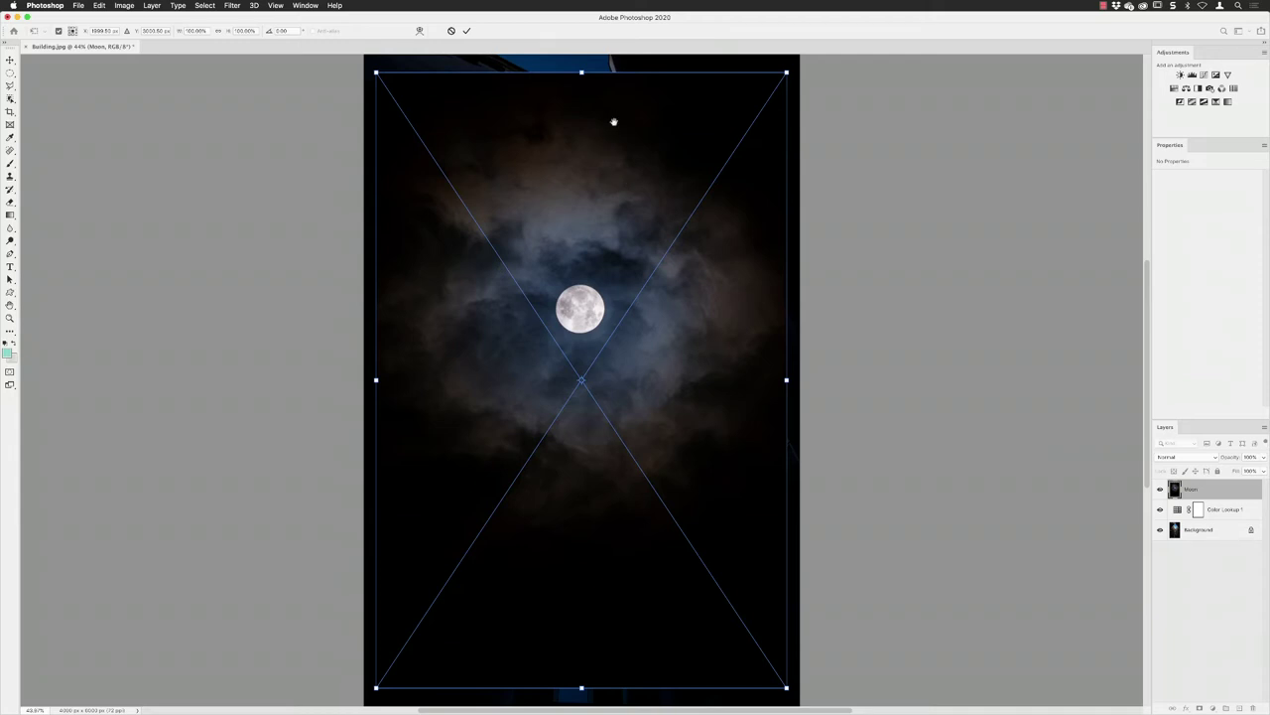
{"action": "left_click_drag", "start_coordinate": [612, 130], "coordinate": [623, 174]}
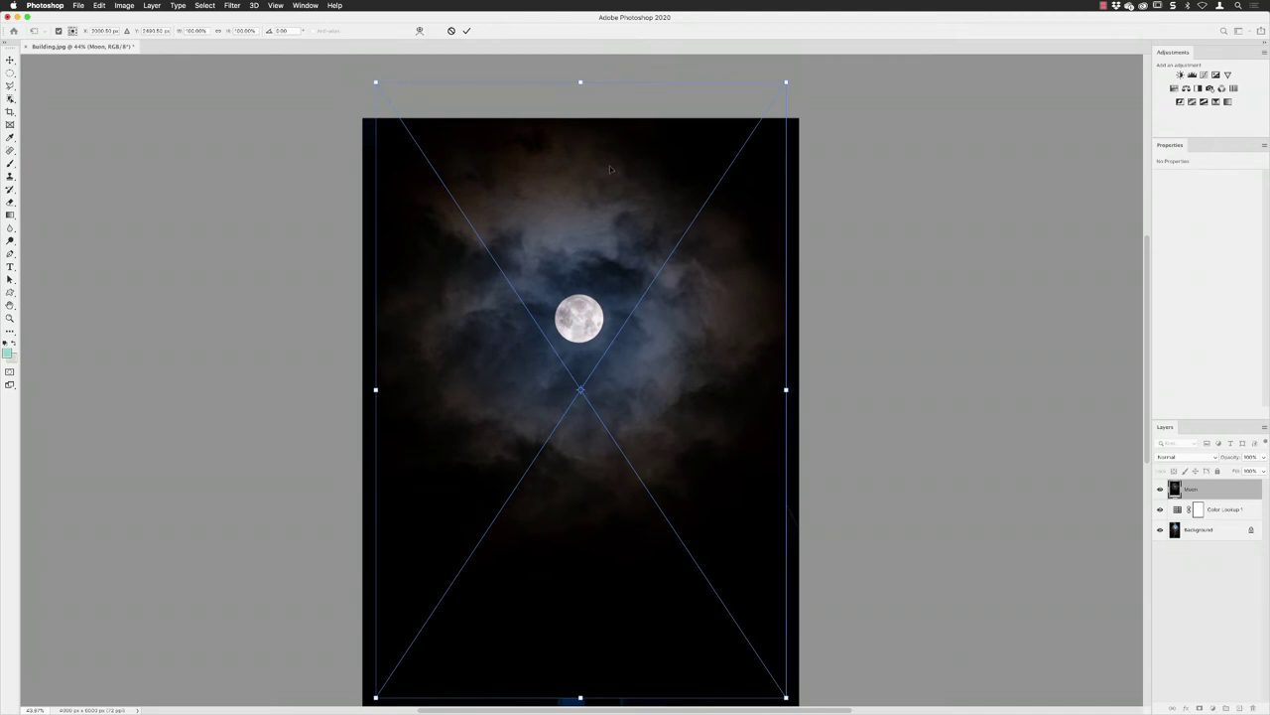
{"action": "left_click", "coordinate": [466, 31]}
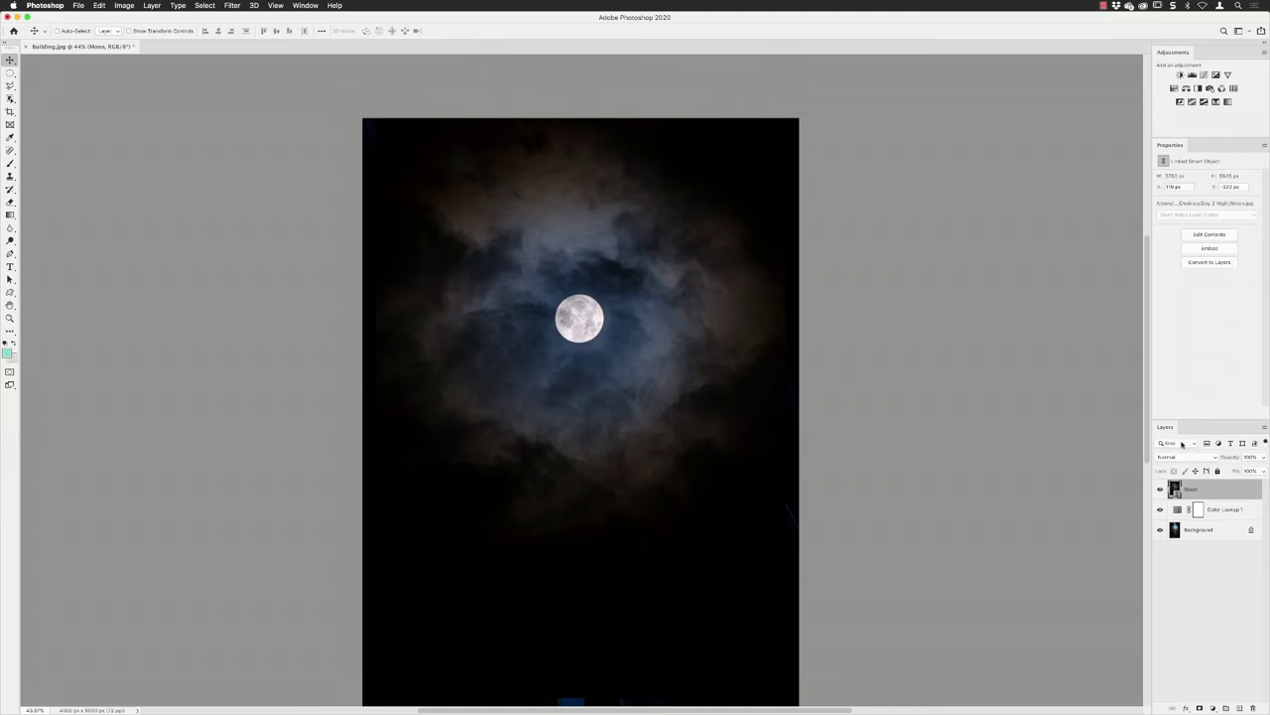
Float the Layers panel beside the photo and hide the Moon and Color Lookup 1 layers
{"action": "left_click_drag", "start_coordinate": [1165, 427], "coordinate": [943, 127]}
{"action": "left_click_drag", "start_coordinate": [1042, 248], "coordinate": [1047, 381]}
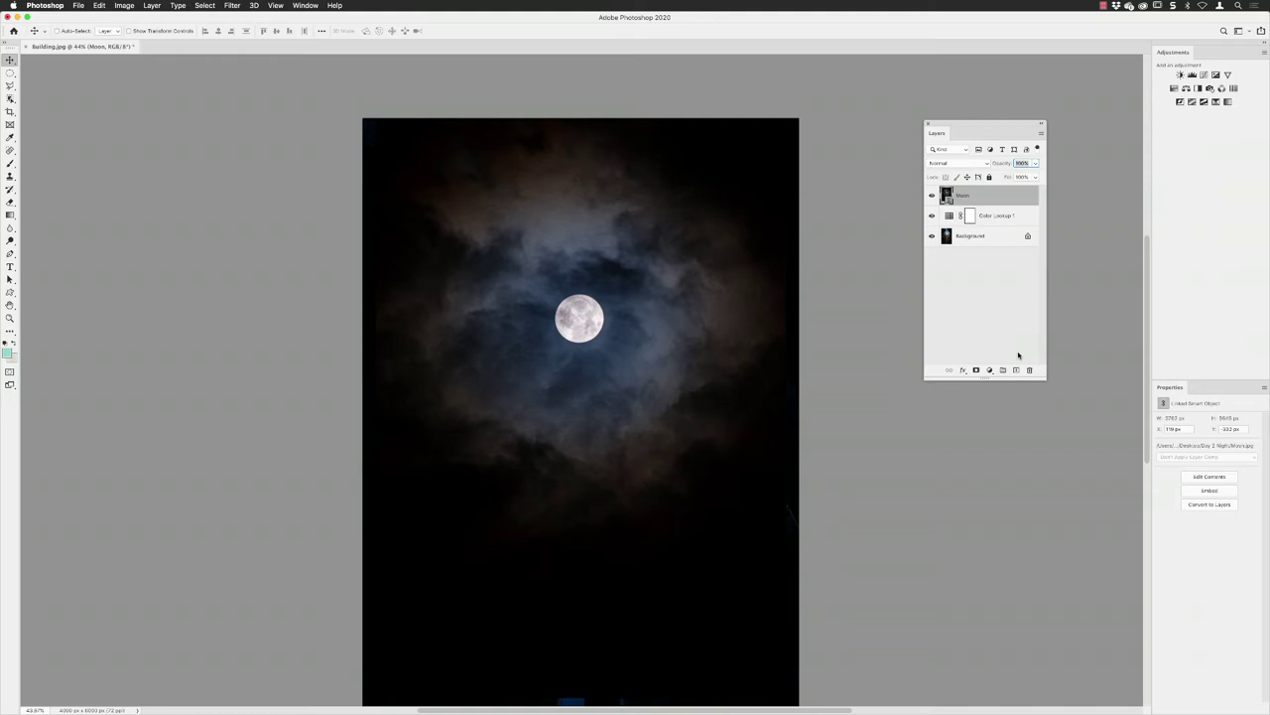
{"action": "left_click", "coordinate": [932, 196]}
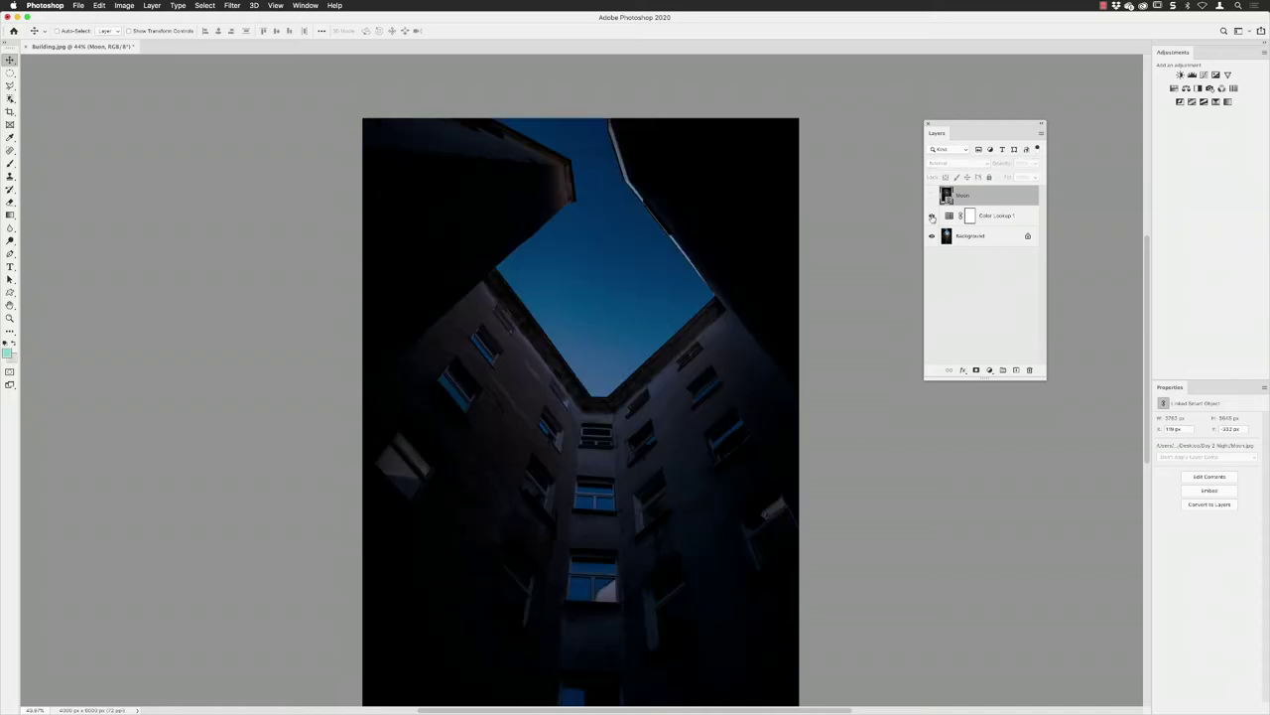
{"action": "left_click", "coordinate": [932, 217]}
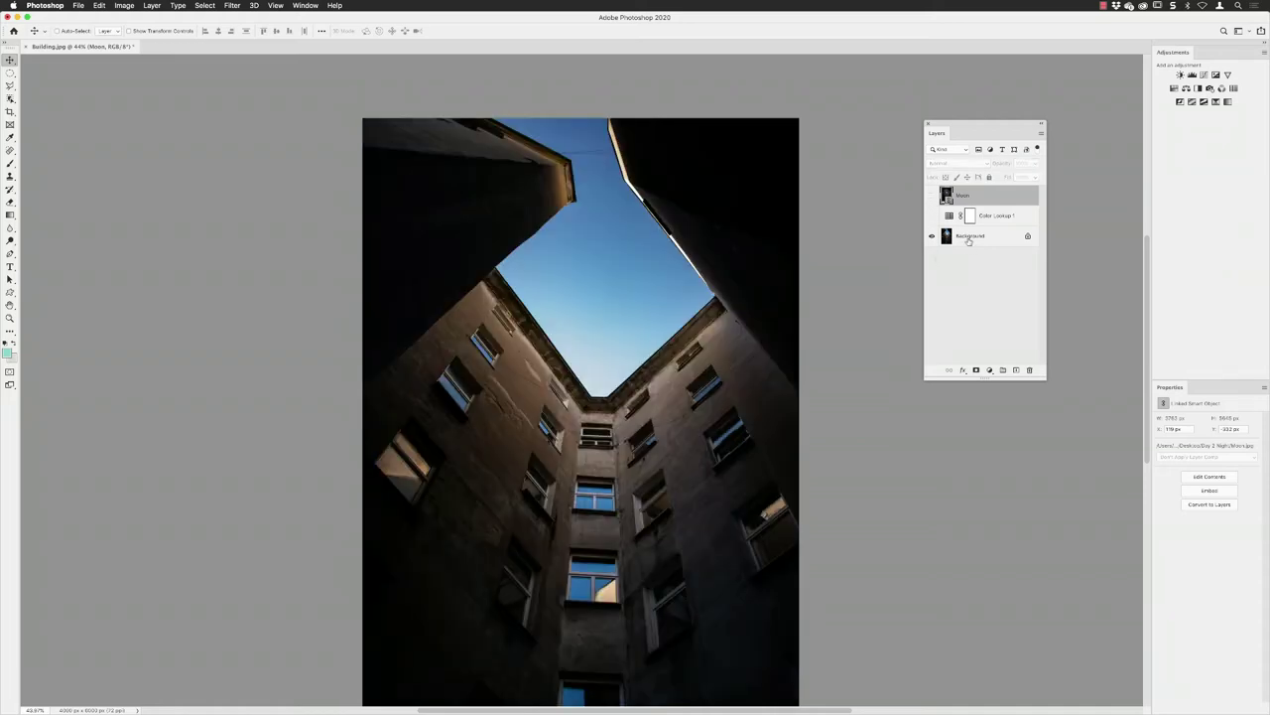
Select the whole sky on the Background layer using the Quick Selection tool with Auto-Enhance enabled
{"action": "left_click", "coordinate": [968, 238]}
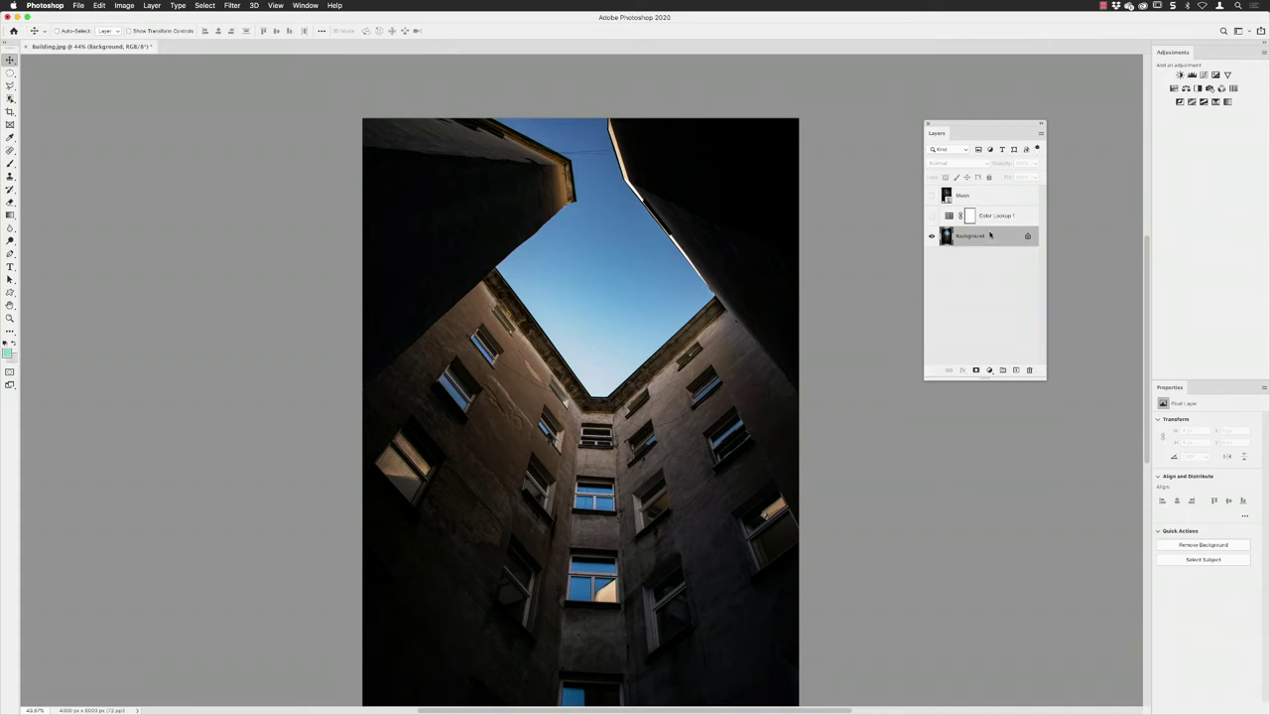
{"action": "scroll", "coordinate": [616, 294], "scroll_direction": "up", "scroll_amount": 5}
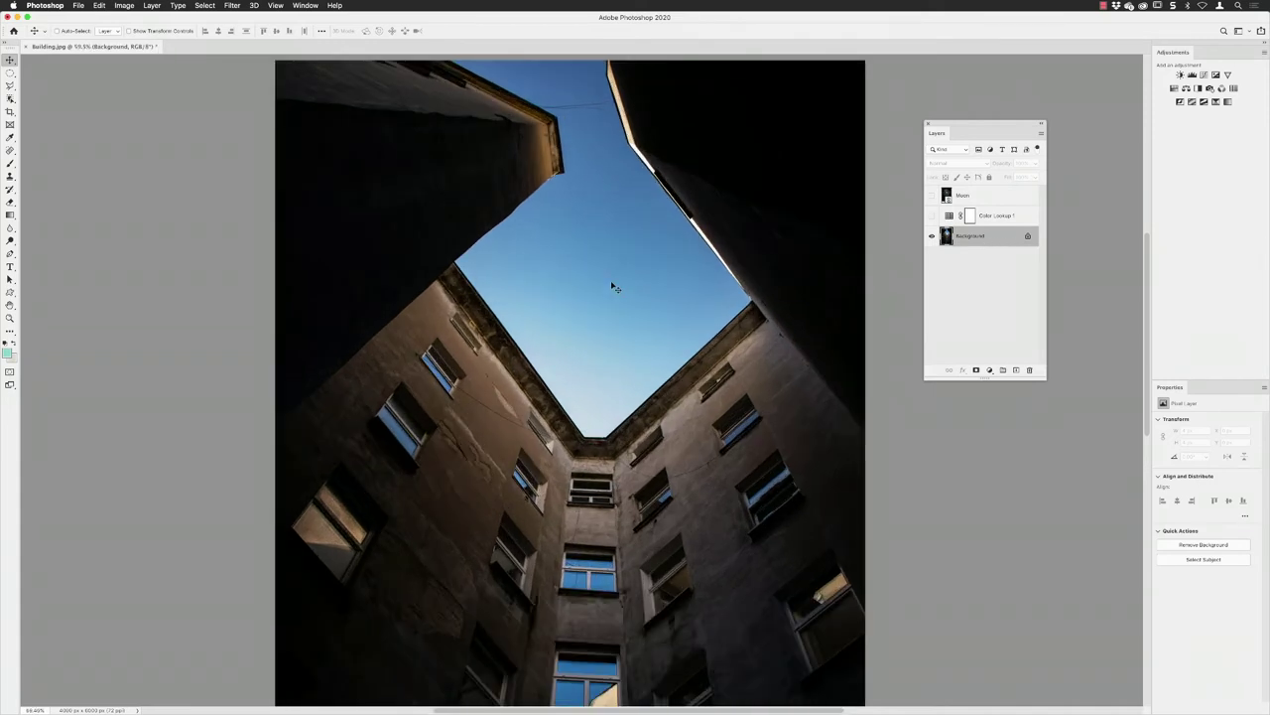
{"action": "scroll", "coordinate": [570, 377], "scroll_direction": "up", "scroll_amount": 2}
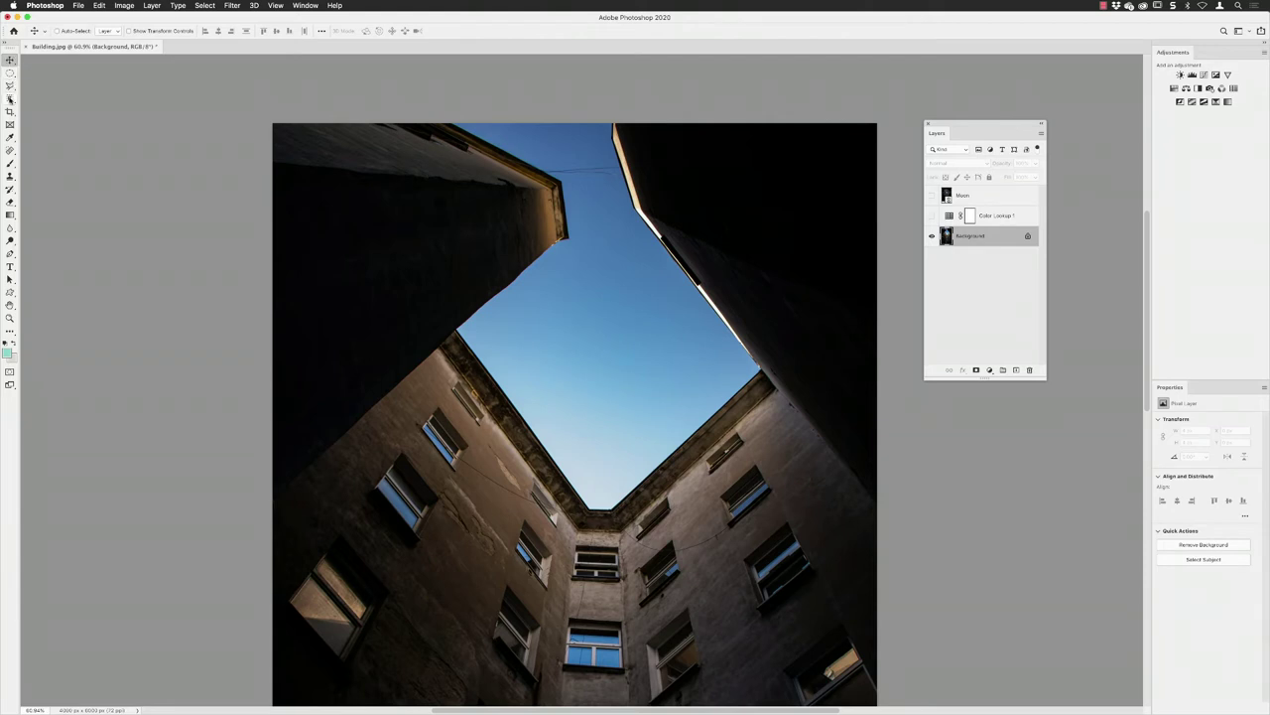
{"action": "left_click", "coordinate": [9, 98]}
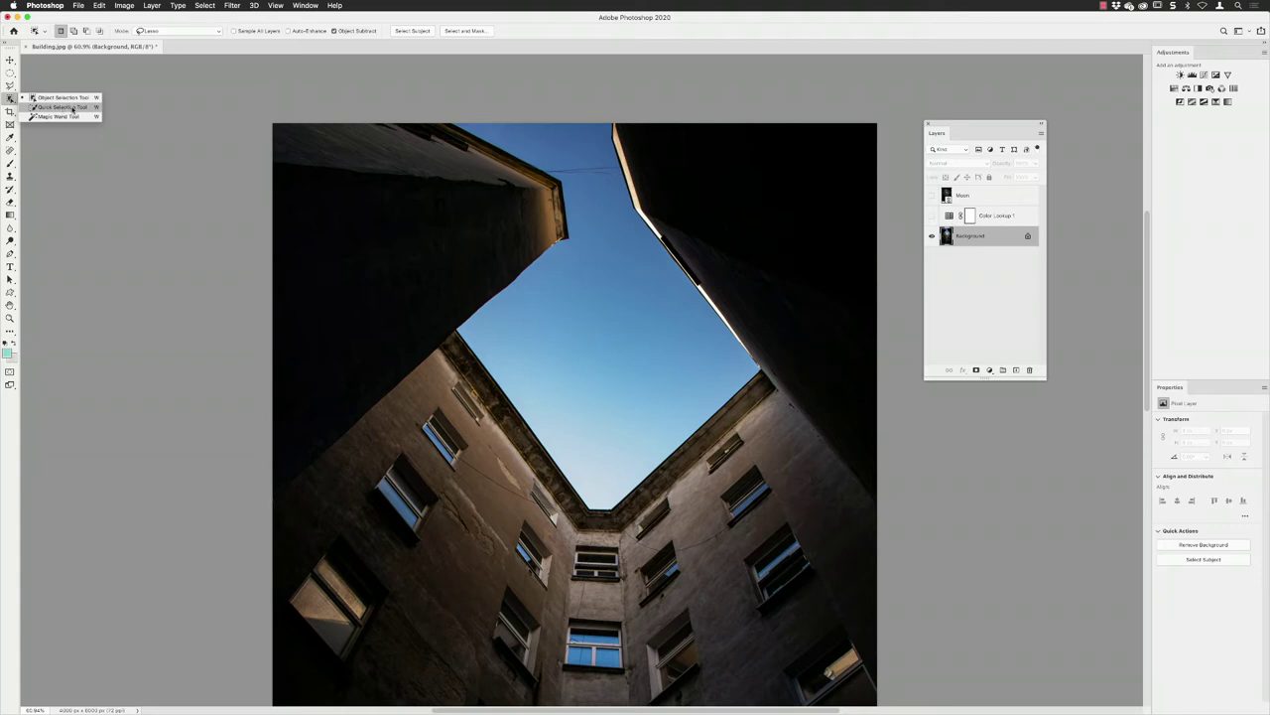
{"action": "left_click", "coordinate": [81, 107]}
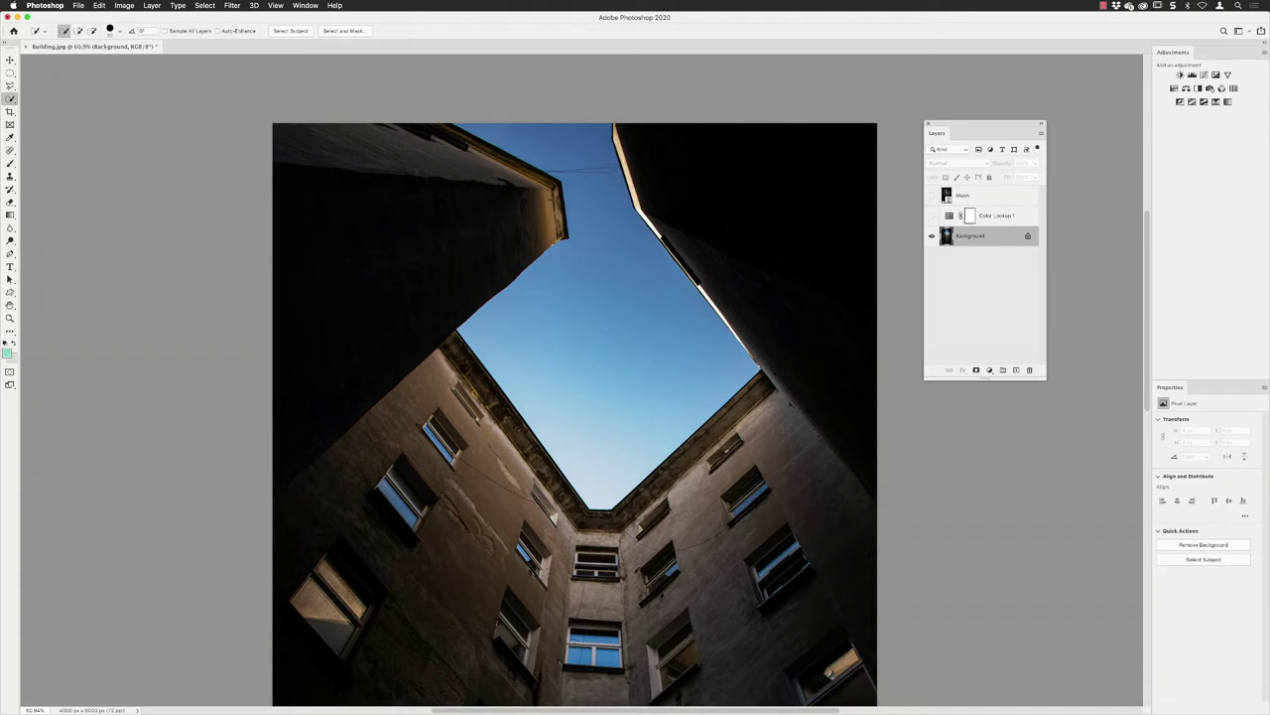
{"action": "left_click", "coordinate": [64, 32]}
{"action": "left_click", "coordinate": [218, 31]}
{"action": "key", "text": "shift"}
{"action": "scroll", "coordinate": [620, 154], "scroll_direction": "up", "scroll_amount": 5}
{"action": "scroll", "coordinate": [616, 149], "scroll_direction": "up", "scroll_amount": 2}
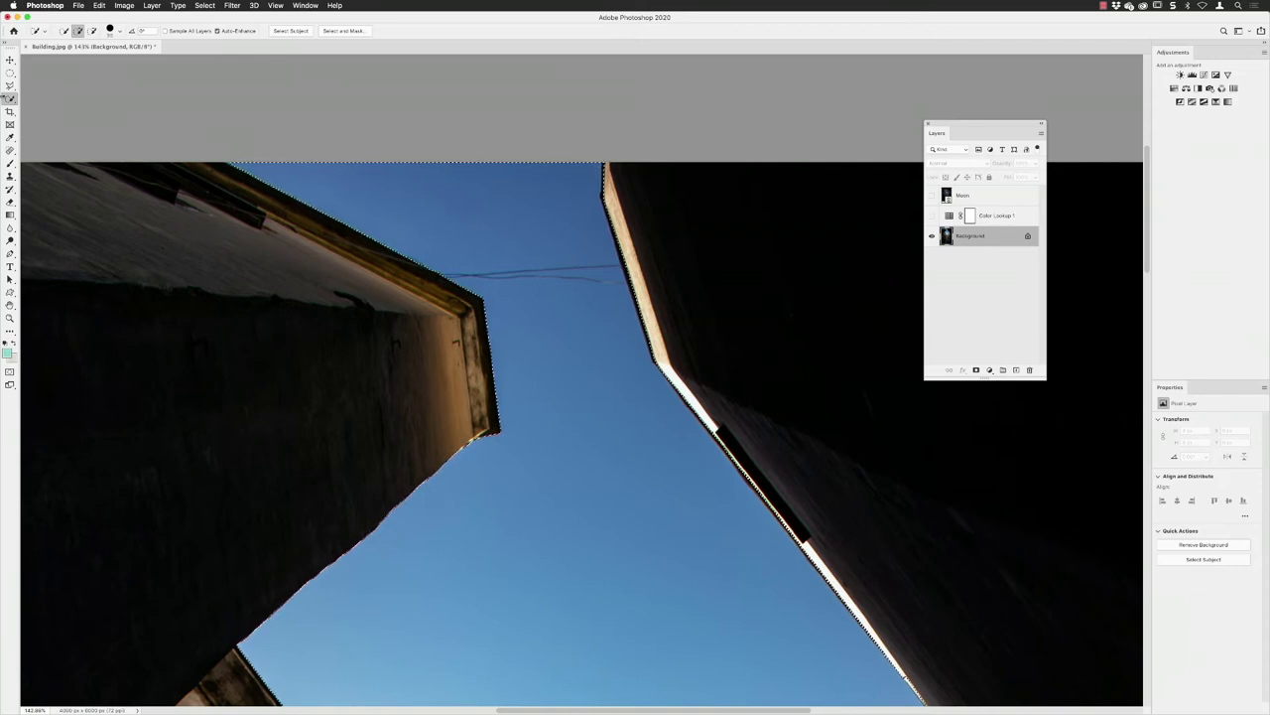
Subtract the bright edge of the right-hand building from the sky selection with straight Polygonal Lasso segments
{"action": "left_click", "coordinate": [10, 86]}
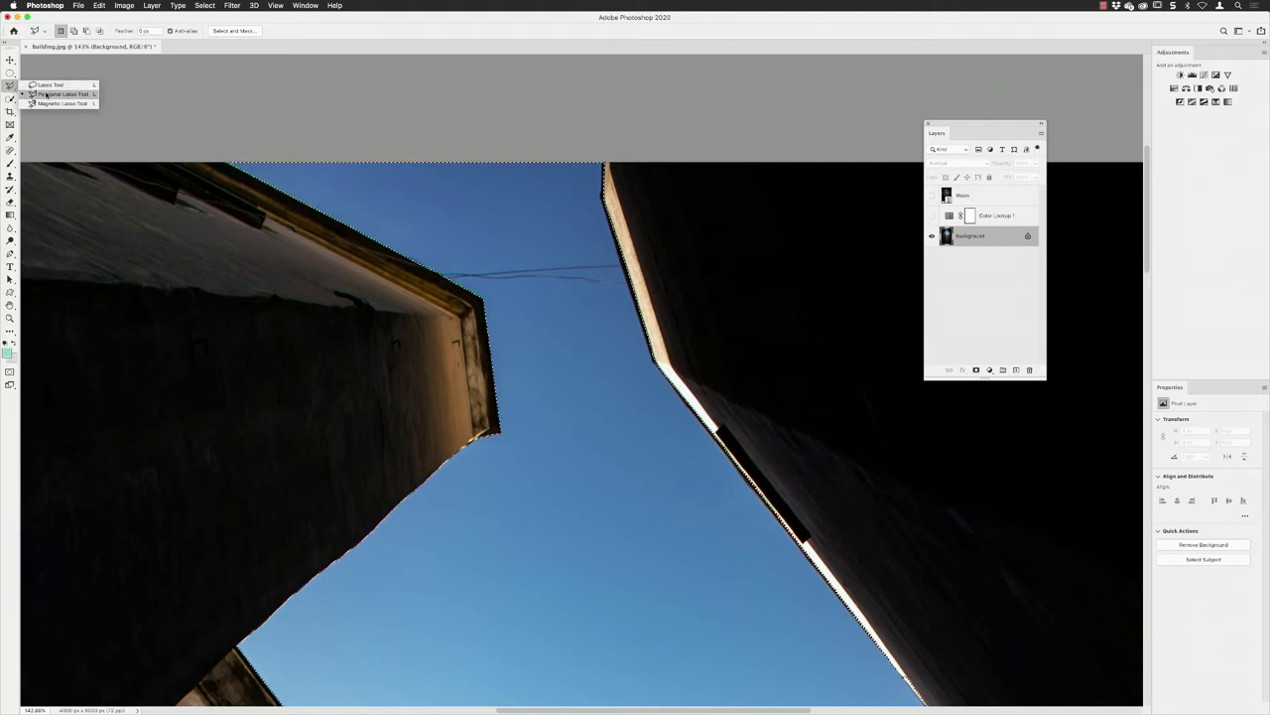
{"action": "left_click", "coordinate": [45, 85]}
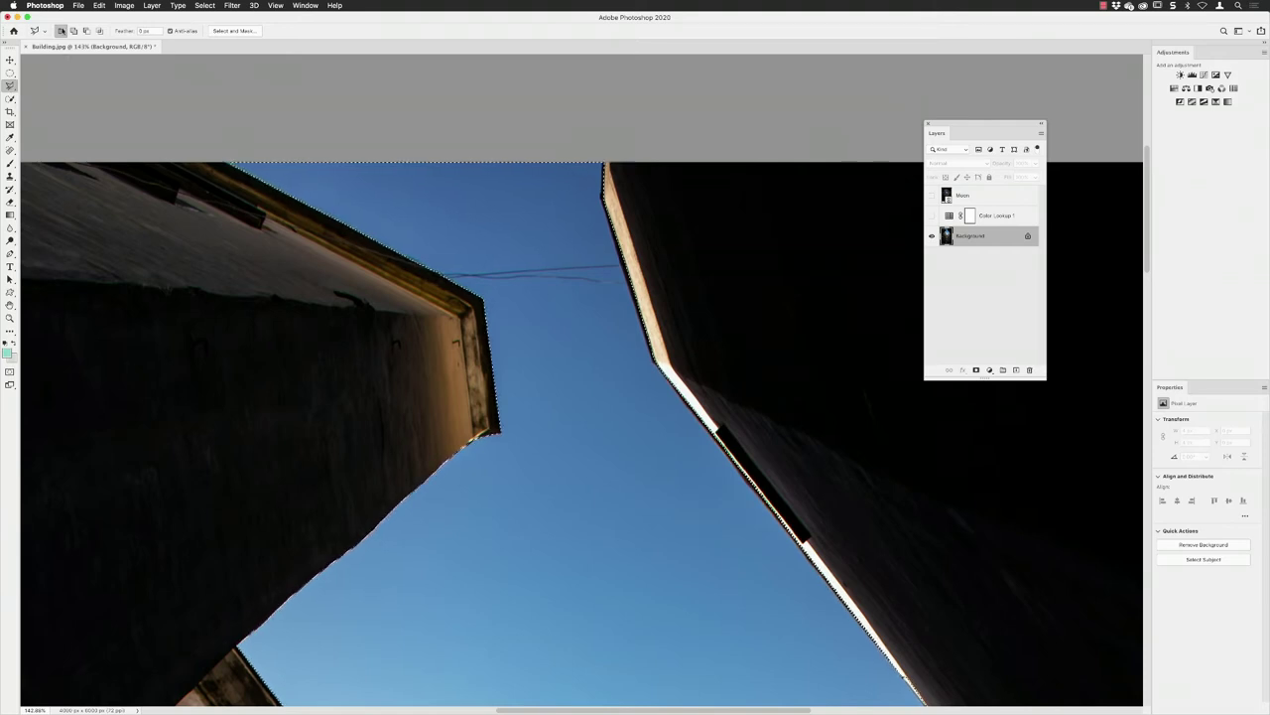
{"action": "left_click", "coordinate": [87, 30]}
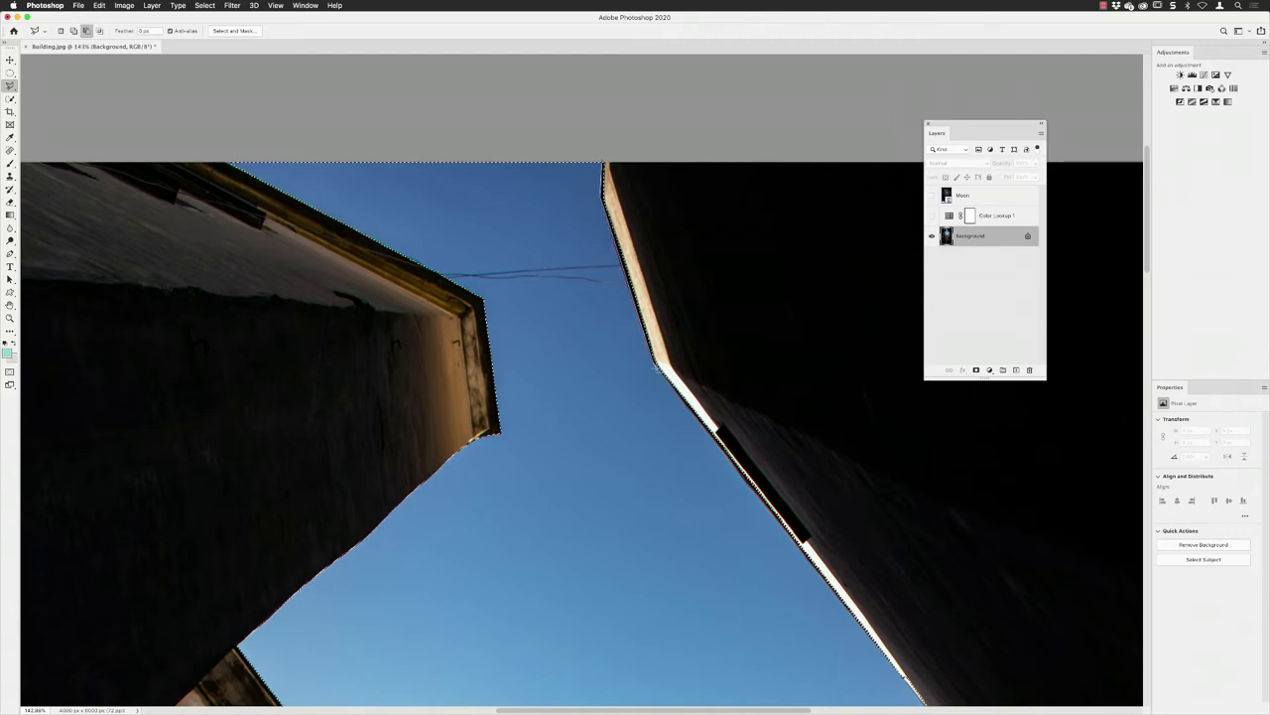
{"action": "scroll", "coordinate": [660, 374], "scroll_direction": "down", "scroll_amount": 5}
{"action": "scroll", "coordinate": [660, 373], "scroll_direction": "right", "scroll_amount": 3}
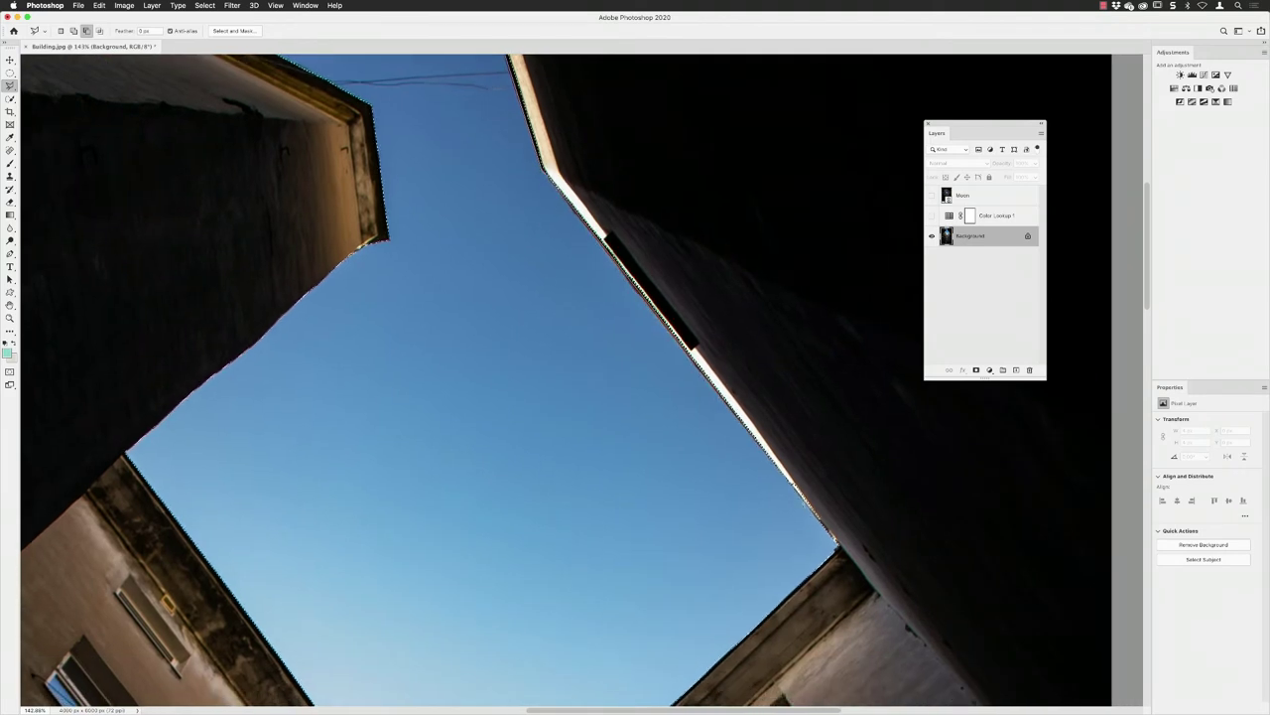
{"action": "left_click", "coordinate": [837, 543]}
{"action": "left_click", "coordinate": [858, 484]}
{"action": "left_click", "coordinate": [648, 149]}
{"action": "scroll", "coordinate": [615, 218], "scroll_direction": "up", "scroll_amount": 6}
{"action": "scroll", "coordinate": [615, 219], "scroll_direction": "left", "scroll_amount": 2}
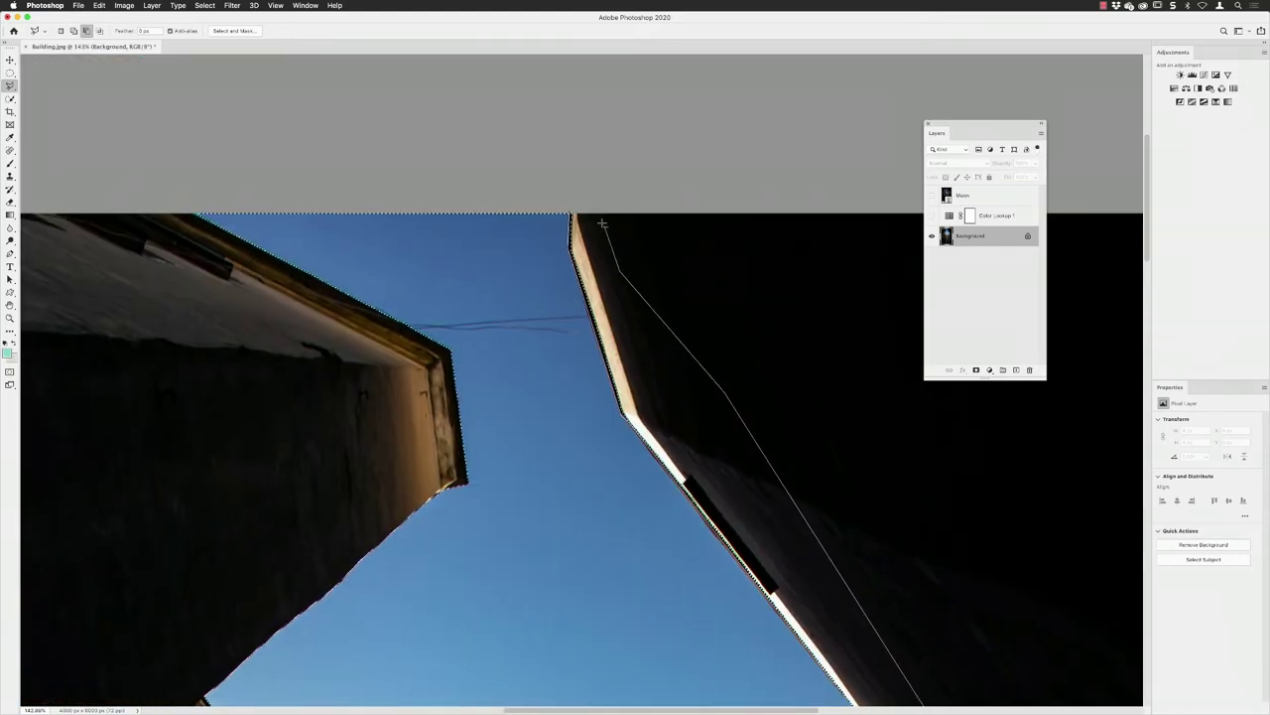
{"action": "left_click", "coordinate": [571, 215]}
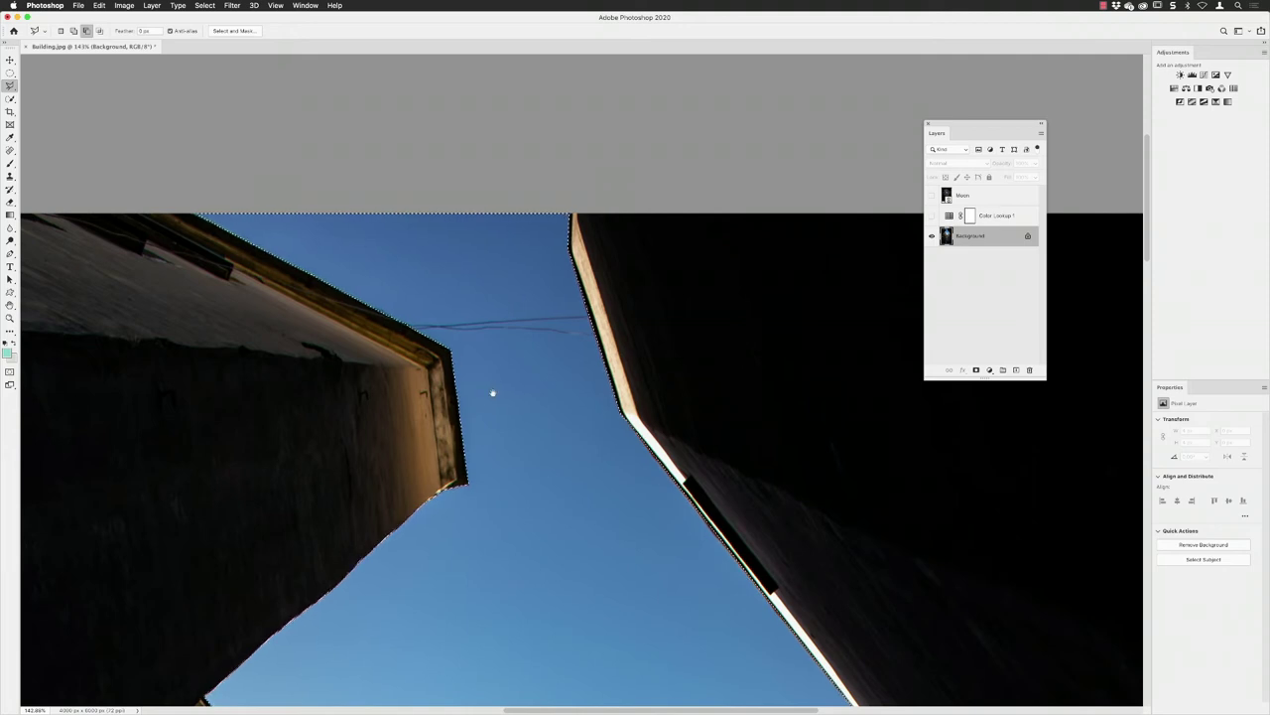
Show the Moon layer and mask it with the sky selection
{"action": "scroll", "coordinate": [530, 400], "scroll_direction": "left", "scroll_amount": 2}
{"action": "scroll", "coordinate": [582, 420], "scroll_direction": "down", "scroll_amount": 3}
{"action": "scroll", "coordinate": [601, 425], "scroll_direction": "down", "scroll_amount": 10}
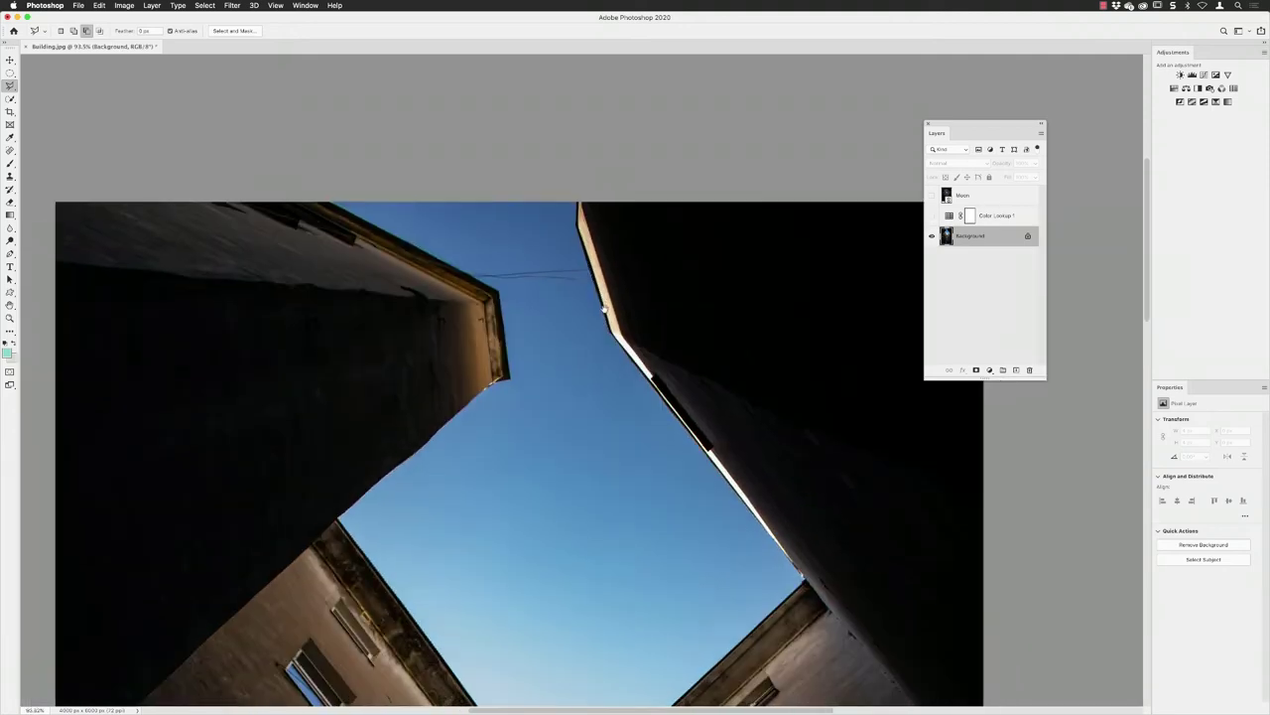
{"action": "scroll", "coordinate": [608, 337], "scroll_direction": "down", "scroll_amount": 5}
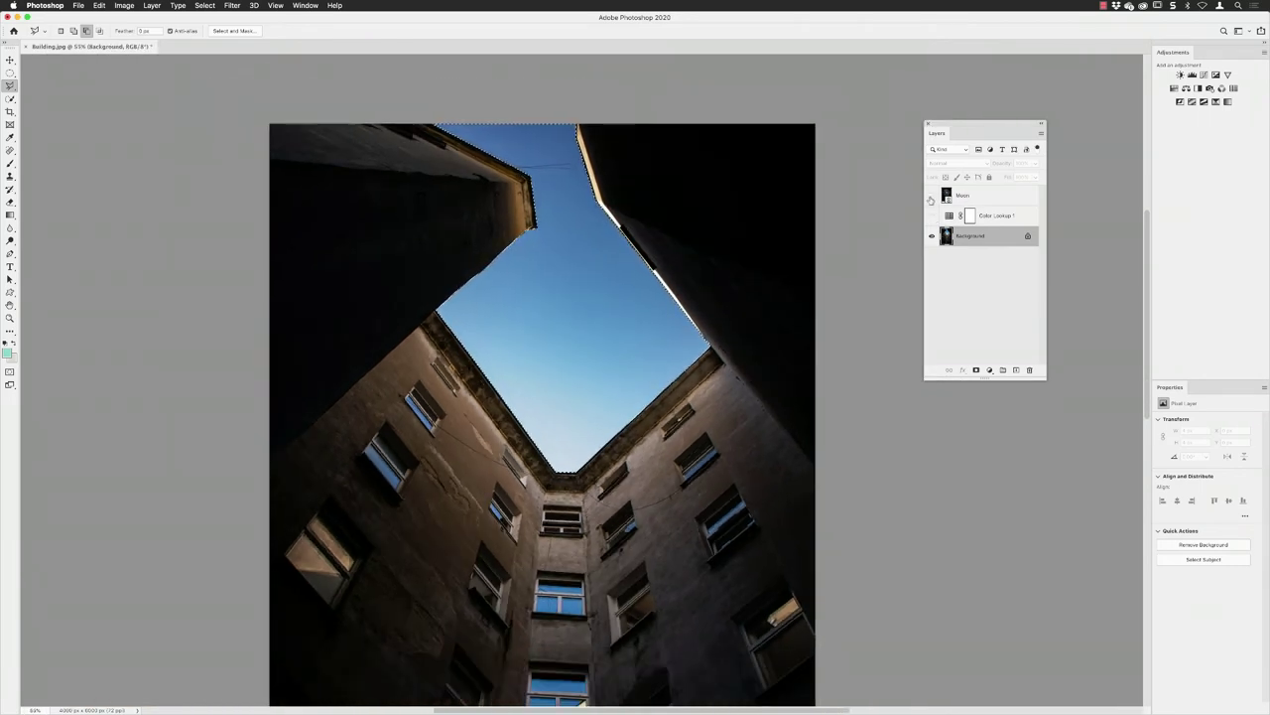
{"action": "left_click", "coordinate": [932, 196]}
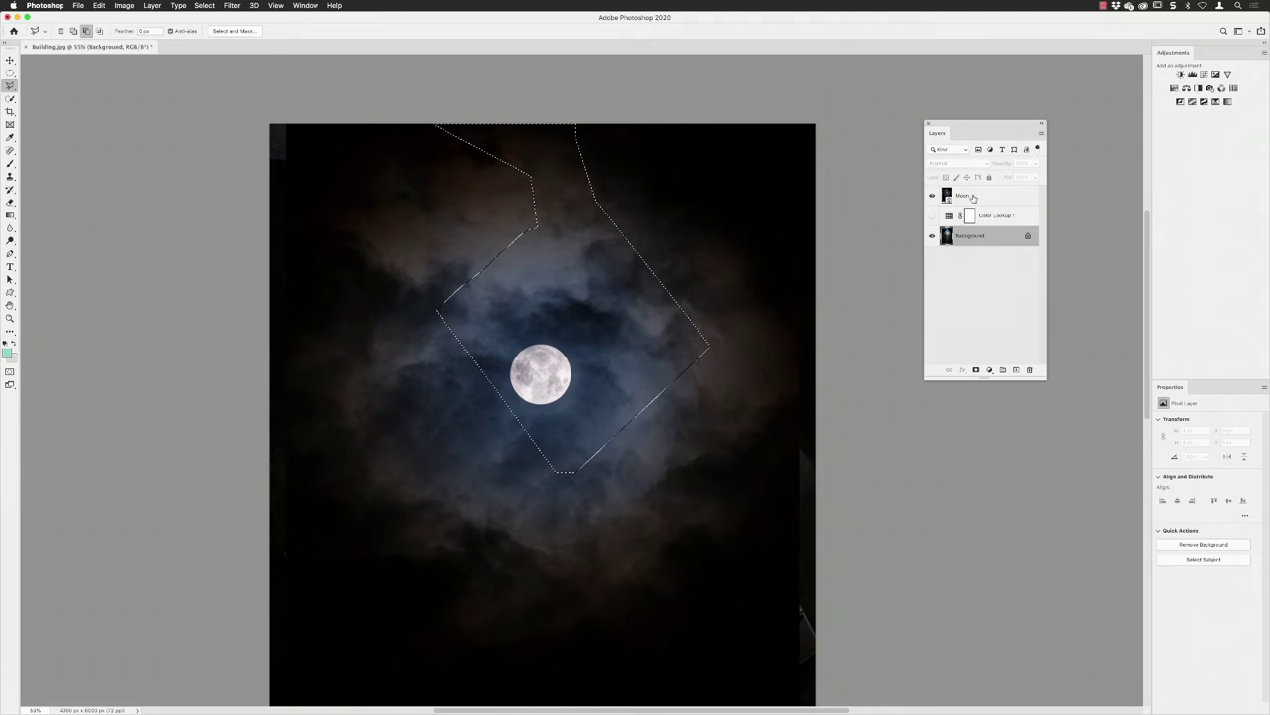
{"action": "left_click", "coordinate": [973, 199]}
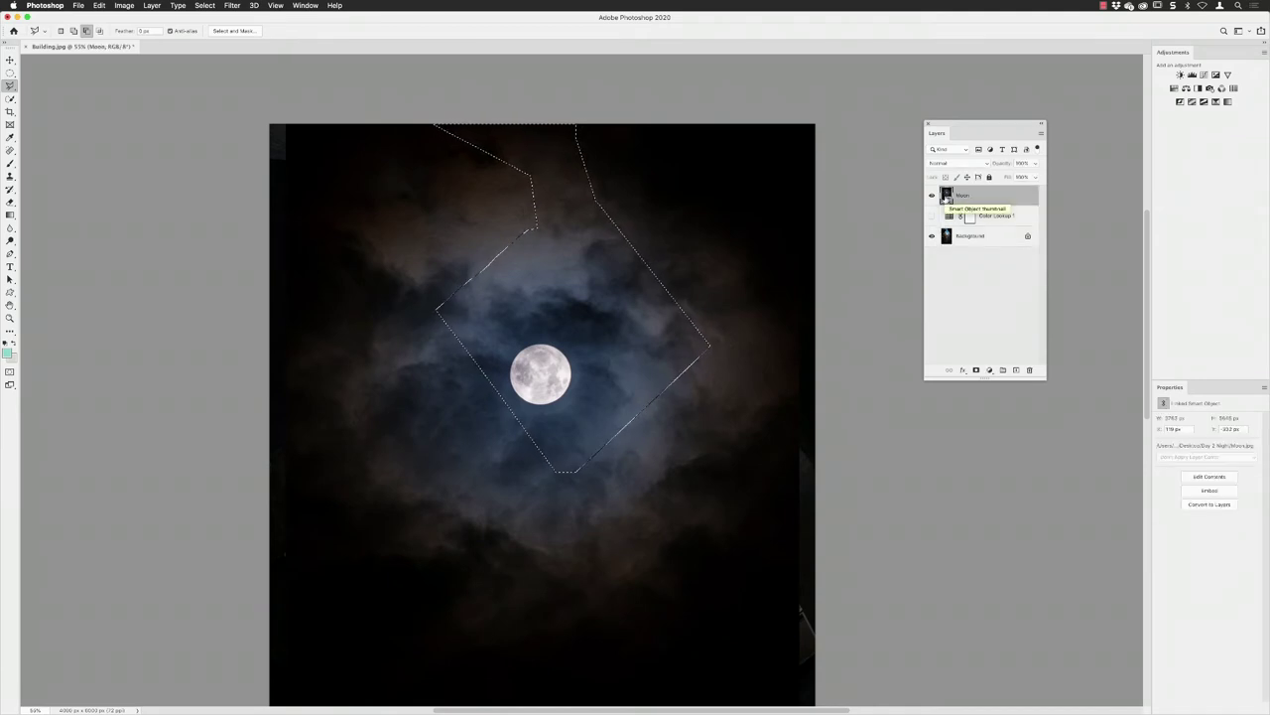
{"action": "left_click", "coordinate": [976, 371]}
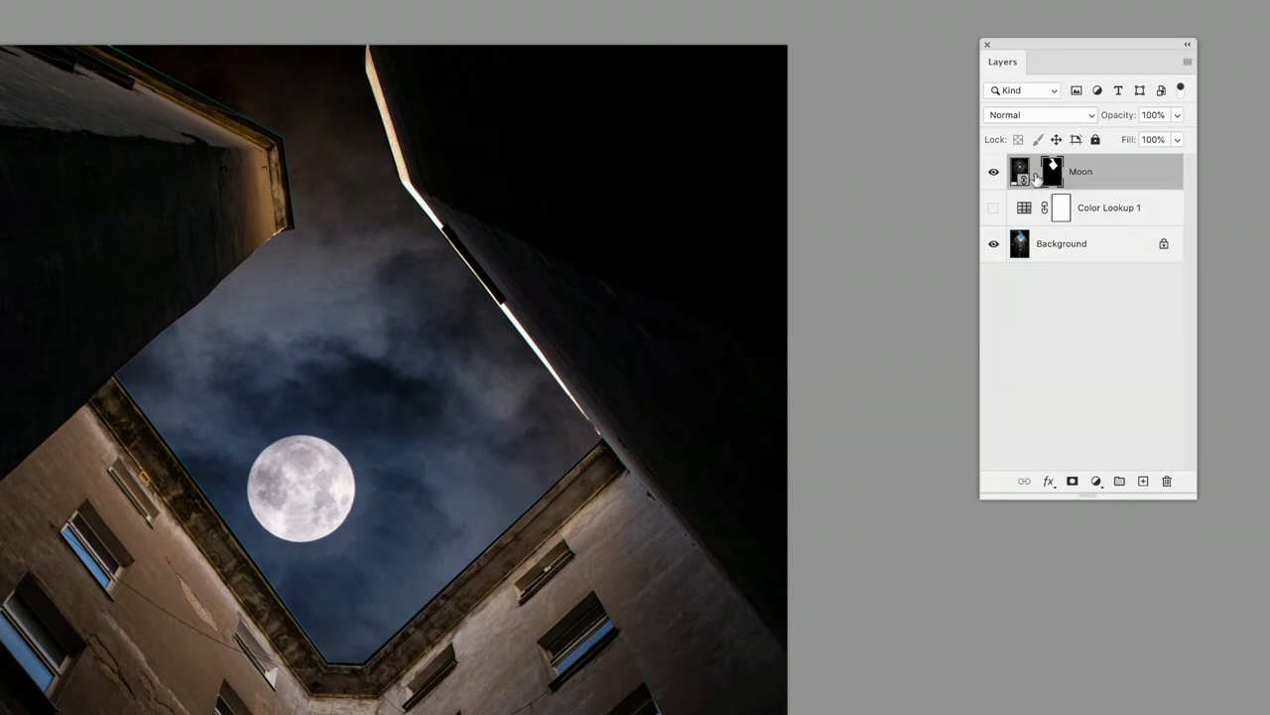
Unlink the Moon layer from its mask and move the moon to the upper right within the sky opening
{"action": "left_click", "coordinate": [1022, 175]}
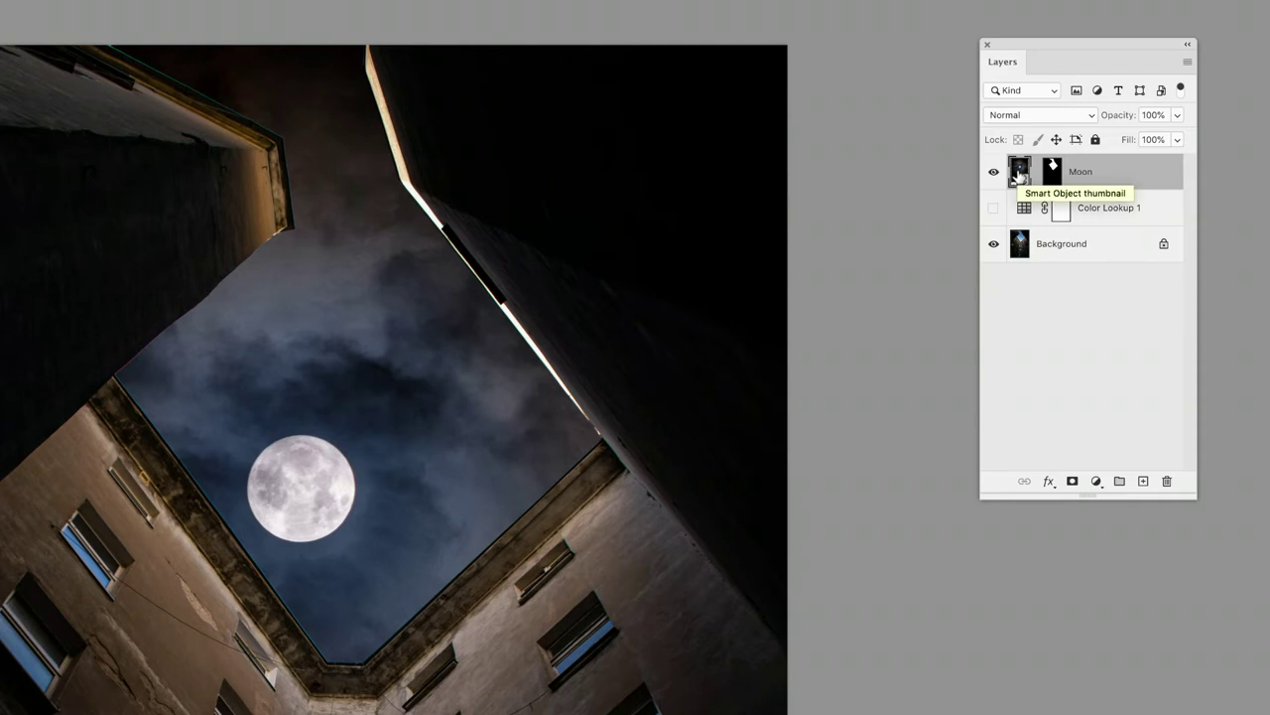
{"action": "double_click", "coordinate": [1018, 175]}
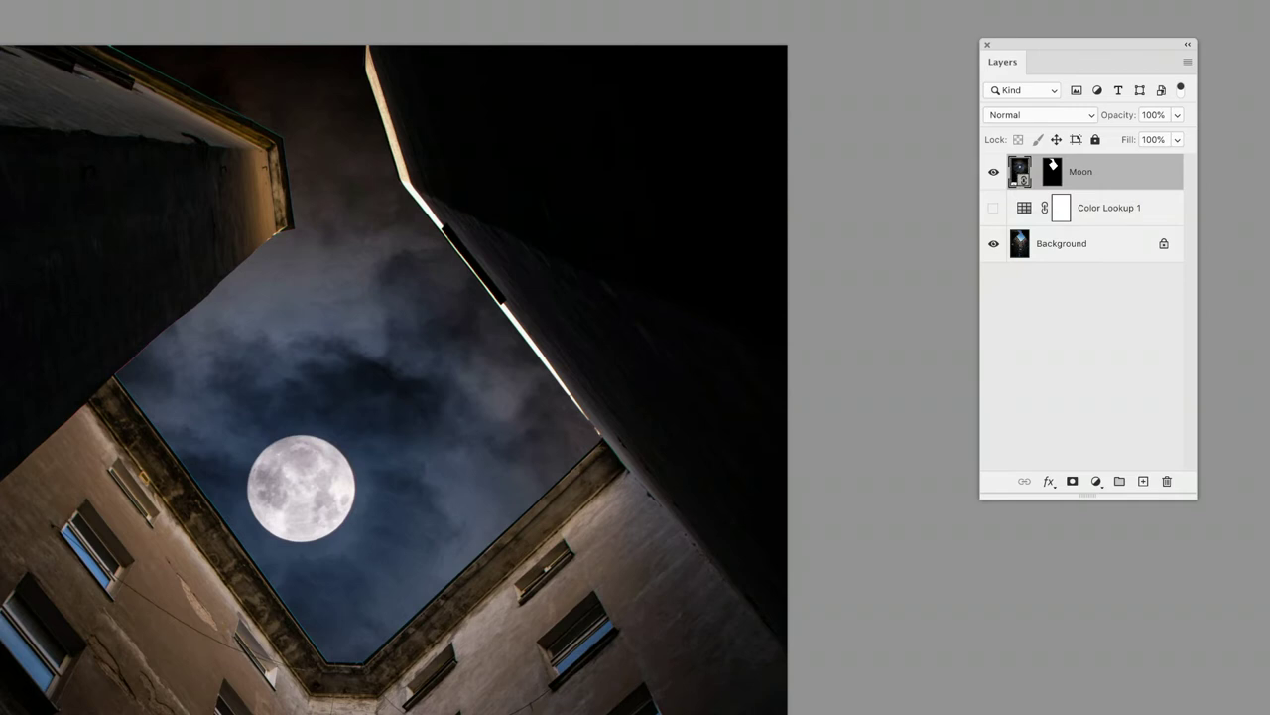
{"action": "left_click_drag", "start_coordinate": [373, 496], "coordinate": [482, 412]}
{"action": "left_click_drag", "start_coordinate": [597, 354], "coordinate": [600, 356]}
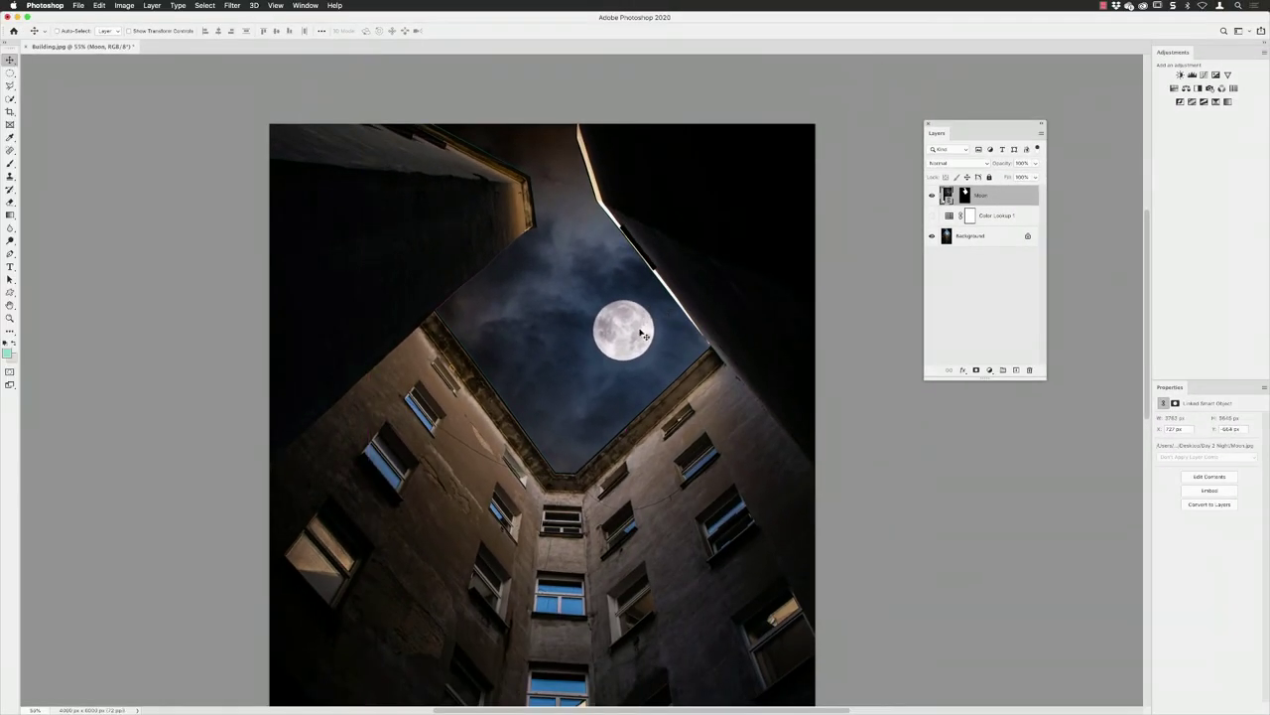
Scale the Moon layer's image down to about 90% with Free Transform, keeping the moon in the upper-right part of the sky opening
{"action": "left_click", "coordinate": [100, 6]}
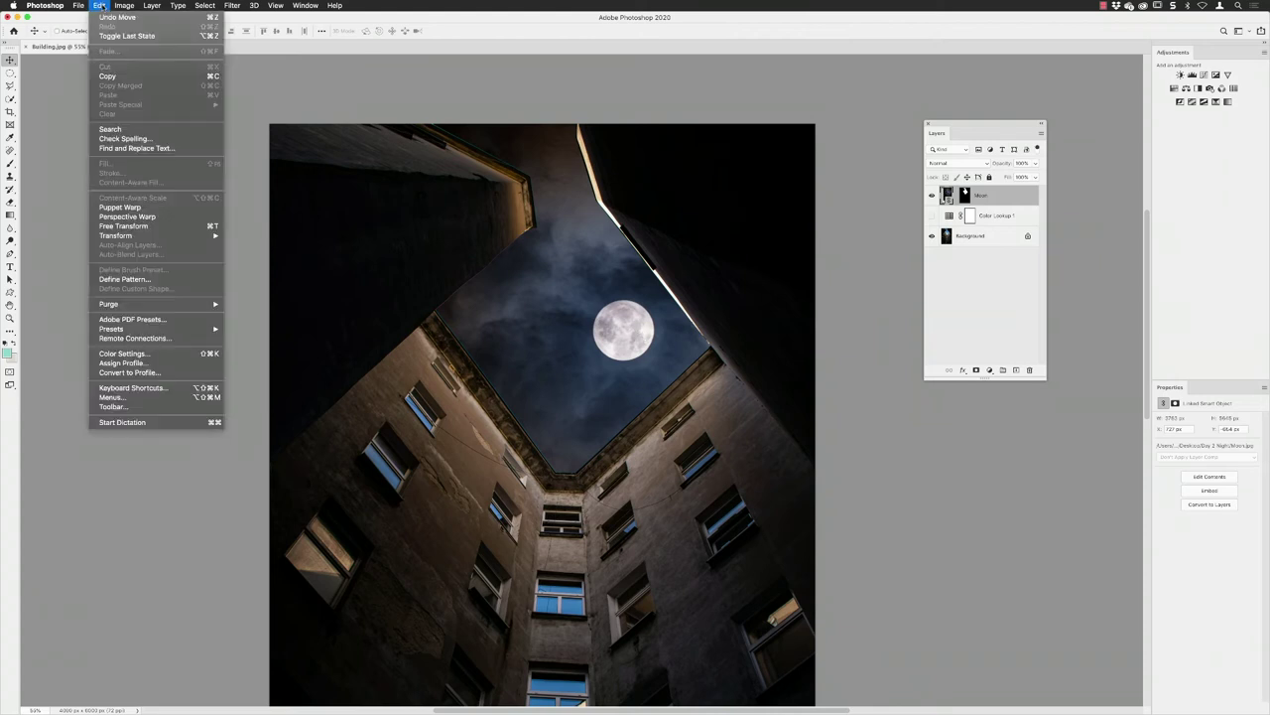
{"action": "left_click", "coordinate": [129, 228]}
{"action": "scroll", "coordinate": [605, 312], "scroll_direction": "down", "scroll_amount": 3}
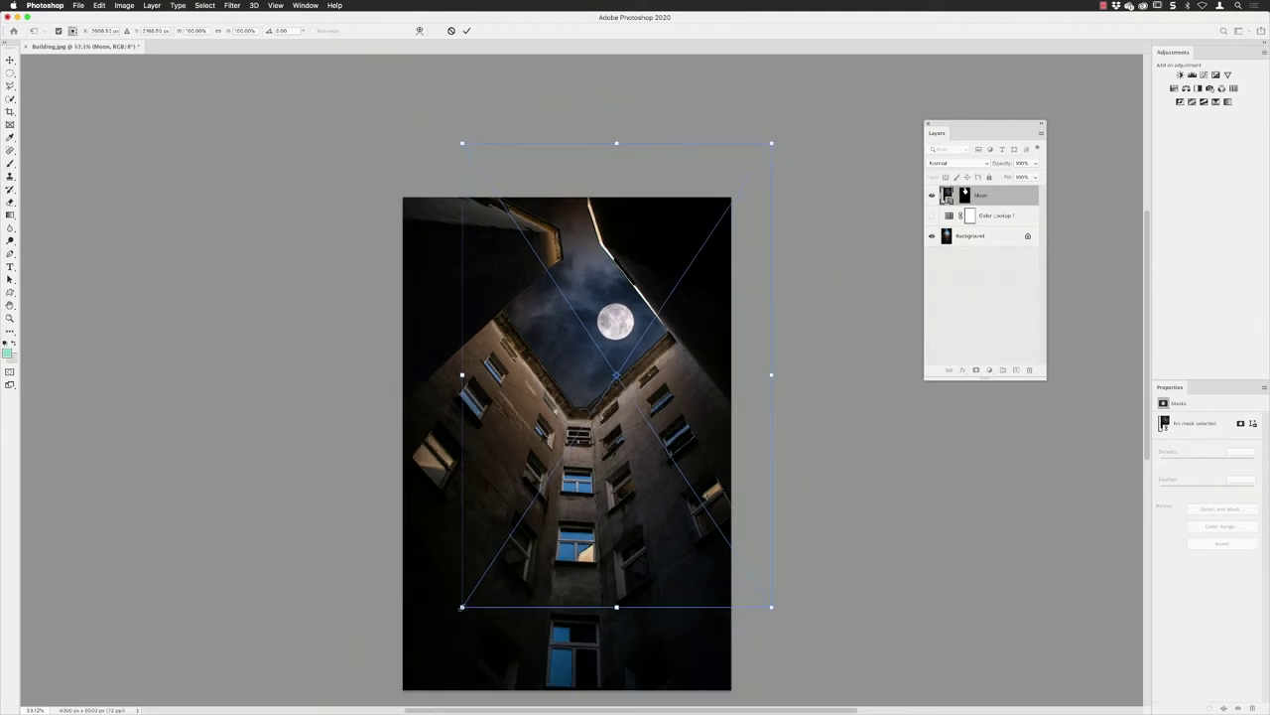
{"action": "left_click_drag", "start_coordinate": [462, 607], "coordinate": [511, 573]}
{"action": "left_click_drag", "start_coordinate": [686, 367], "coordinate": [672, 383]}
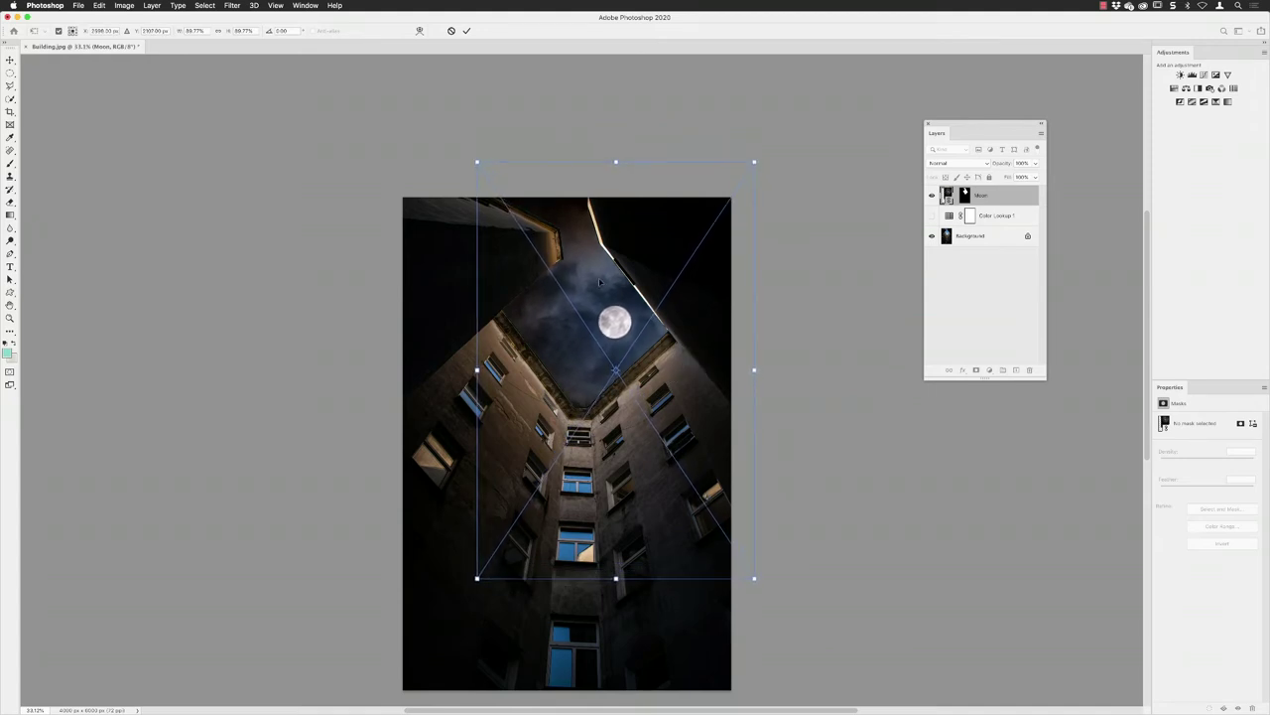
{"action": "left_click", "coordinate": [467, 31]}
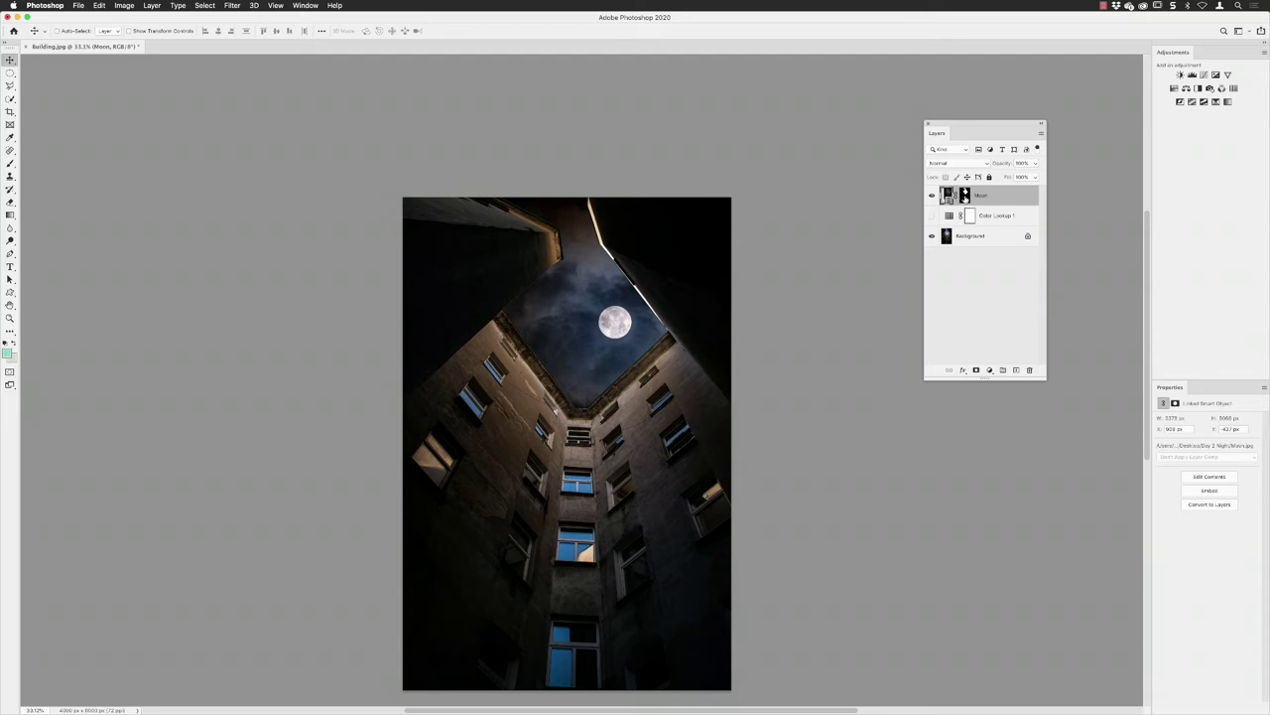
{"action": "mouse_move", "coordinate": [576, 309]}
{"action": "left_mouse_down"}
{"action": "mouse_move", "coordinate": [615, 307]}
{"action": "mouse_move", "coordinate": [589, 313]}
{"action": "left_mouse_up"}
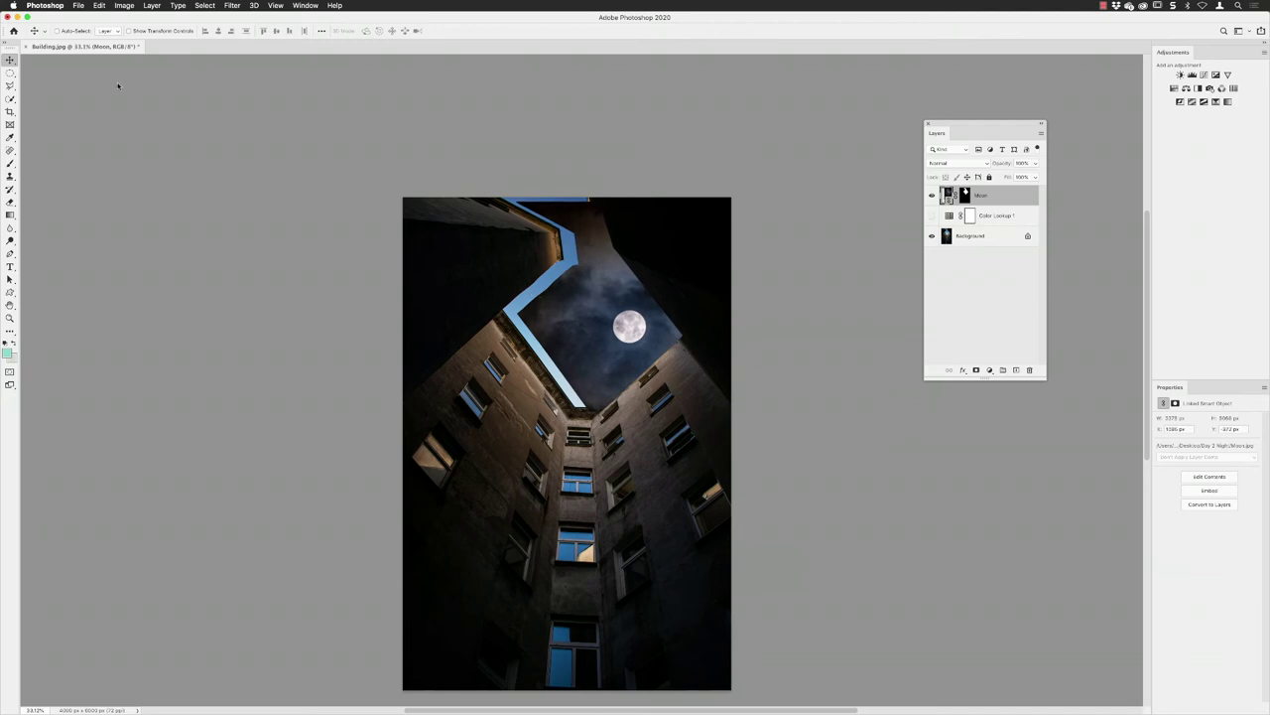
{"action": "left_click", "coordinate": [100, 6]}
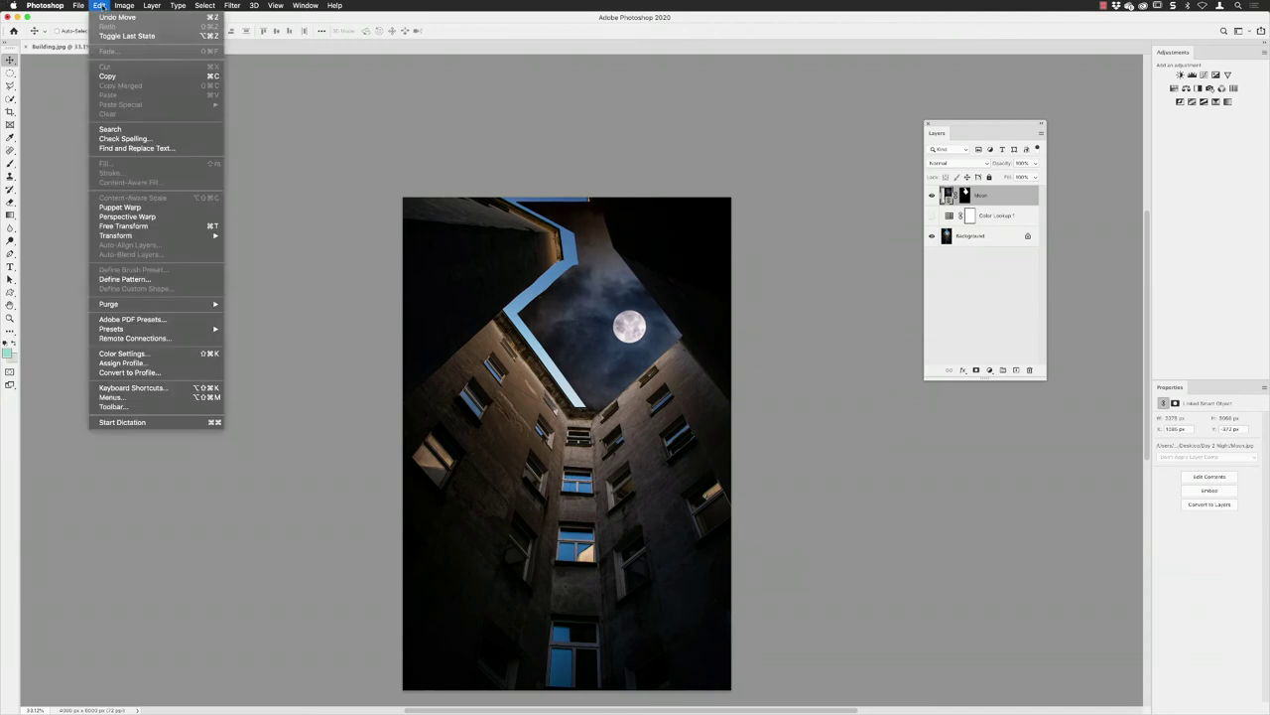
{"action": "left_click", "coordinate": [117, 17]}
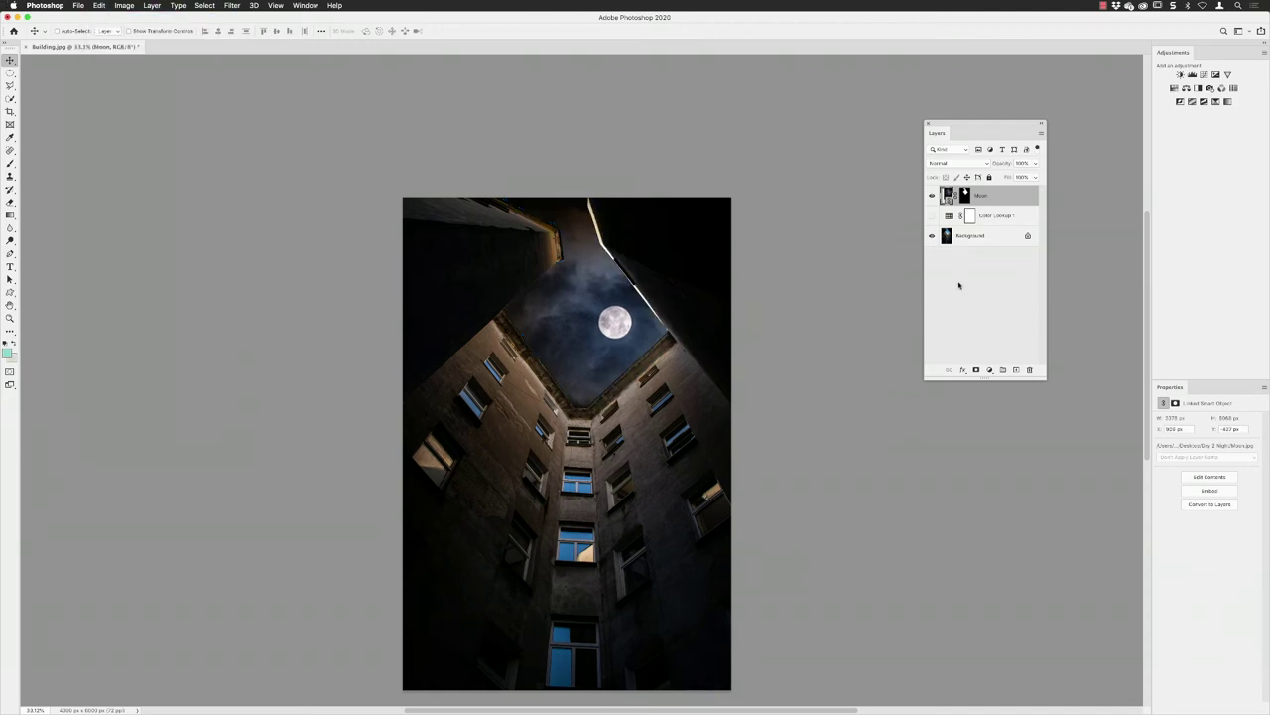
Show the Color Lookup 1 adjustment layer and rename the Moon layer to "Night sky"
{"action": "left_click", "coordinate": [932, 217]}
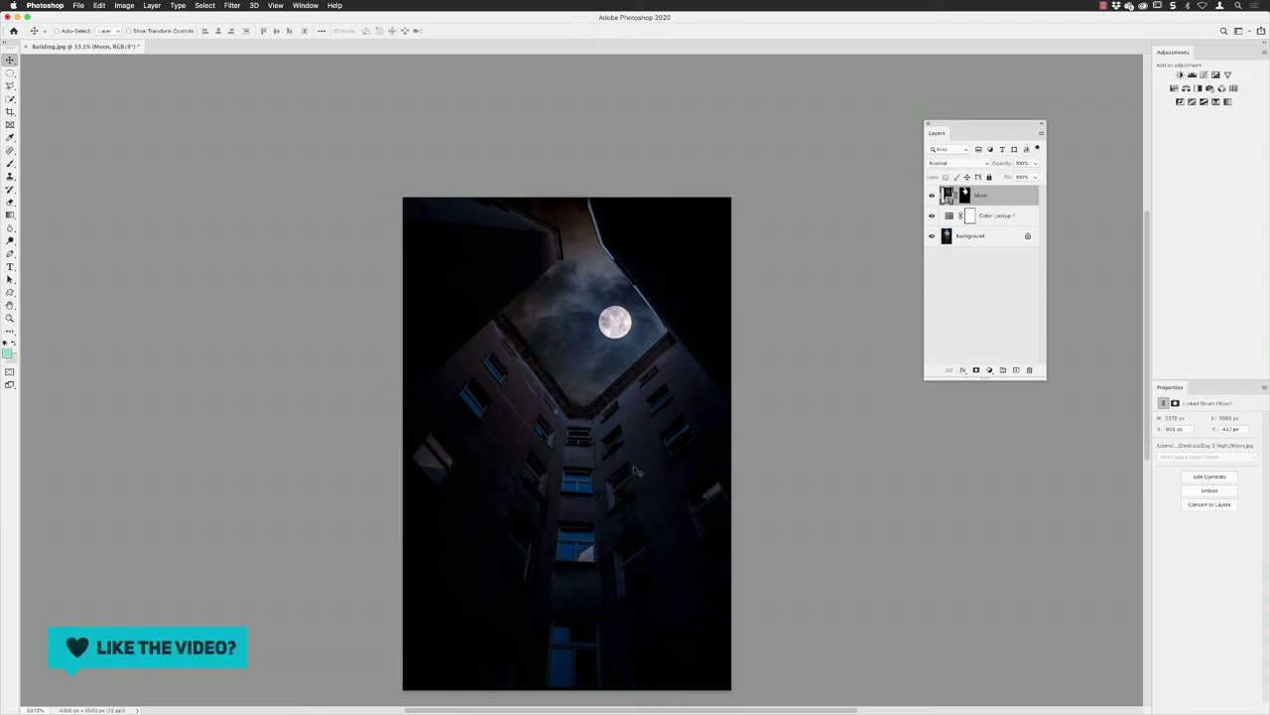
{"action": "left_click_drag", "start_coordinate": [606, 453], "coordinate": [623, 329]}
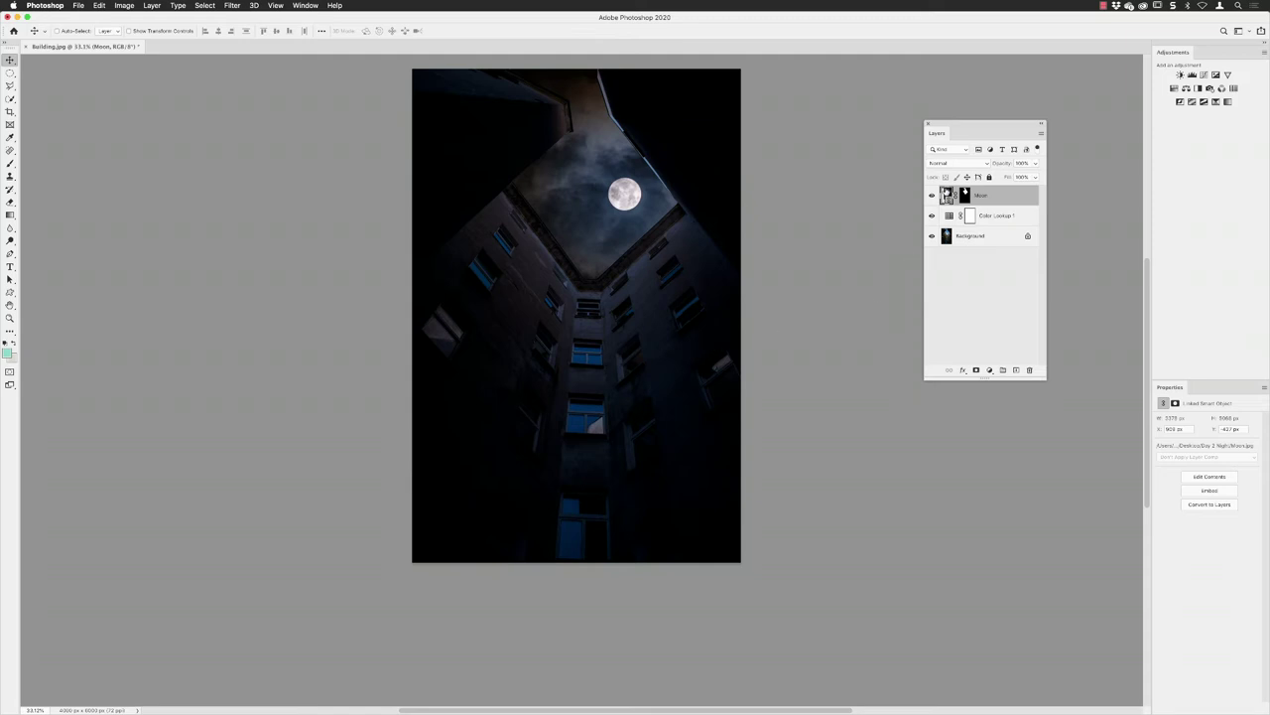
{"action": "double_click", "coordinate": [981, 196]}
{"action": "type", "text": "M"}
{"action": "key", "text": "Return"}
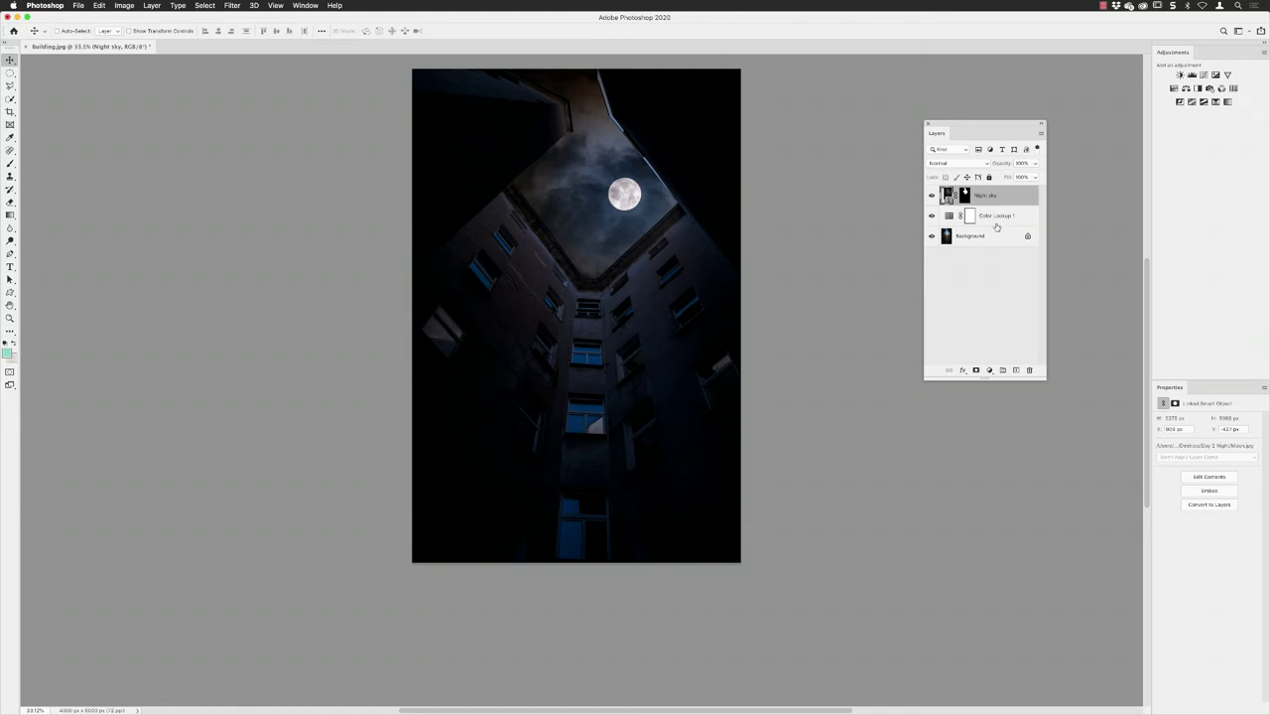
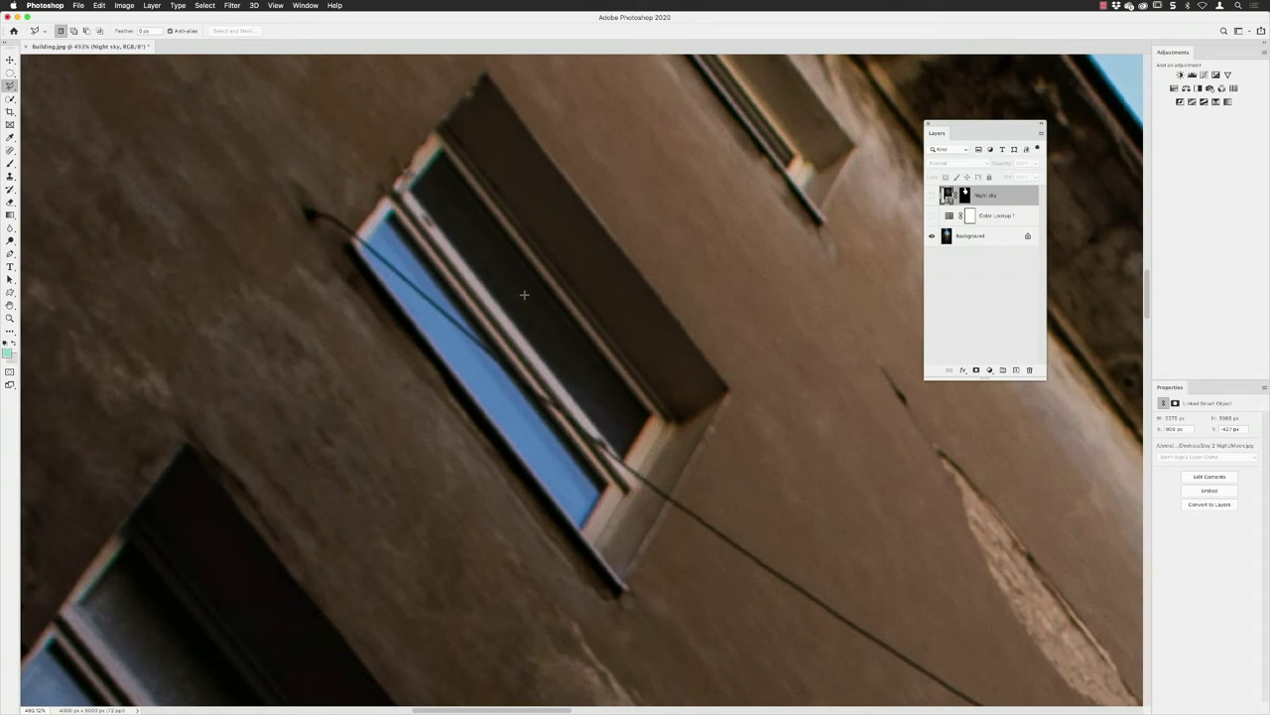
Outline the dark glass pane of the left wall's upper window with a straight-edged Polygonal Lasso selection
{"action": "left_click", "coordinate": [442, 148]}
{"action": "left_click", "coordinate": [652, 416]}
{"action": "left_click", "coordinate": [622, 458]}
{"action": "left_click", "coordinate": [441, 150]}
Add the blue glass pane of the same window to the selection with the Polygonal Lasso
{"action": "left_click", "coordinate": [73, 31]}
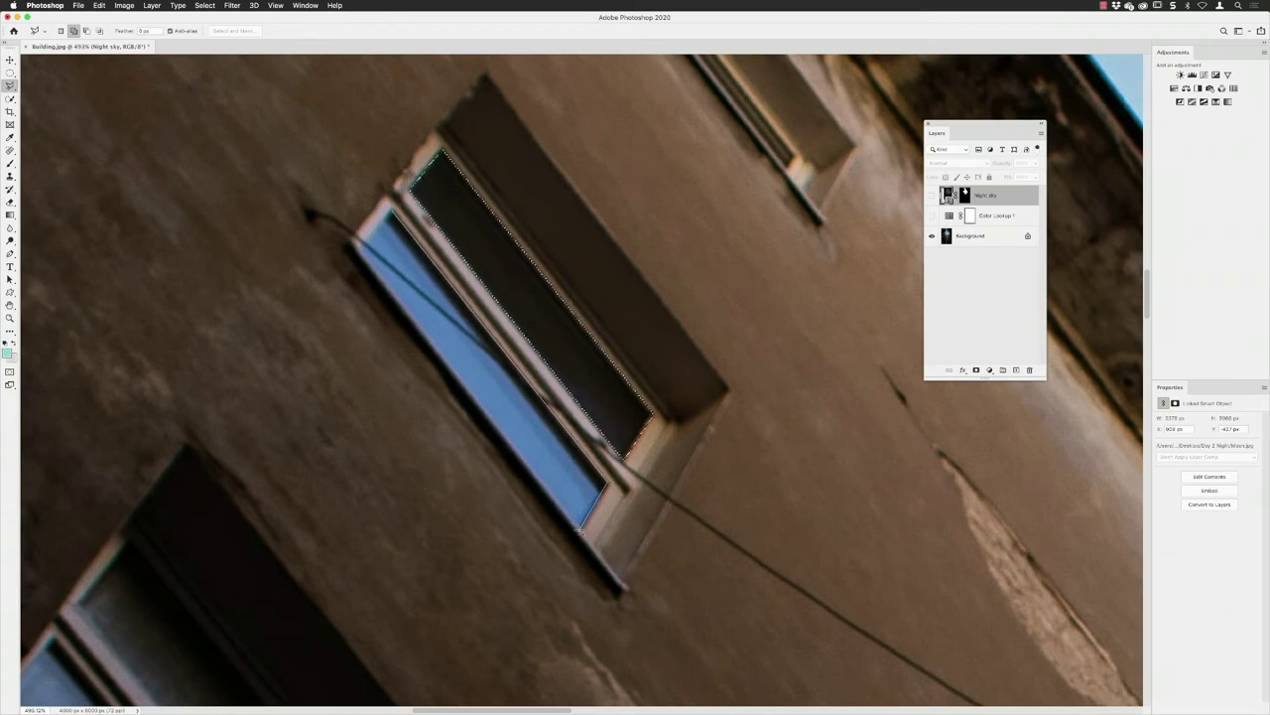
{"action": "left_click", "coordinate": [583, 526]}
{"action": "left_click", "coordinate": [359, 242]}
{"action": "left_click", "coordinate": [392, 213]}
{"action": "left_click", "coordinate": [605, 488]}
{"action": "left_click", "coordinate": [584, 526]}
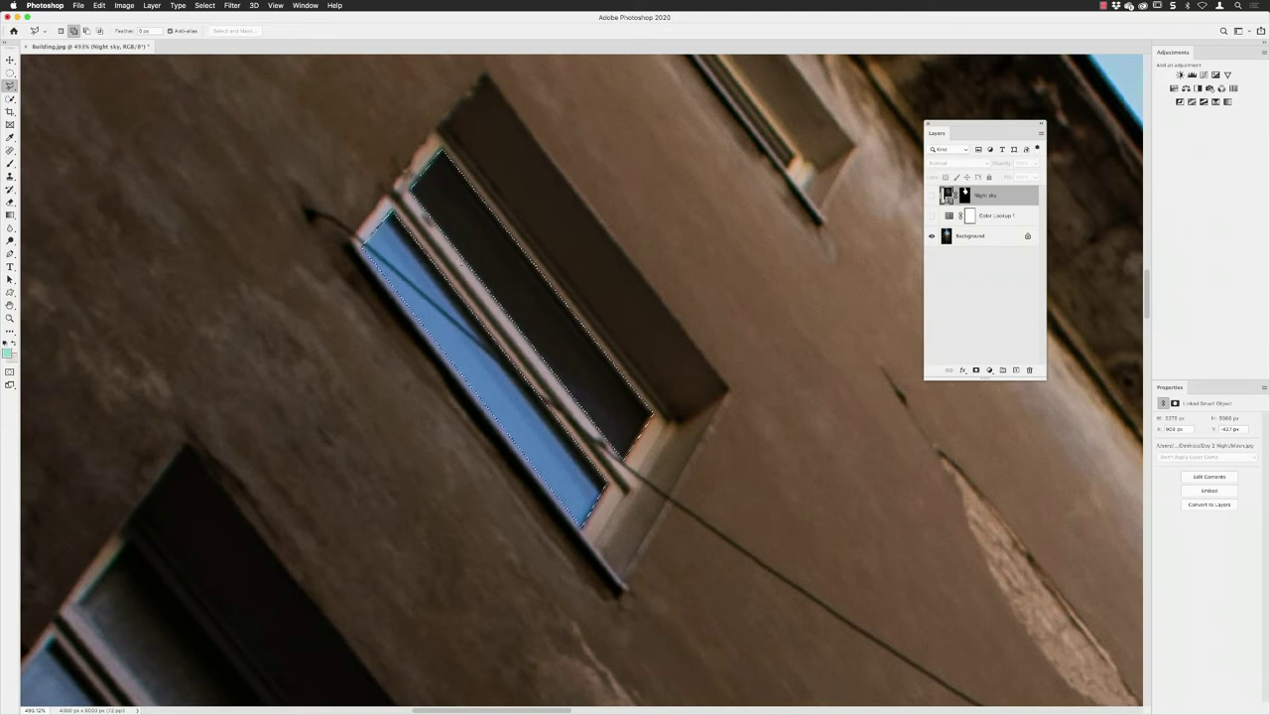
Examine the window-pane selections across the whole courtyard building
{"action": "scroll", "coordinate": [494, 290], "scroll_direction": "down", "scroll_amount": 3}
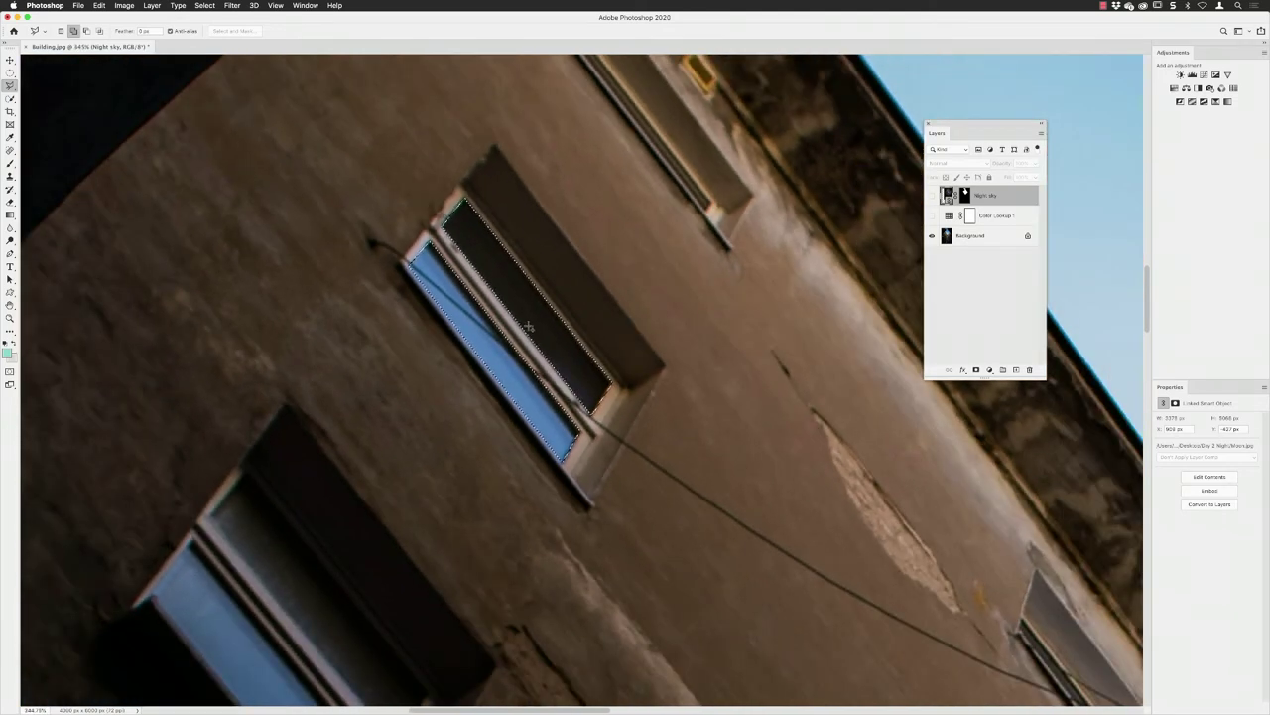
{"action": "scroll", "coordinate": [529, 325], "scroll_direction": "down", "scroll_amount": 2}
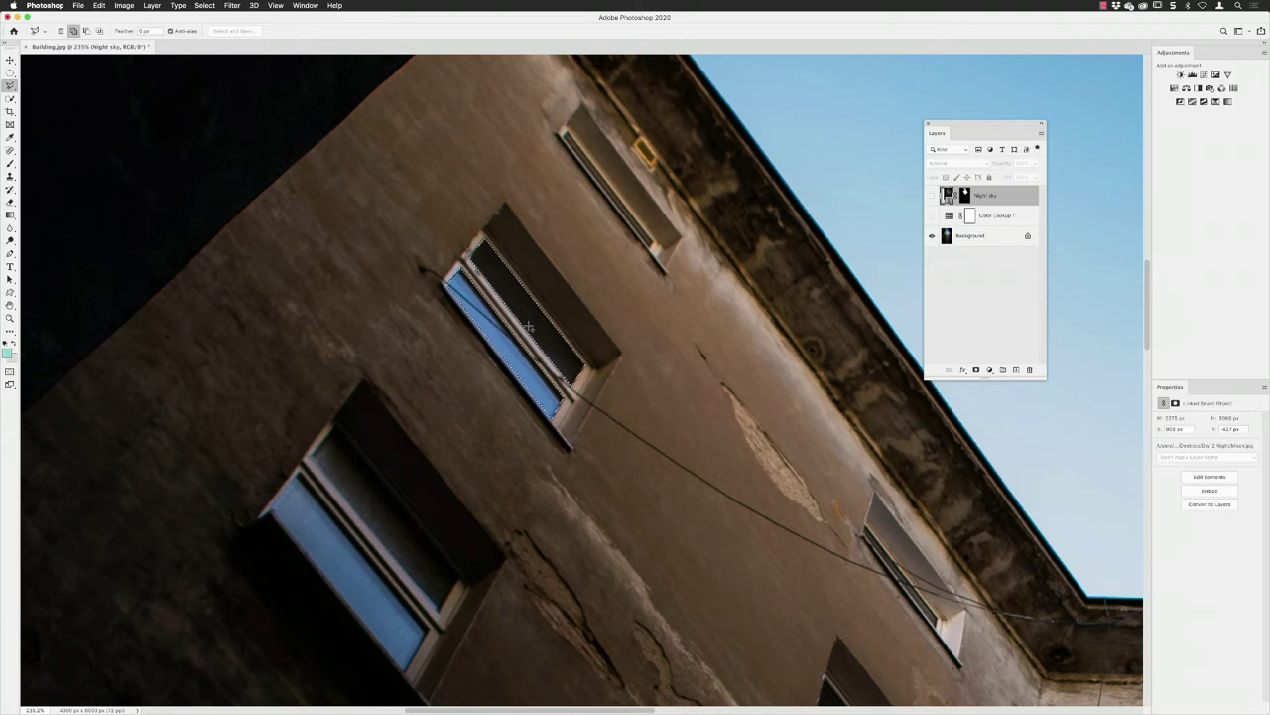
{"action": "key", "text": "super+0"}
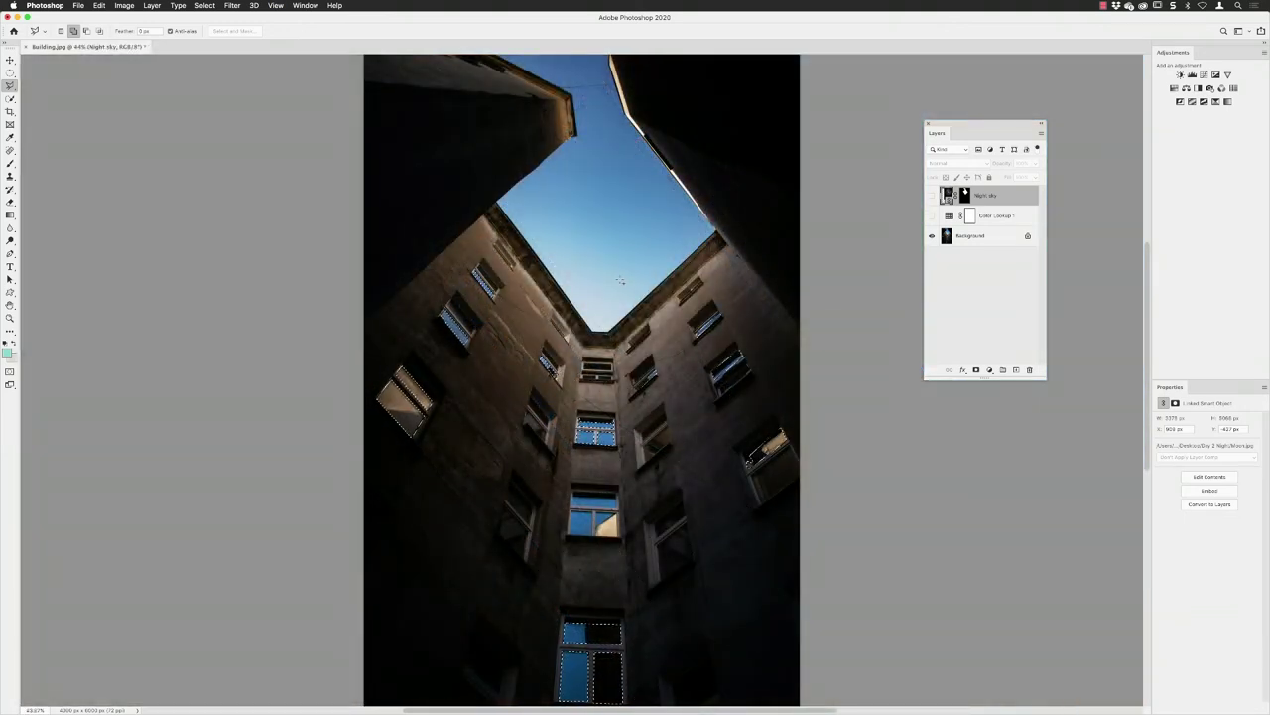
{"action": "scroll", "coordinate": [595, 433], "scroll_direction": "down", "scroll_amount": 5}
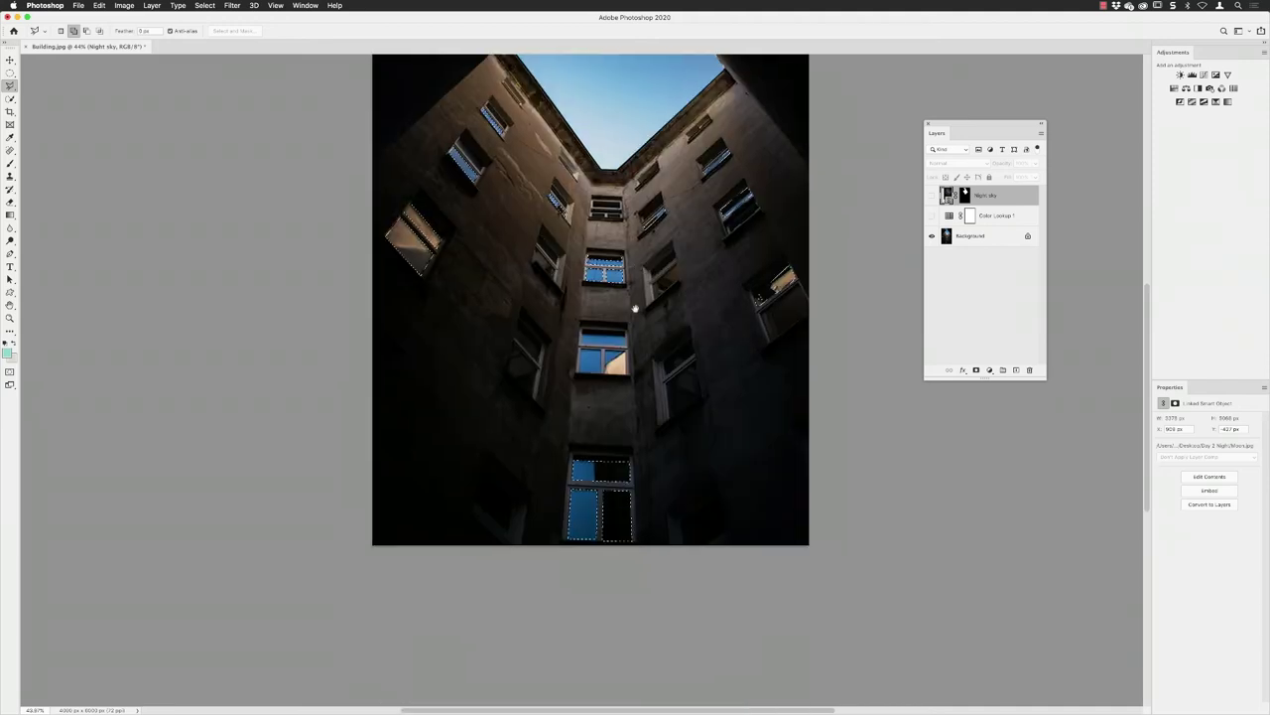
{"action": "scroll", "coordinate": [595, 298], "scroll_direction": "up", "scroll_amount": 1}
{"action": "scroll", "coordinate": [627, 280], "scroll_direction": "up", "scroll_amount": 1}
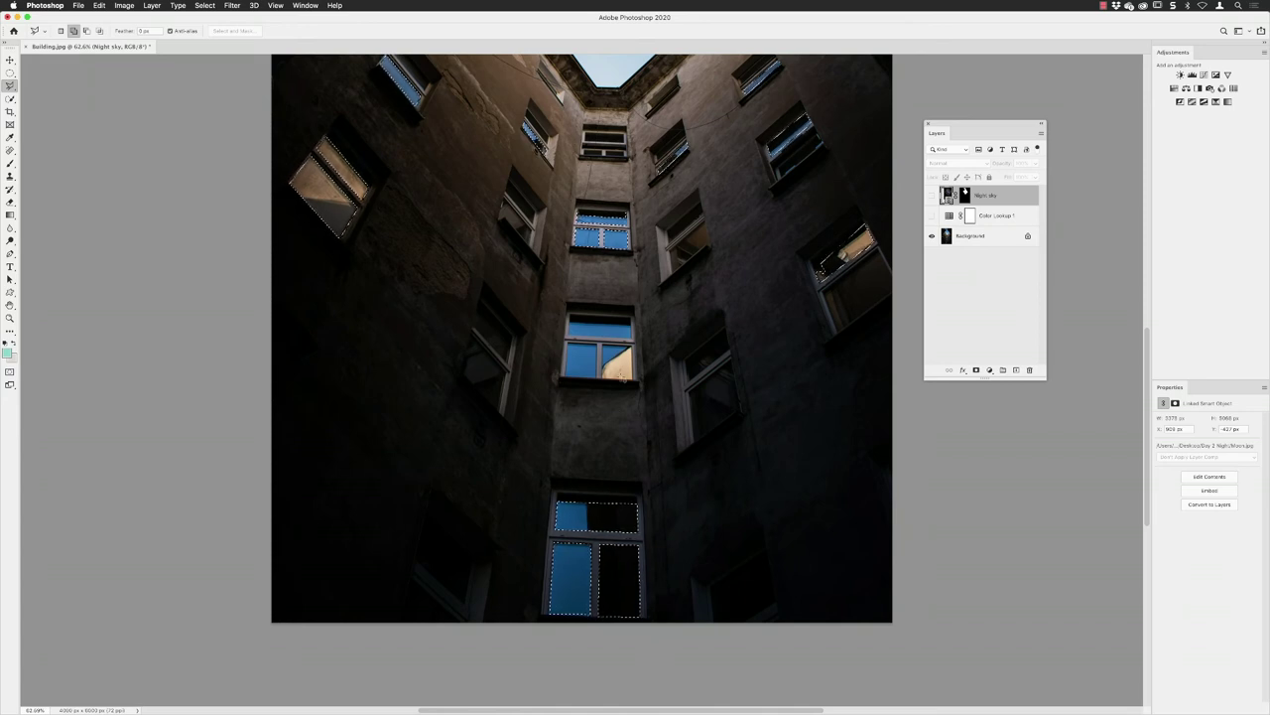
{"action": "left_click_drag", "start_coordinate": [450, 170], "coordinate": [434, 286]}
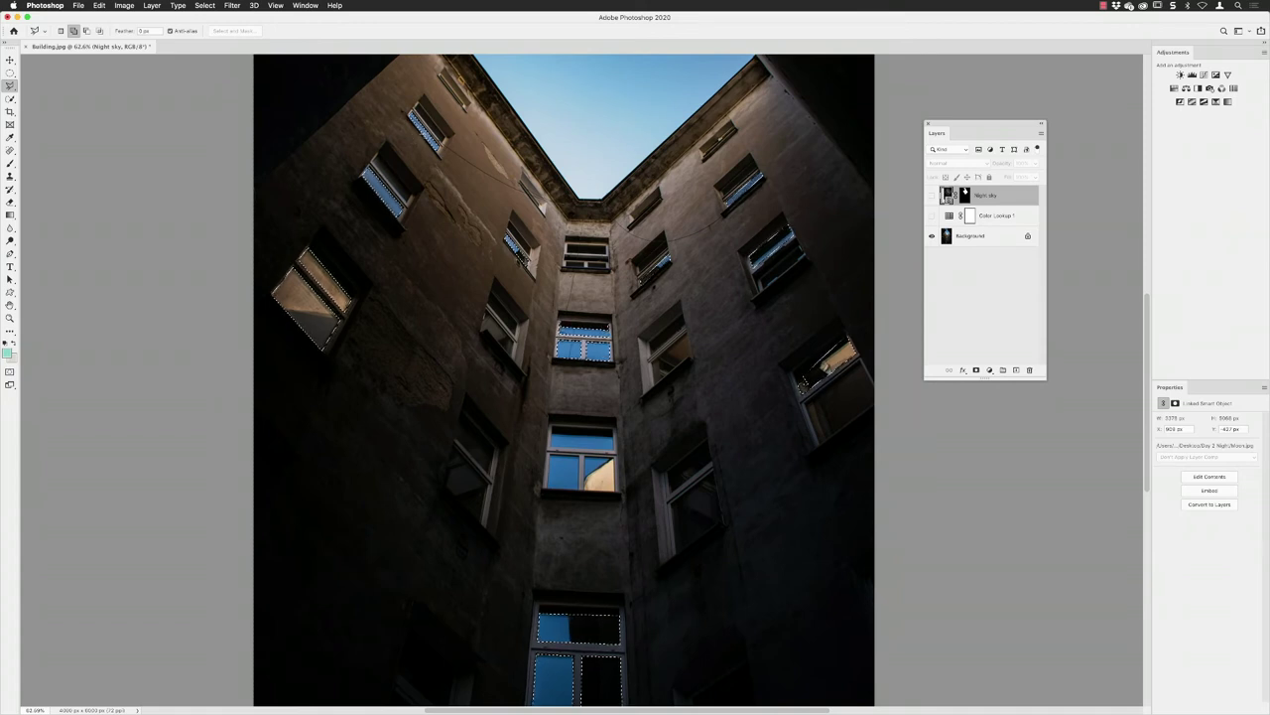
{"action": "left_click_drag", "start_coordinate": [633, 305], "coordinate": [568, 297]}
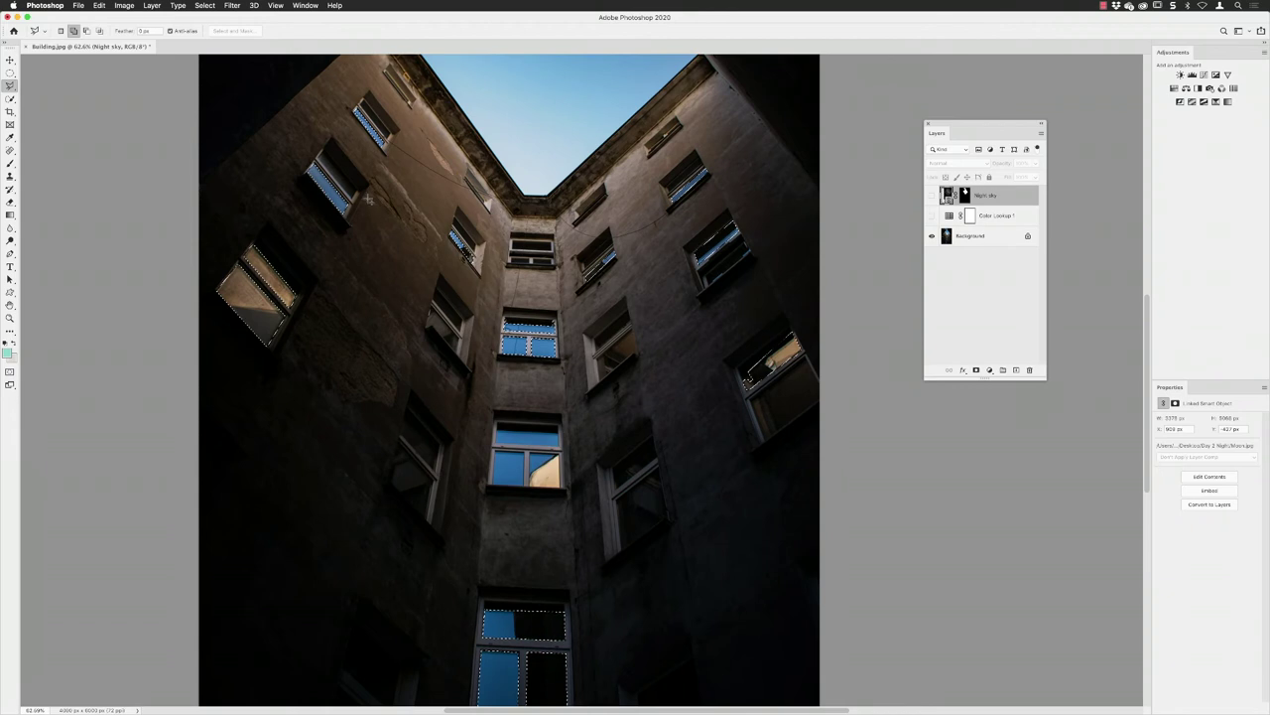
Save the window-pane selection as a new channel named "Windows" in Building.jpg
{"action": "left_click", "coordinate": [205, 5]}
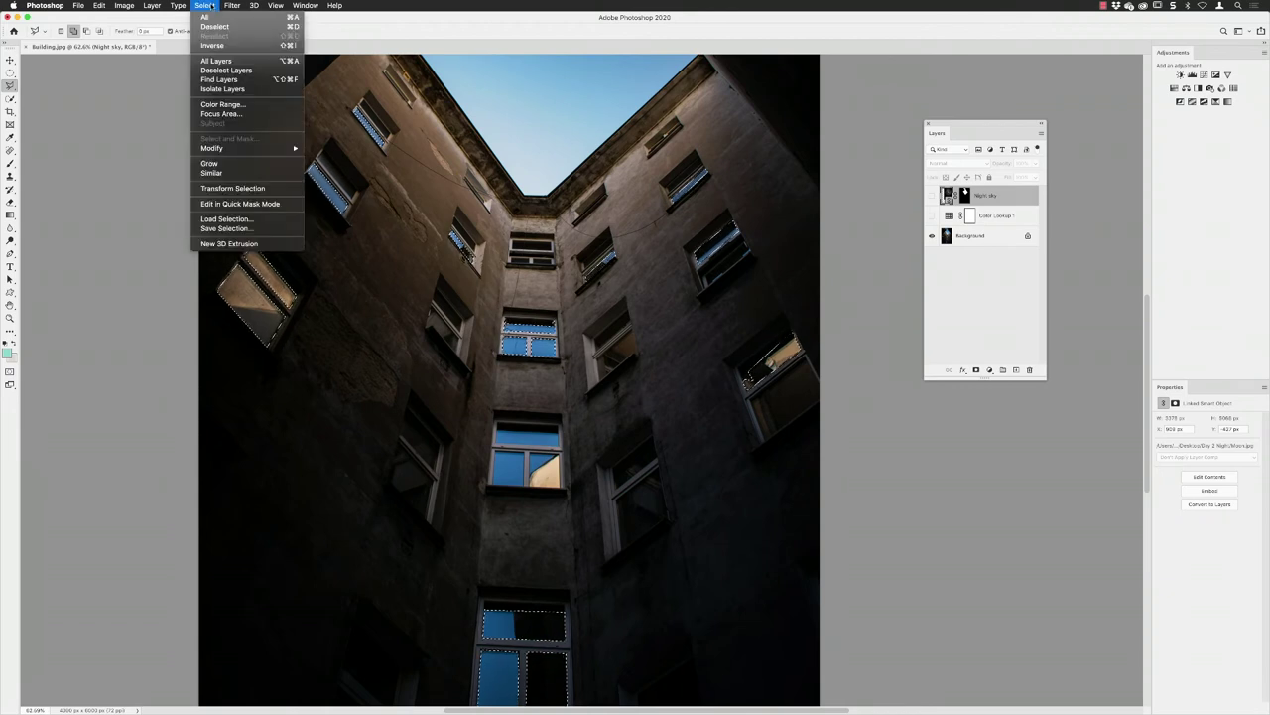
{"action": "left_click", "coordinate": [226, 228]}
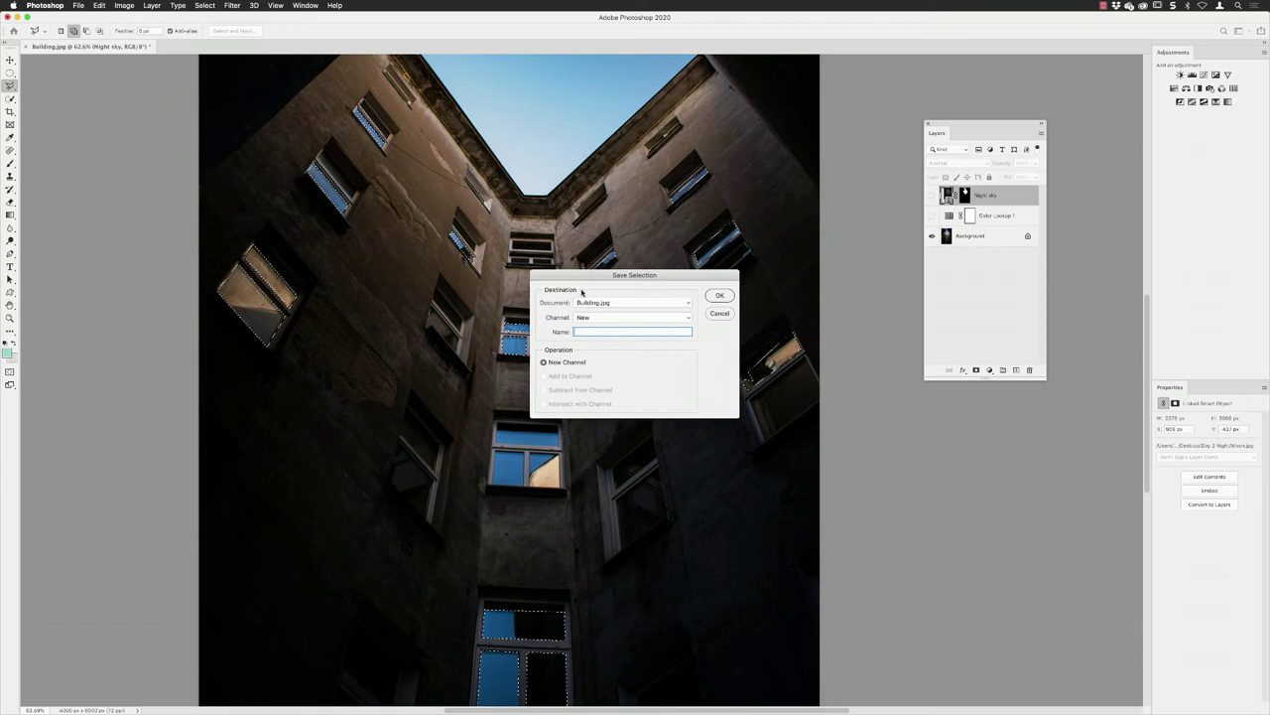
{"action": "type", "text": "Windows"}
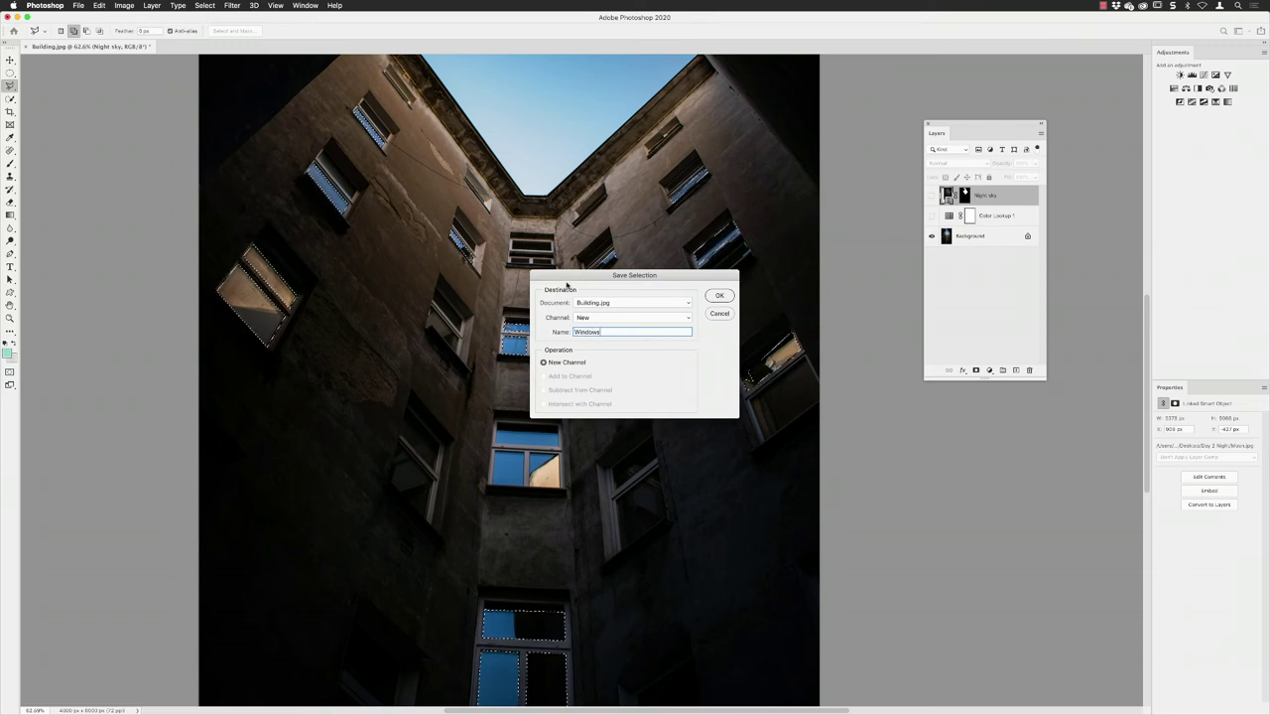
{"action": "left_click", "coordinate": [719, 296]}
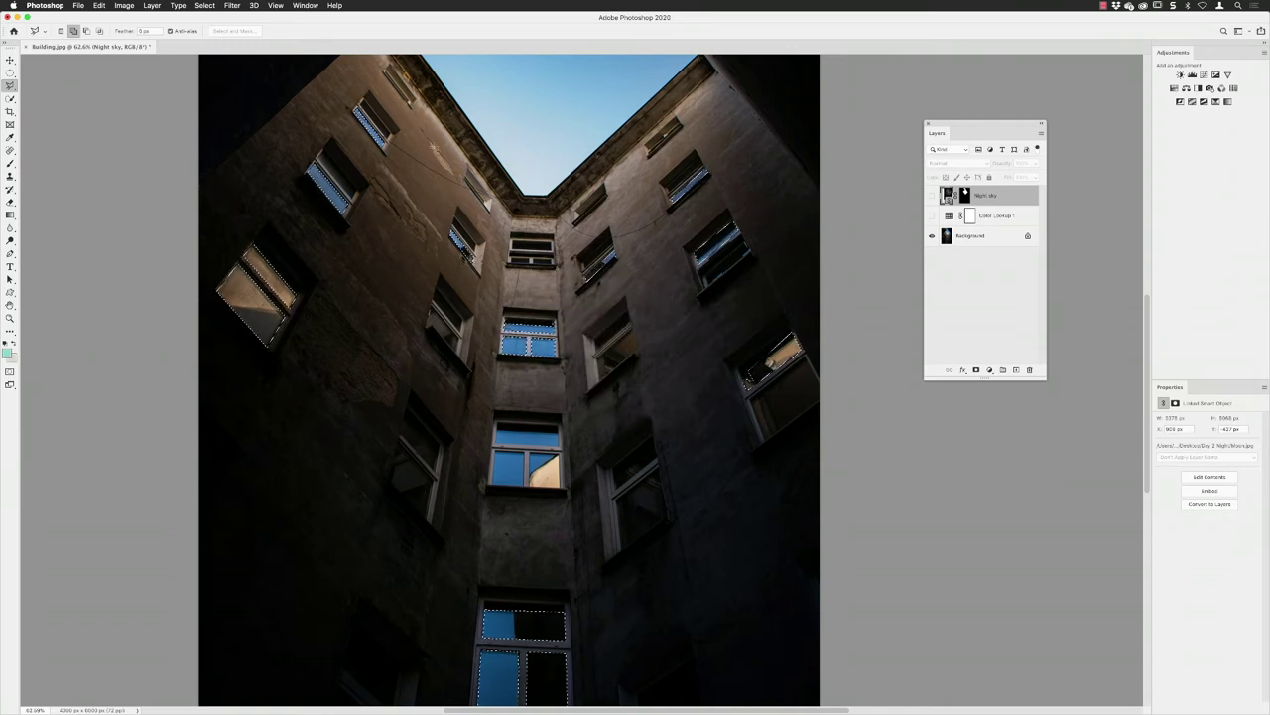
{"action": "left_click", "coordinate": [204, 5]}
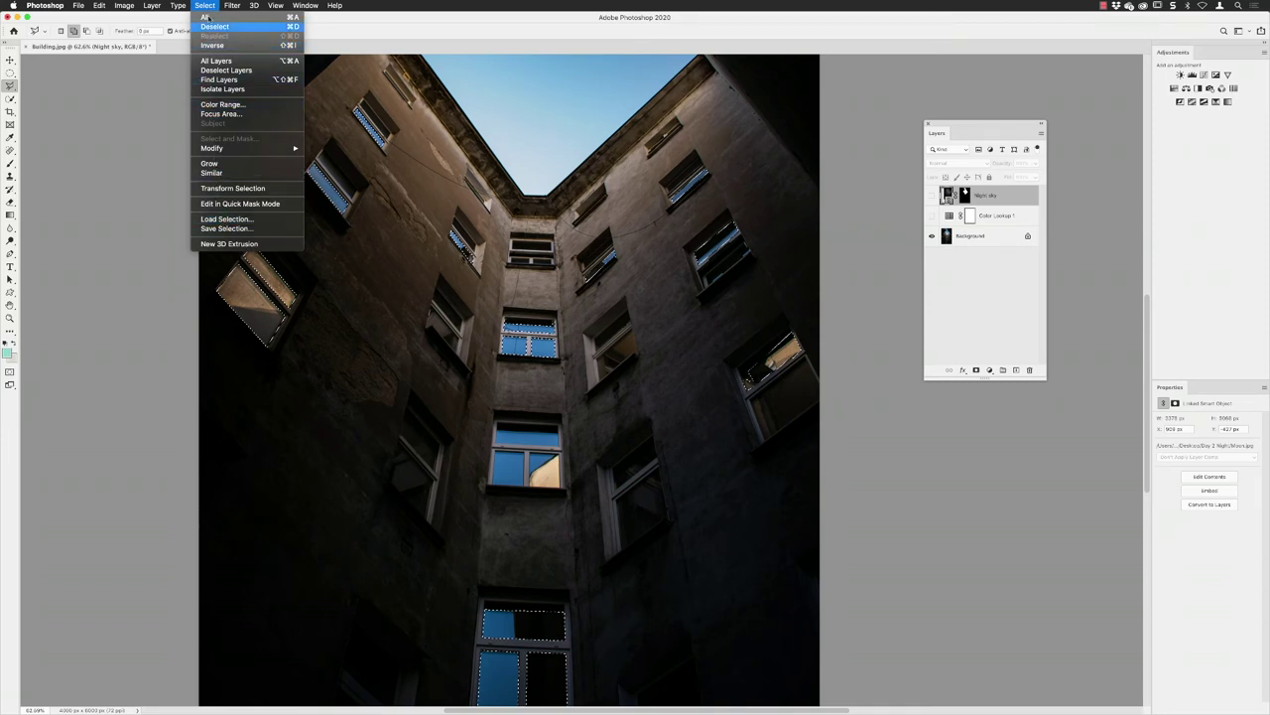
{"action": "left_click", "coordinate": [204, 4]}
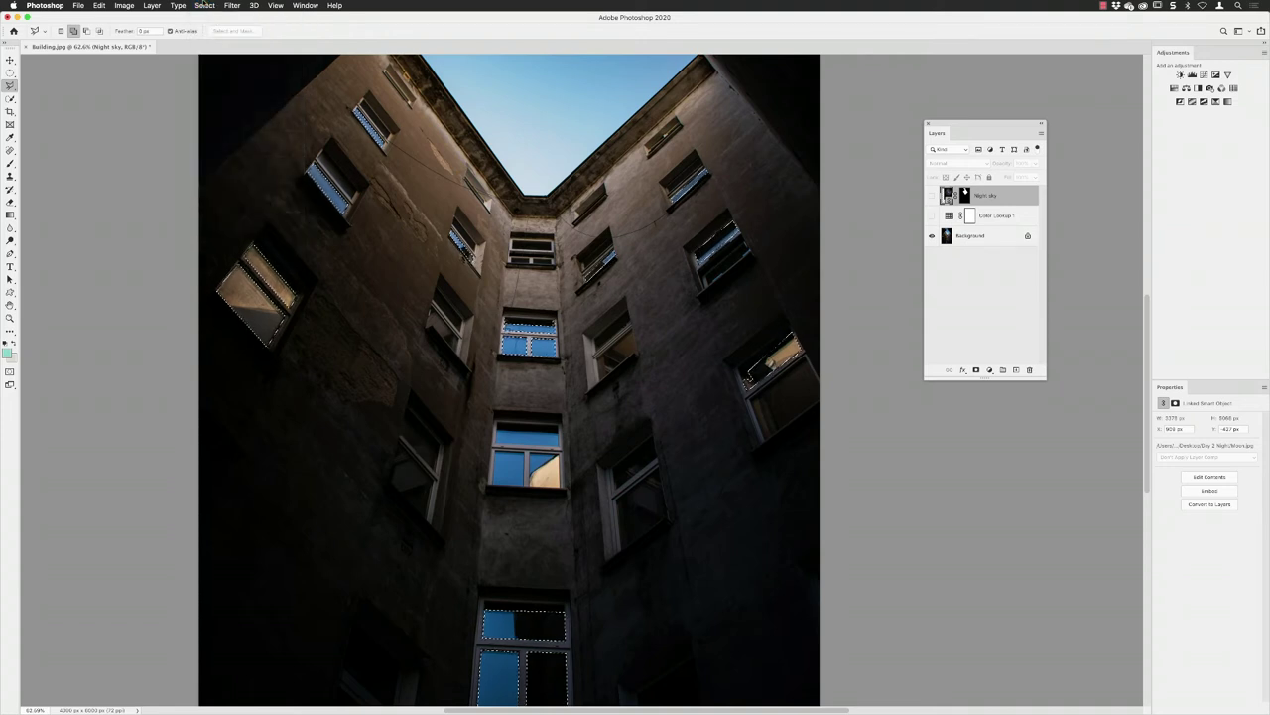
Place Sky.jpg from the Day 2 Night folder as a linked image above the Night sky layer
{"action": "left_click", "coordinate": [79, 5]}
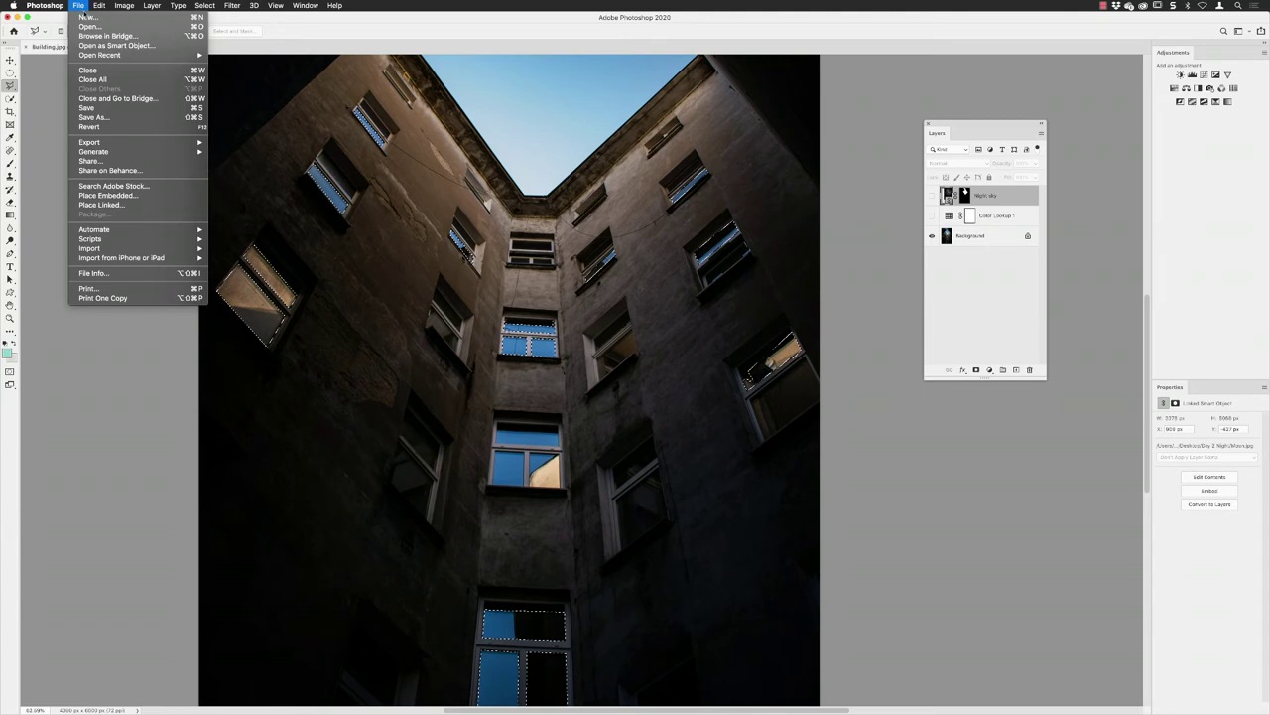
{"action": "left_click", "coordinate": [100, 205]}
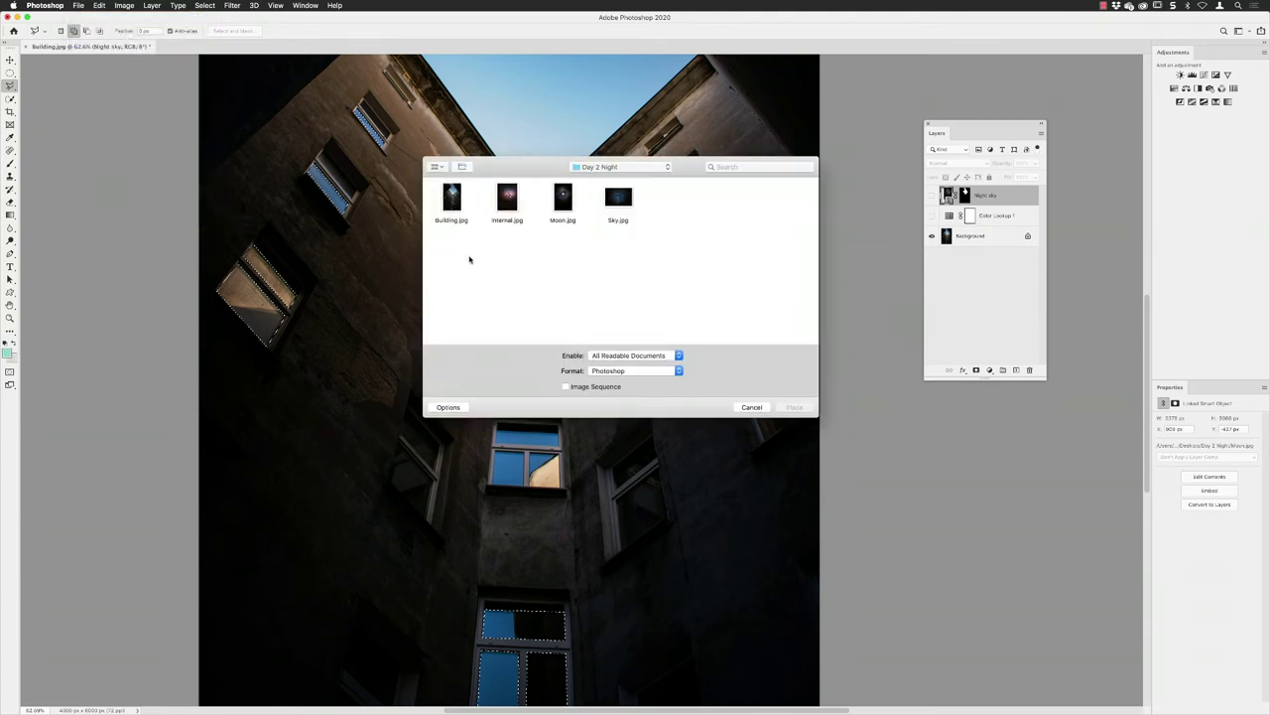
{"action": "left_click", "coordinate": [632, 201]}
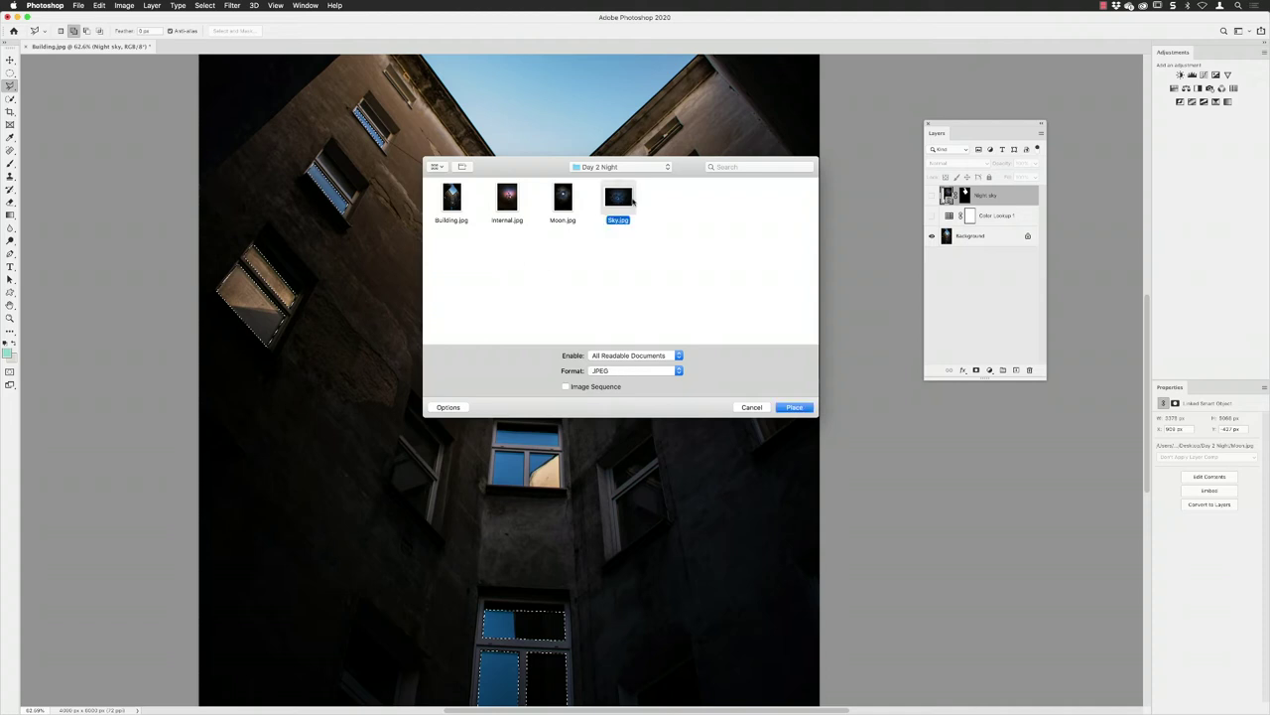
{"action": "left_click", "coordinate": [800, 408]}
Rotate the placed sky image 90° and enlarge it to about 113% so that it covers the building's windows
{"action": "scroll", "coordinate": [561, 338], "scroll_direction": "down", "scroll_amount": 5}
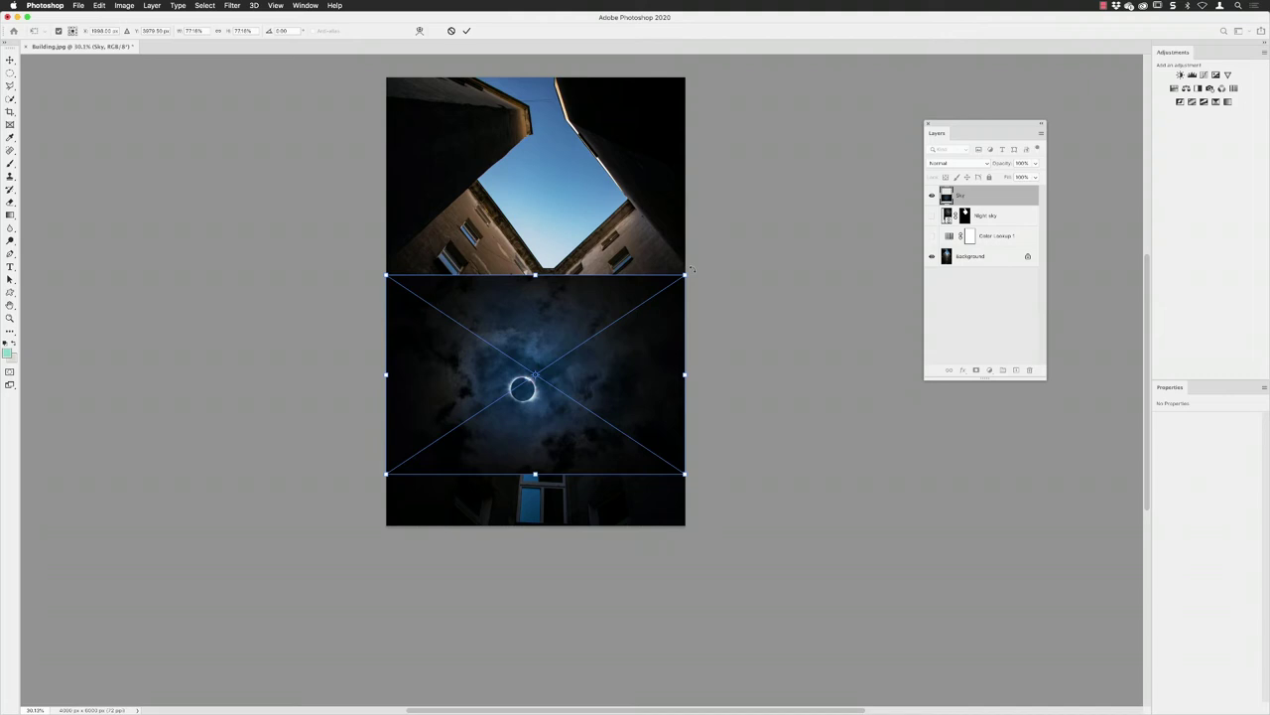
{"action": "left_click_drag", "start_coordinate": [692, 268], "coordinate": [622, 460]}
{"action": "key", "text": "super+z"}
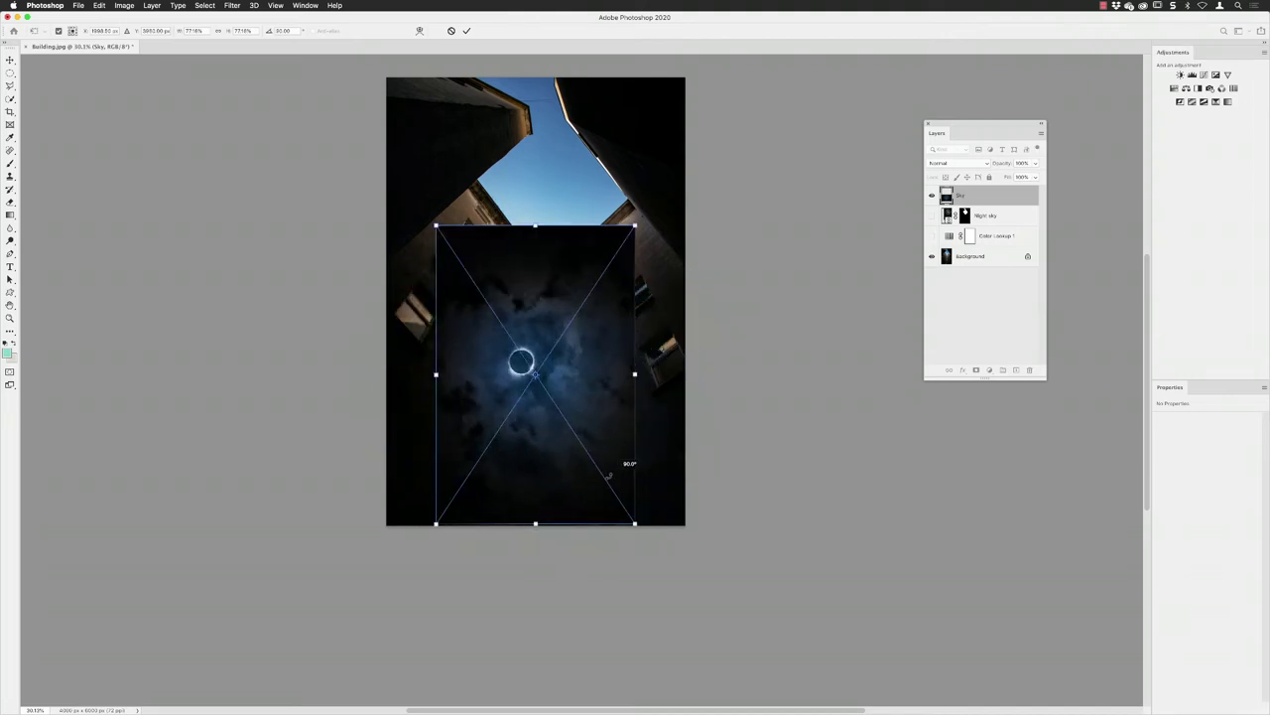
{"action": "left_click_drag", "start_coordinate": [635, 225], "coordinate": [681, 157]}
{"action": "left_click_drag", "start_coordinate": [437, 522], "coordinate": [364, 572]}
{"action": "left_click_drag", "start_coordinate": [647, 376], "coordinate": [647, 371]}
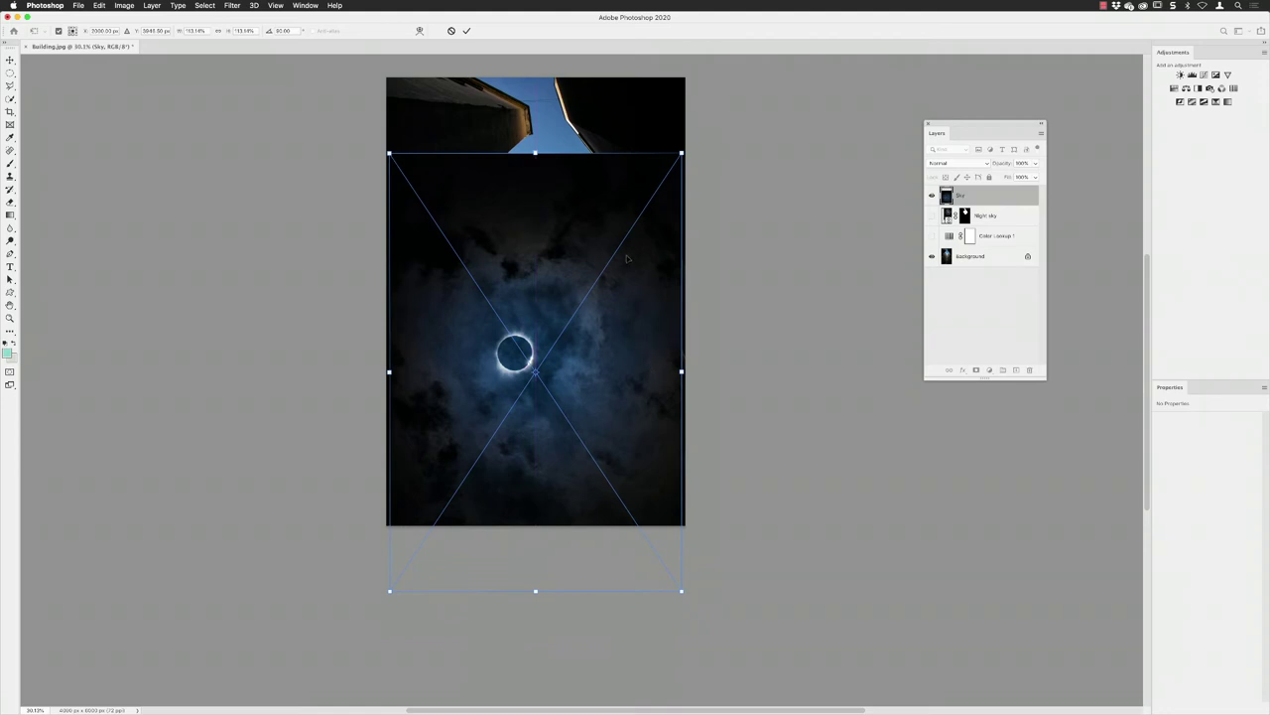
{"action": "key", "text": "Return"}
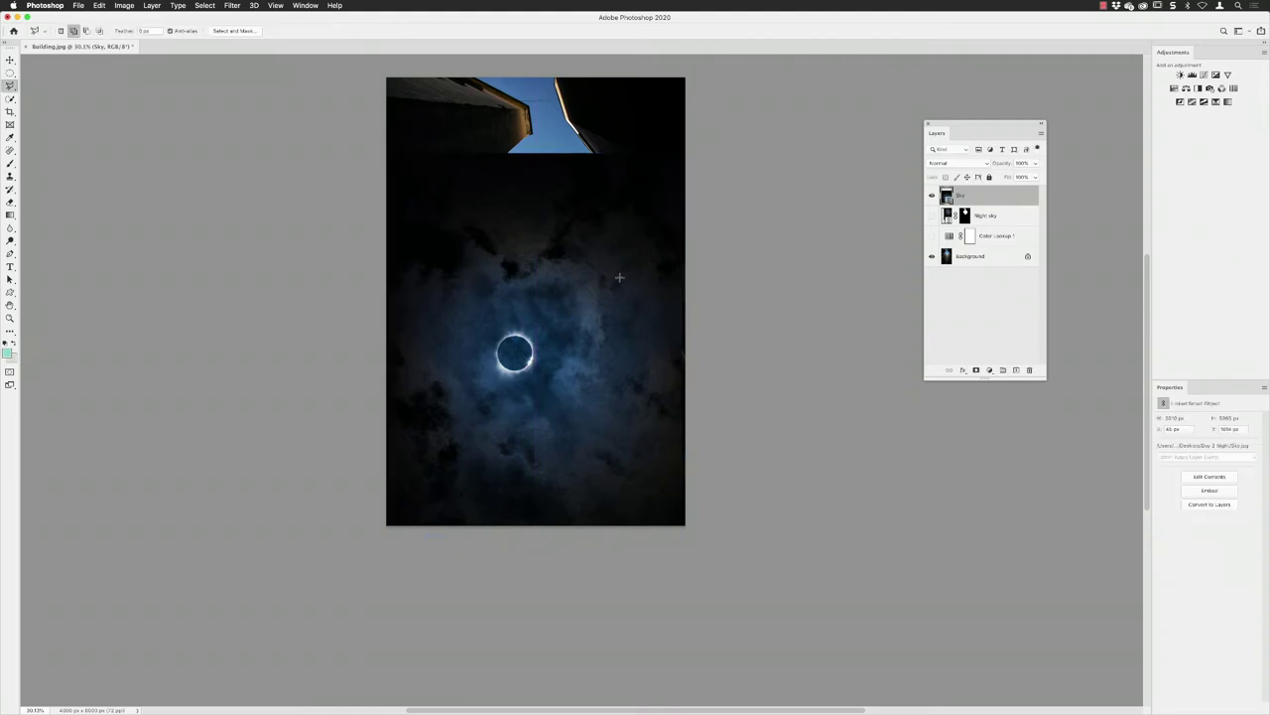
Rasterize the placed Sky layer so that its pixels can be edited directly
{"action": "key", "text": "l"}
{"action": "scroll", "coordinate": [504, 401], "scroll_direction": "up", "scroll_amount": 3}
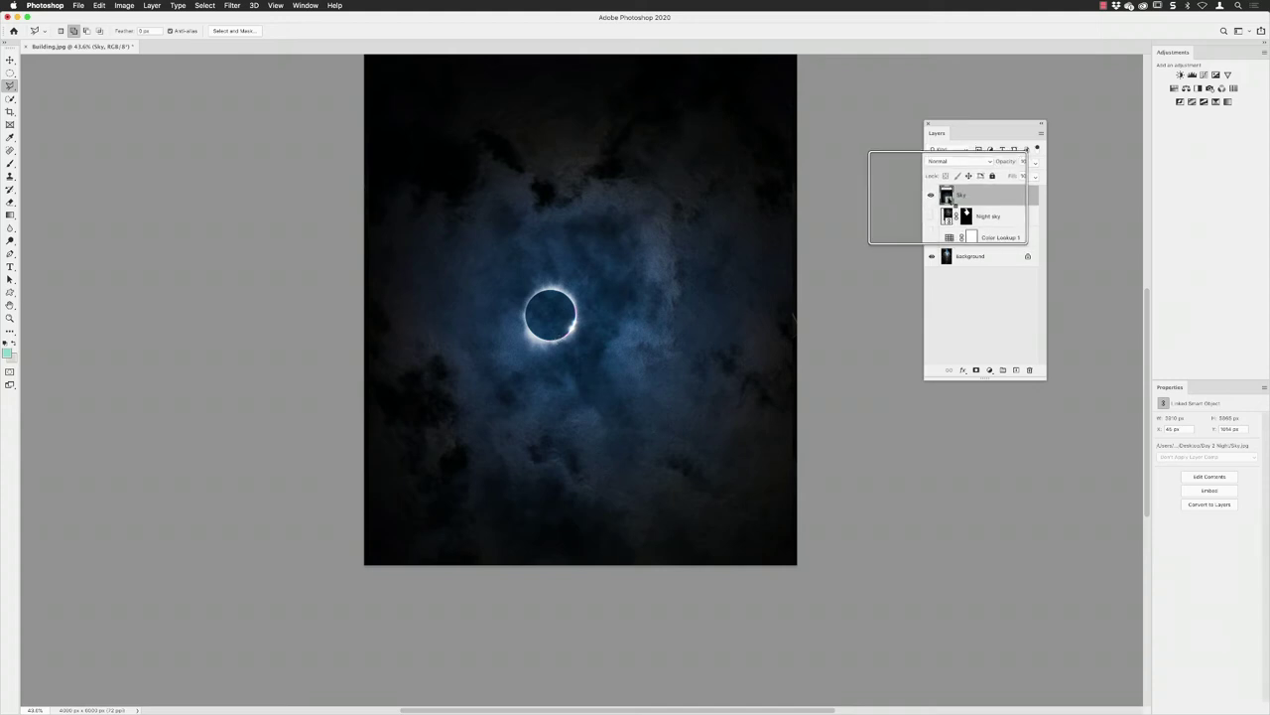
{"action": "right_click", "coordinate": [962, 198]}
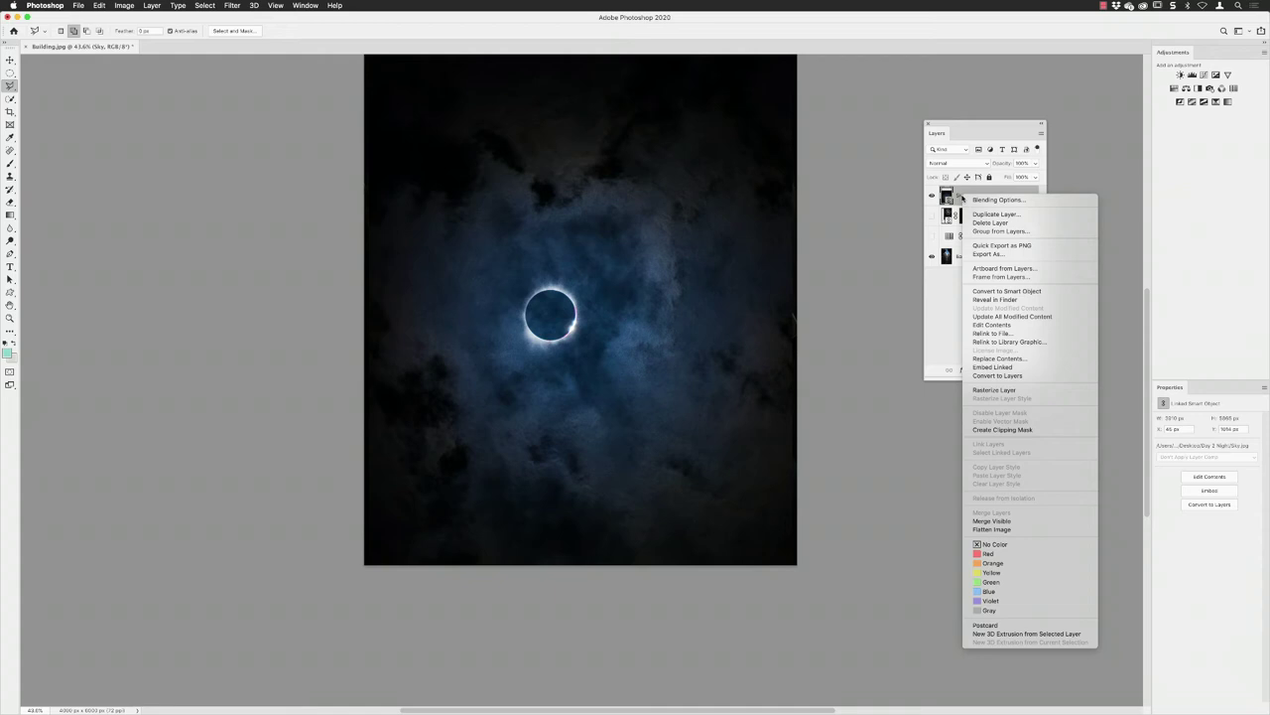
{"action": "left_click", "coordinate": [995, 391]}
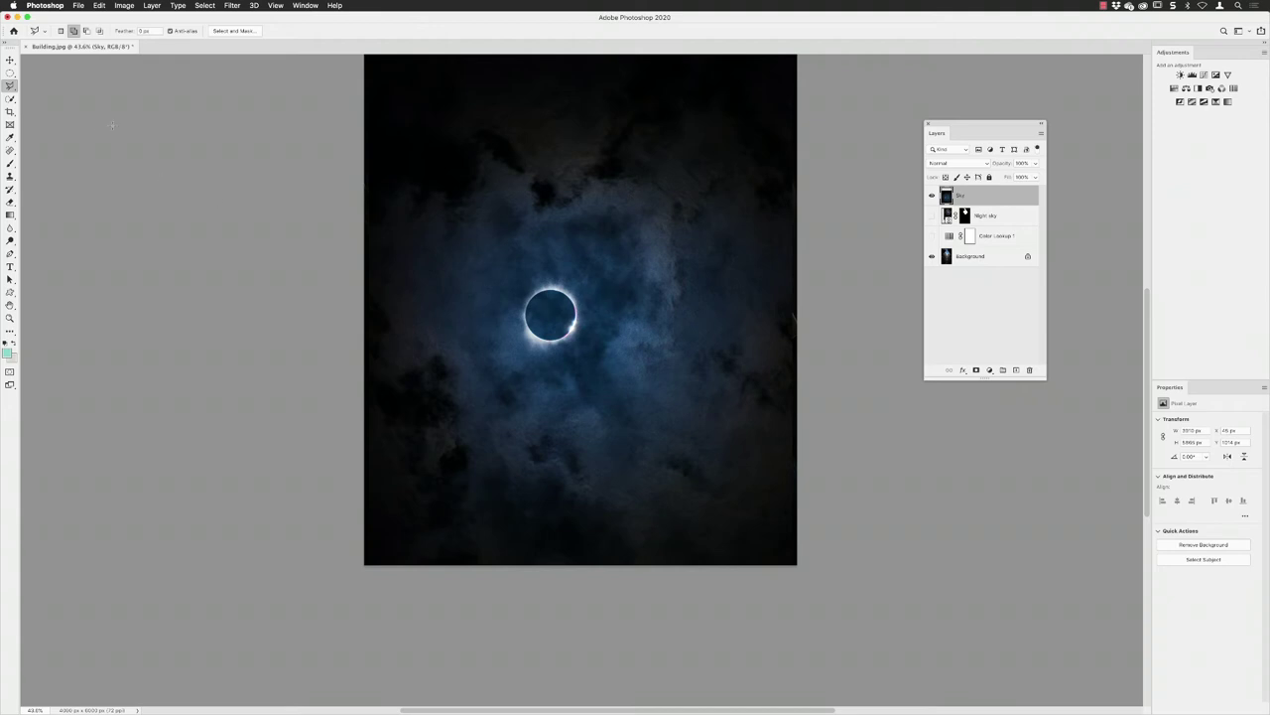
Remove the eclipsed moon from the Sky layer with the Spot Healing Brush in Content-Aware mode, brushing over leftover traces
{"action": "left_click", "coordinate": [9, 150]}
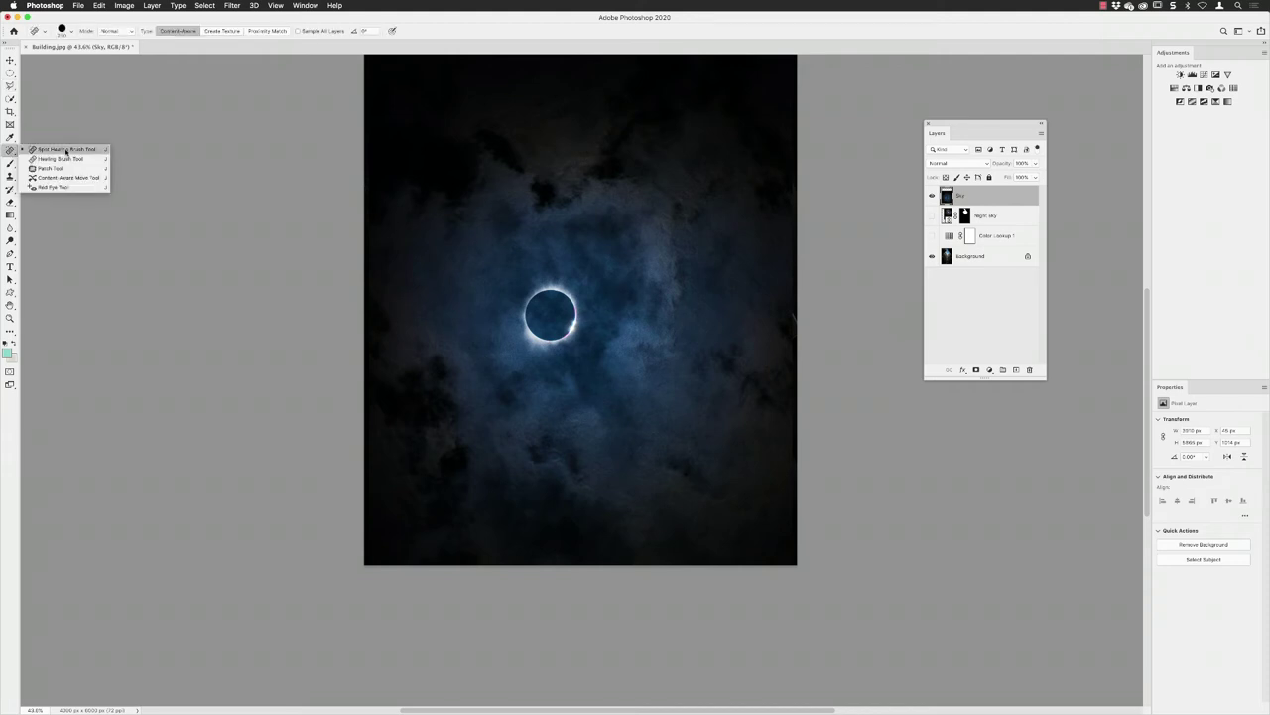
{"action": "left_click", "coordinate": [66, 150]}
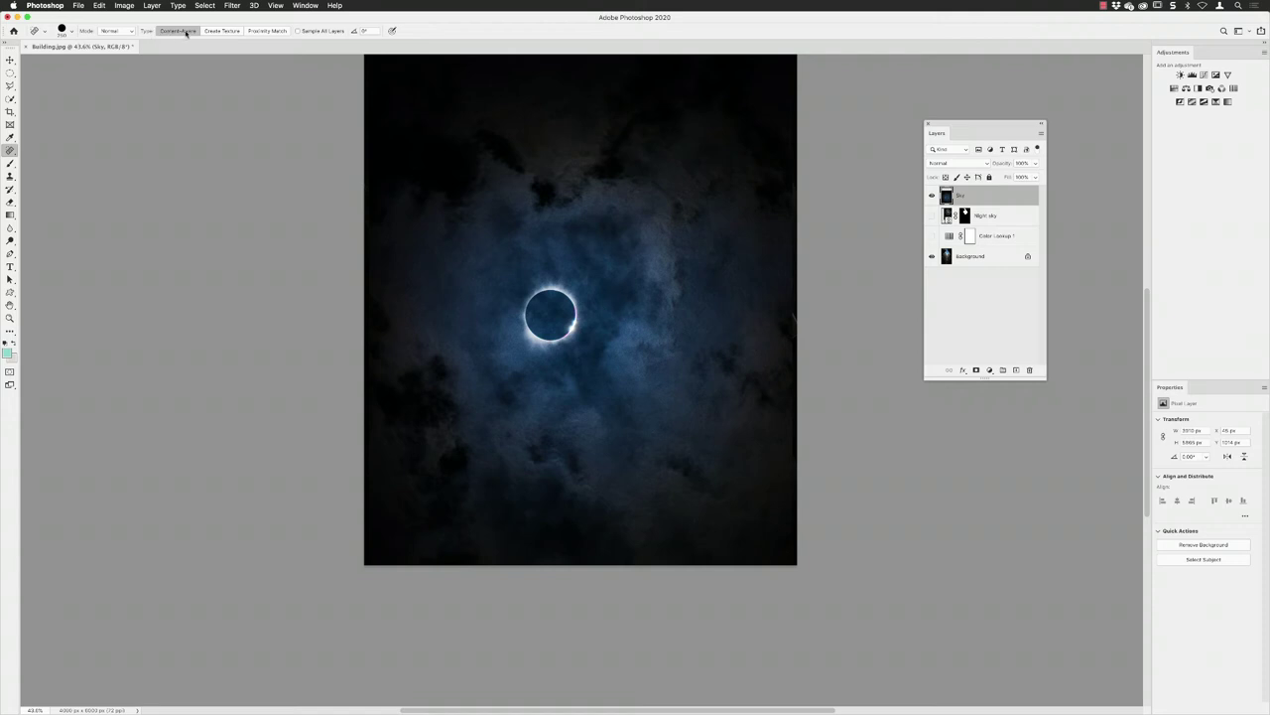
{"action": "left_click", "coordinate": [574, 311]}
{"action": "mouse_move", "coordinate": [574, 311]}
{"action": "left_mouse_down"}
{"action": "mouse_move", "coordinate": [527, 301]}
{"action": "mouse_move", "coordinate": [525, 328]}
{"action": "mouse_move", "coordinate": [537, 340]}
{"action": "mouse_move", "coordinate": [574, 335]}
{"action": "left_mouse_up"}
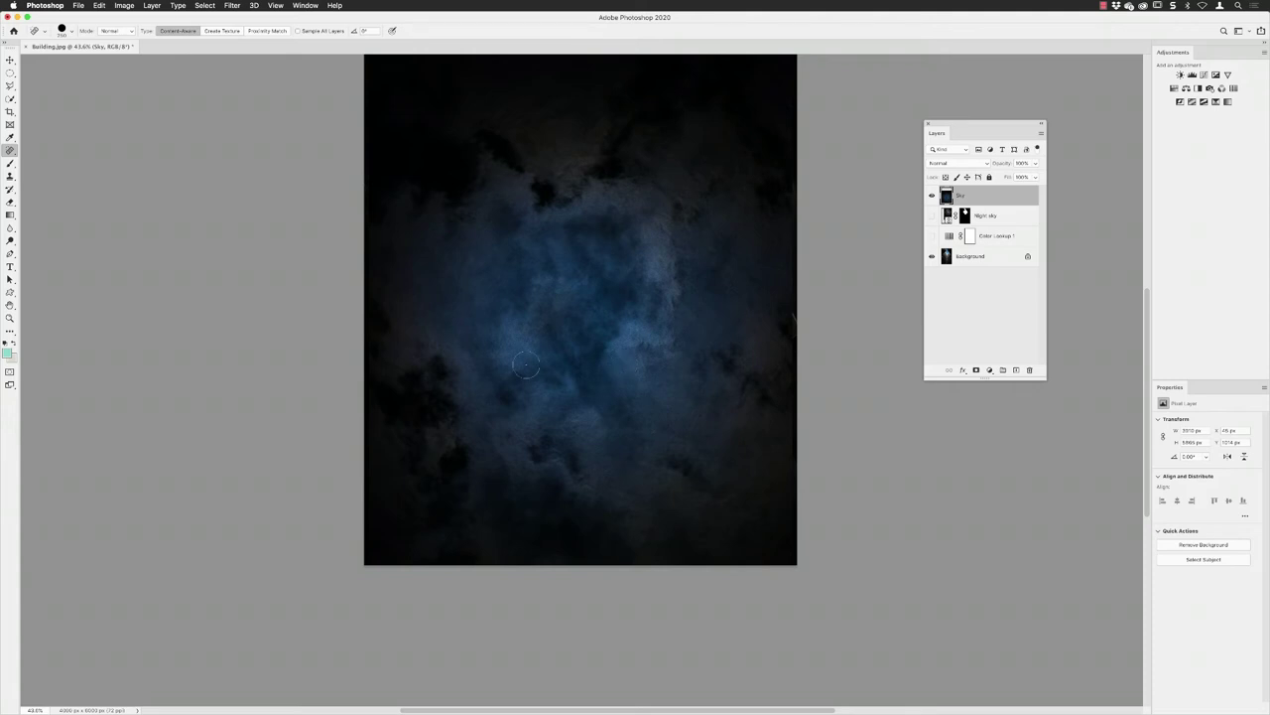
{"action": "mouse_move", "coordinate": [529, 308]}
{"action": "left_mouse_down"}
{"action": "mouse_move", "coordinate": [546, 328]}
{"action": "mouse_move", "coordinate": [571, 304]}
{"action": "left_mouse_up"}
Load the saved Windows channel as a selection and add it as a layer mask on the Sky layer
{"action": "left_click", "coordinate": [206, 4]}
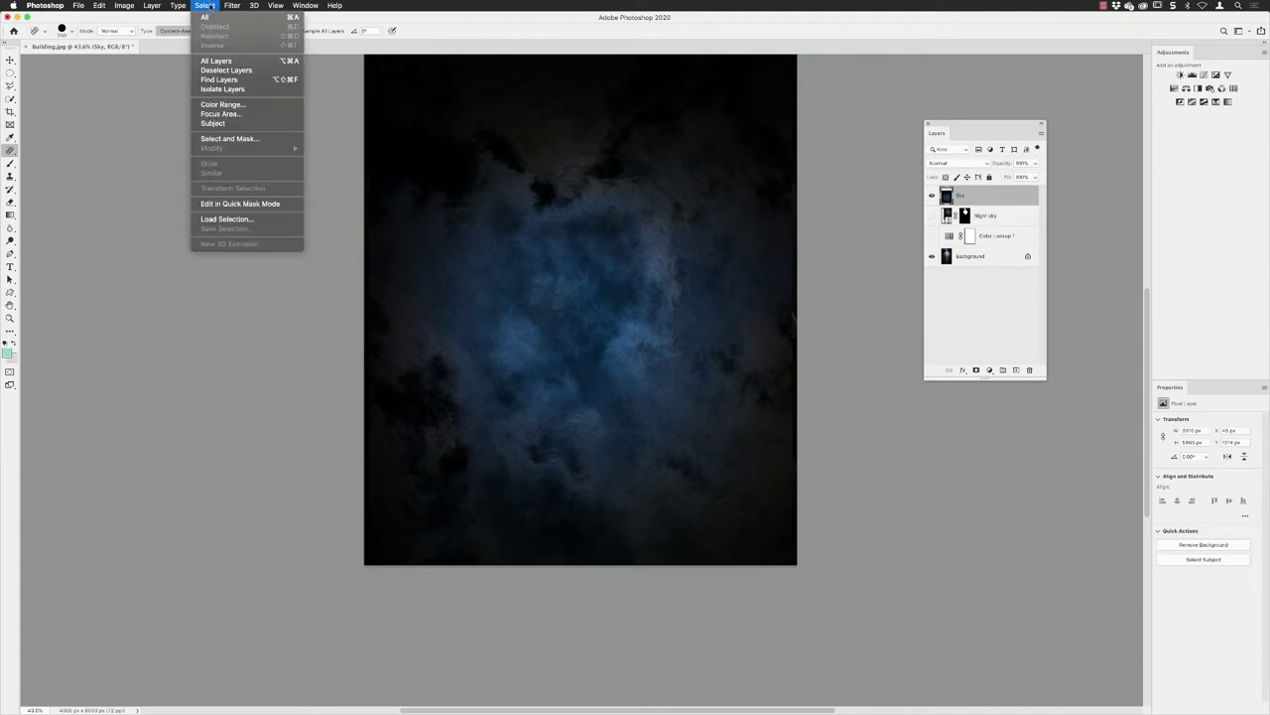
{"action": "left_click", "coordinate": [251, 218]}
{"action": "left_click", "coordinate": [593, 317]}
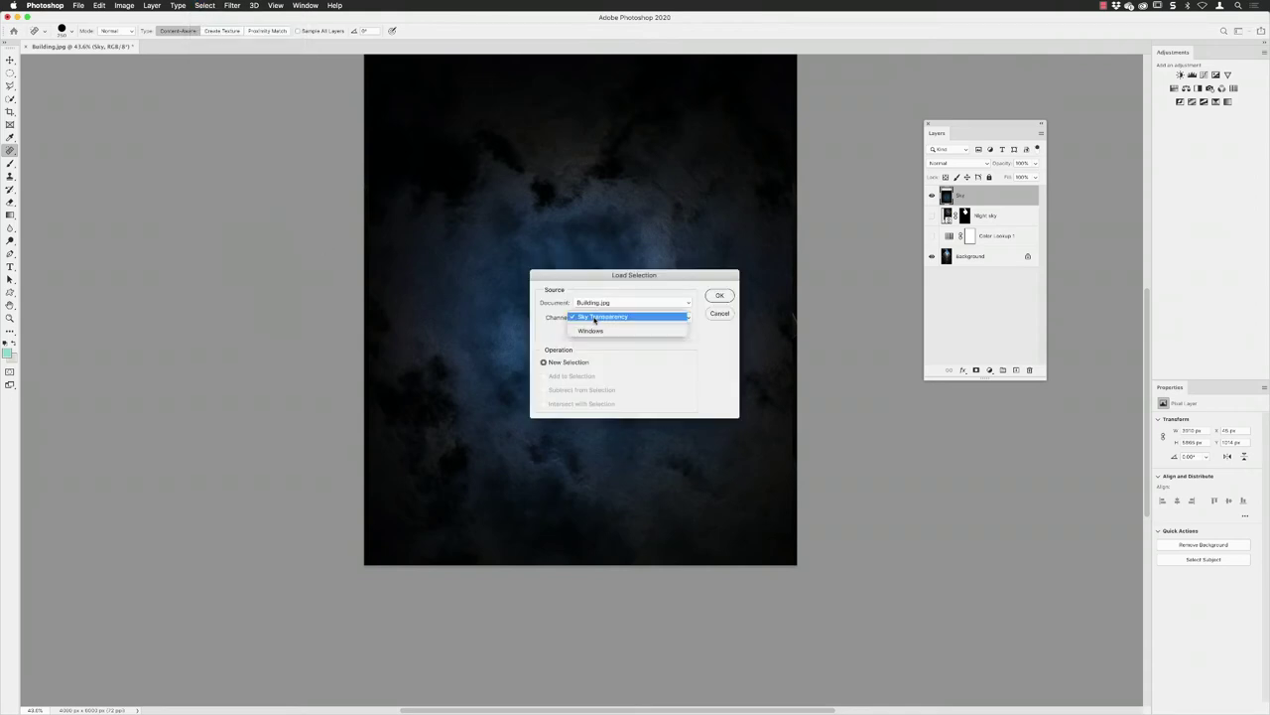
{"action": "left_click", "coordinate": [592, 330]}
{"action": "left_click", "coordinate": [720, 295]}
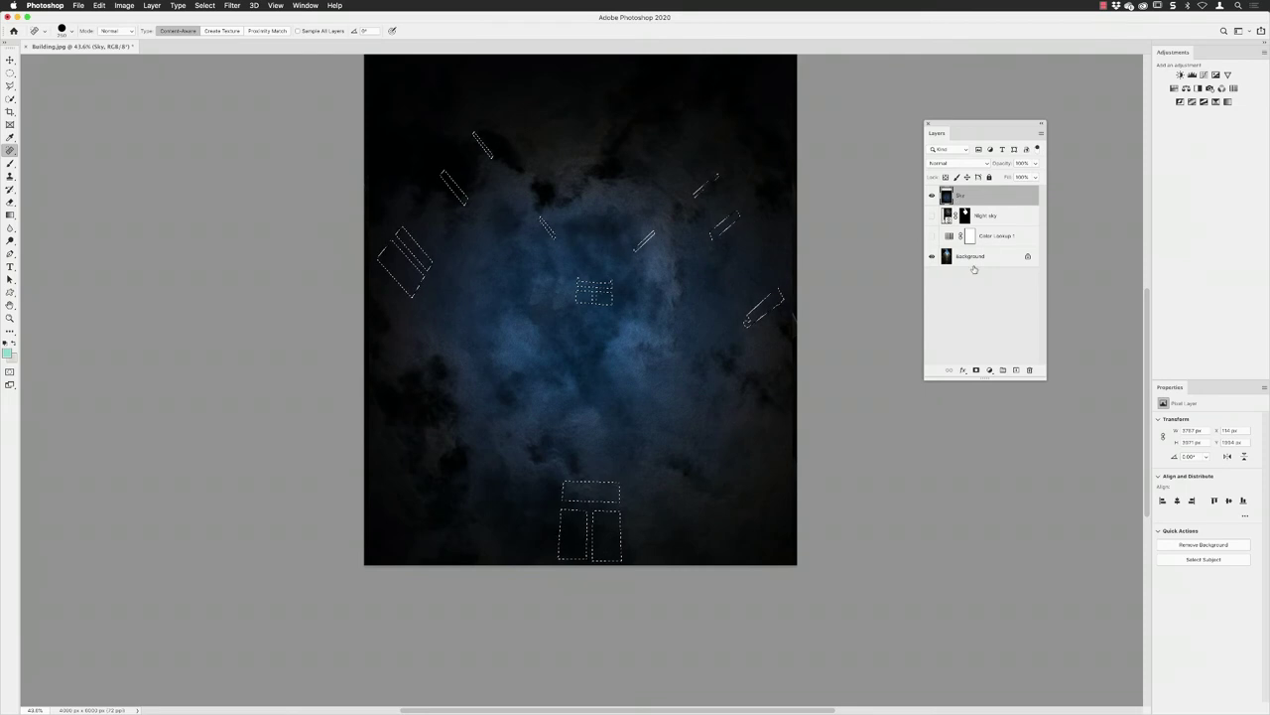
{"action": "left_click", "coordinate": [976, 370]}
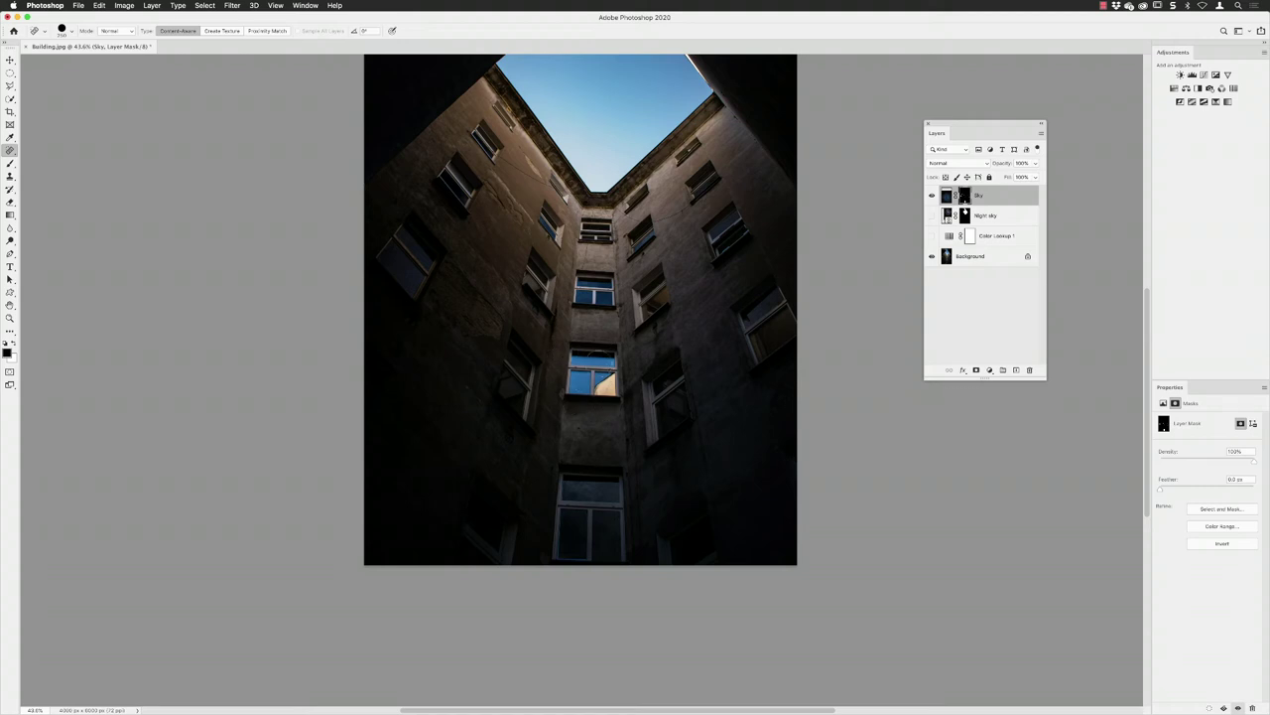
Compare the windows with the Sky layer hidden and shown, and make the Color Lookup 1 and Night sky layers visible
{"action": "scroll", "coordinate": [593, 300], "scroll_direction": "up", "scroll_amount": 3}
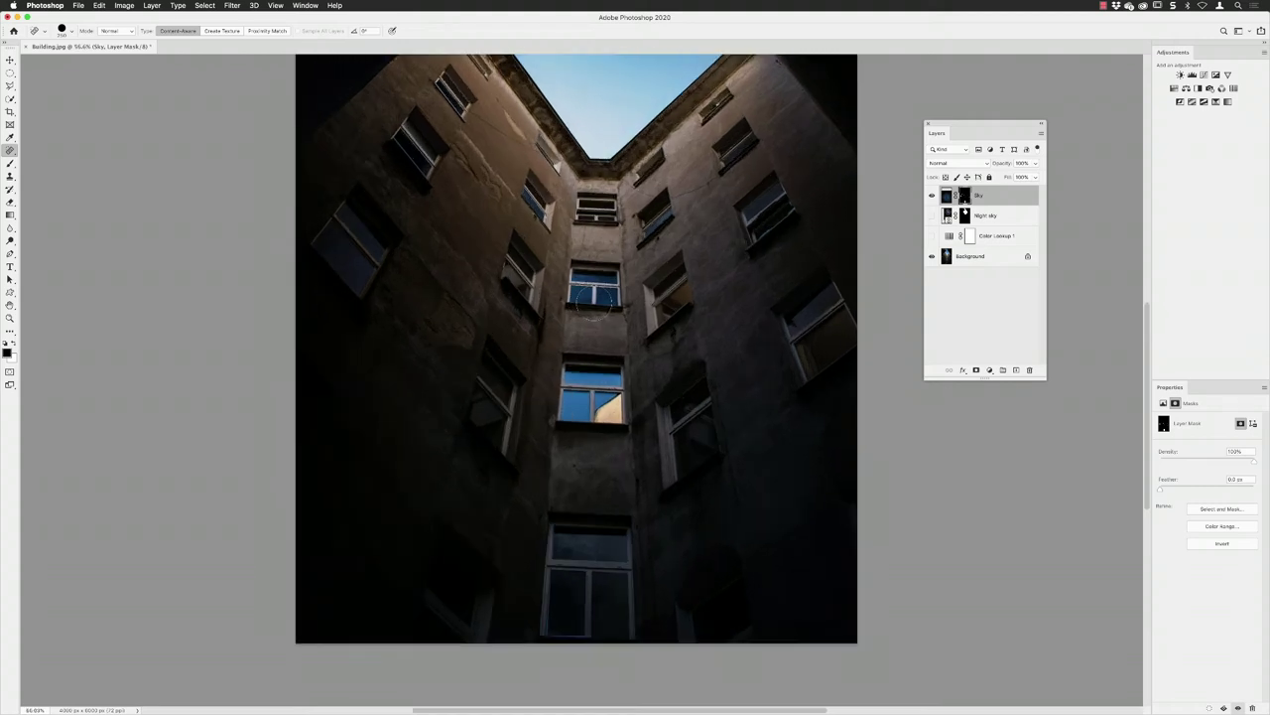
{"action": "left_click", "coordinate": [932, 196]}
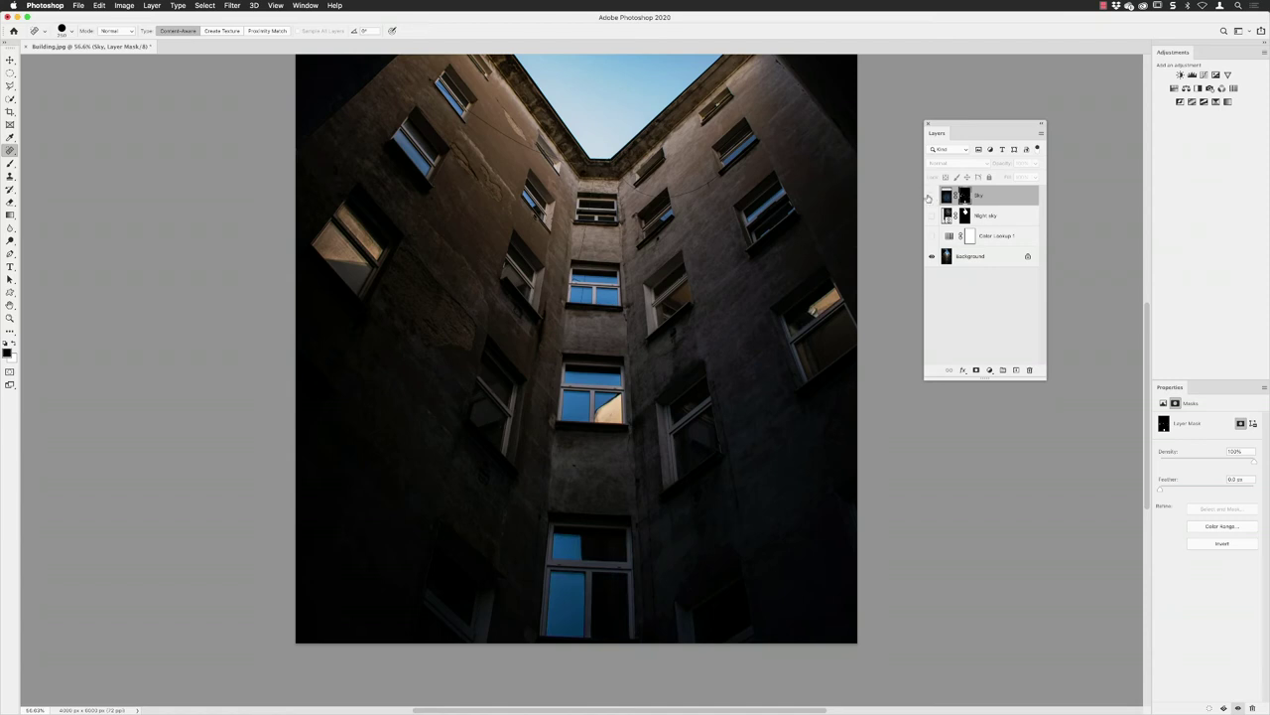
{"action": "left_click", "coordinate": [932, 196]}
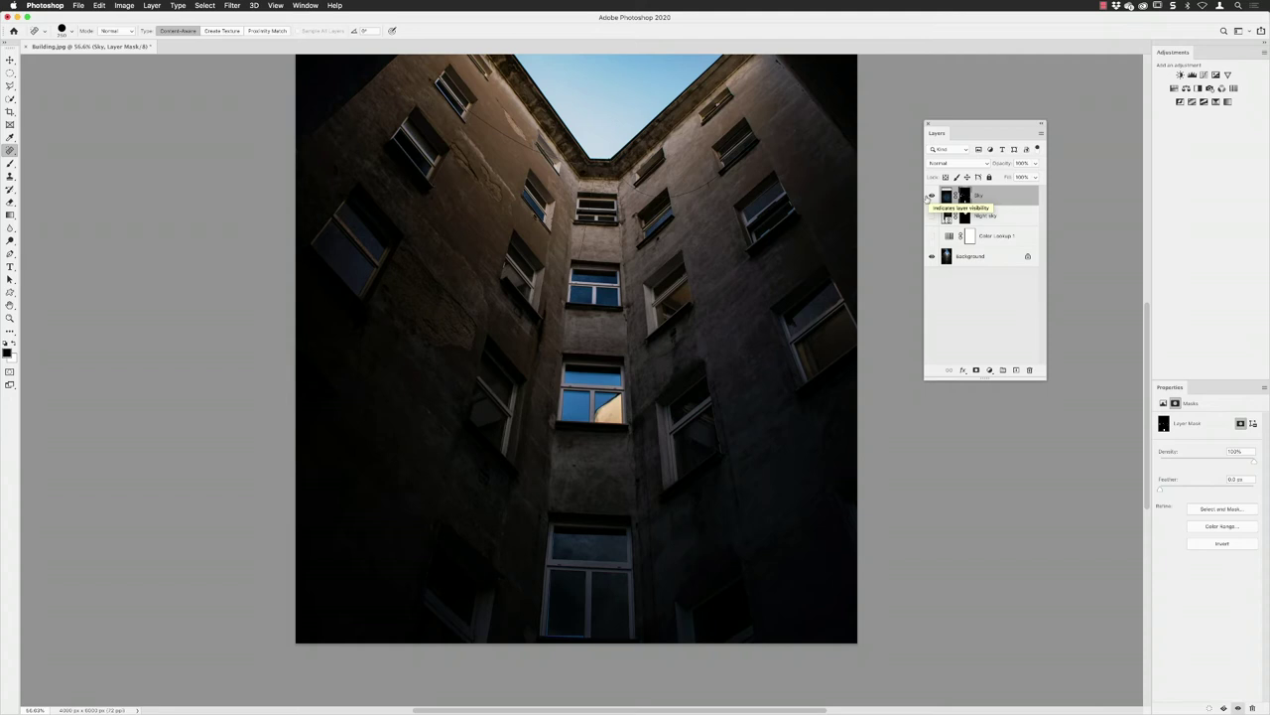
{"action": "scroll", "coordinate": [635, 352], "scroll_direction": "up", "scroll_amount": 5}
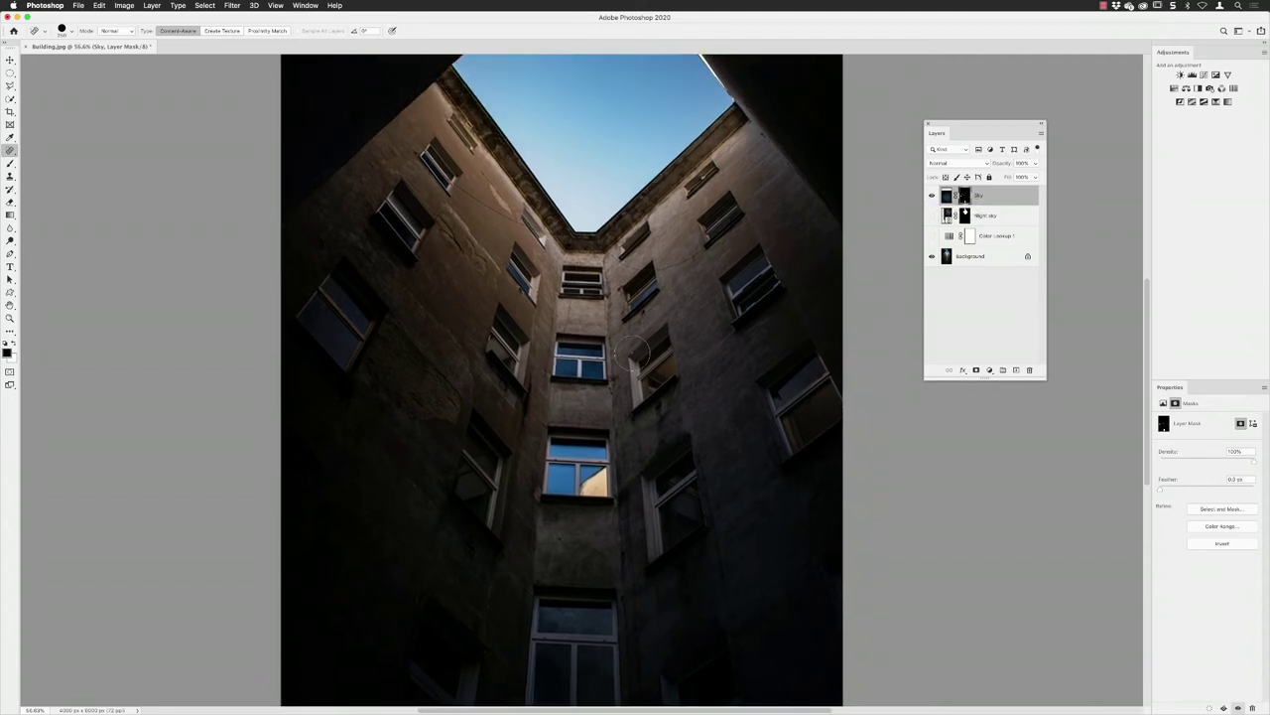
{"action": "scroll", "coordinate": [630, 349], "scroll_direction": "down", "scroll_amount": 4}
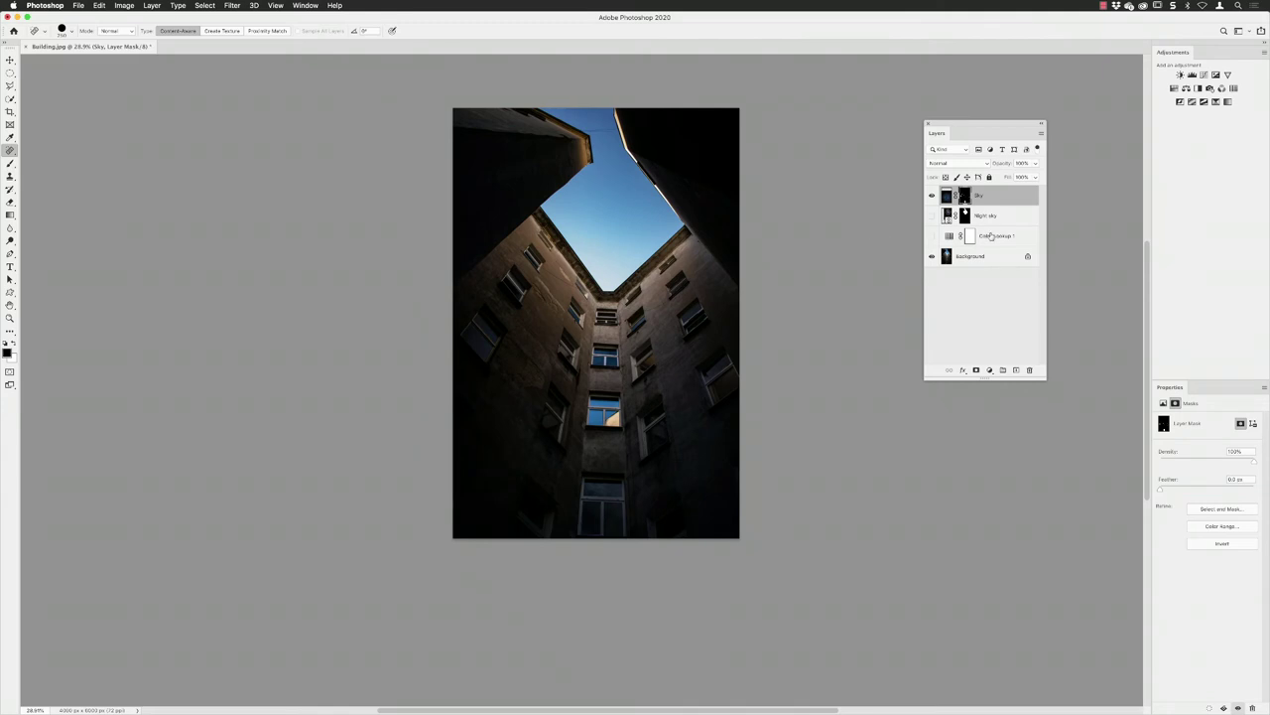
{"action": "left_click", "coordinate": [931, 236]}
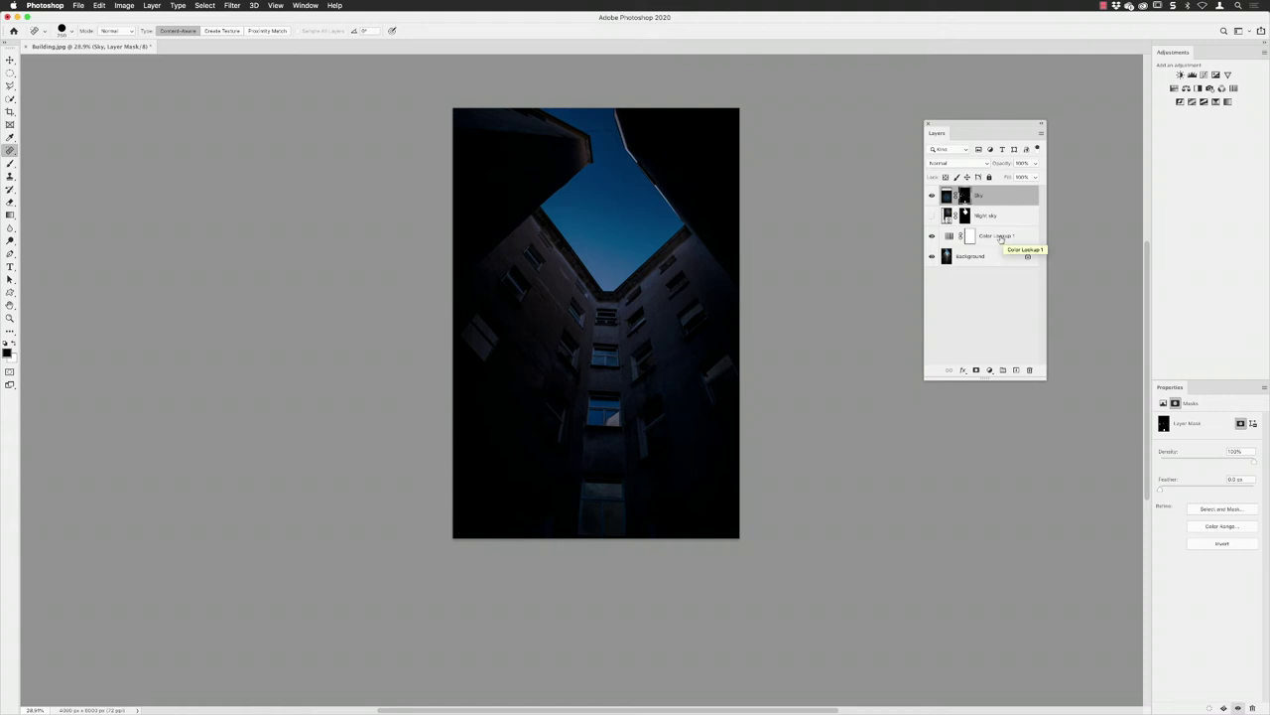
{"action": "left_click", "coordinate": [931, 216]}
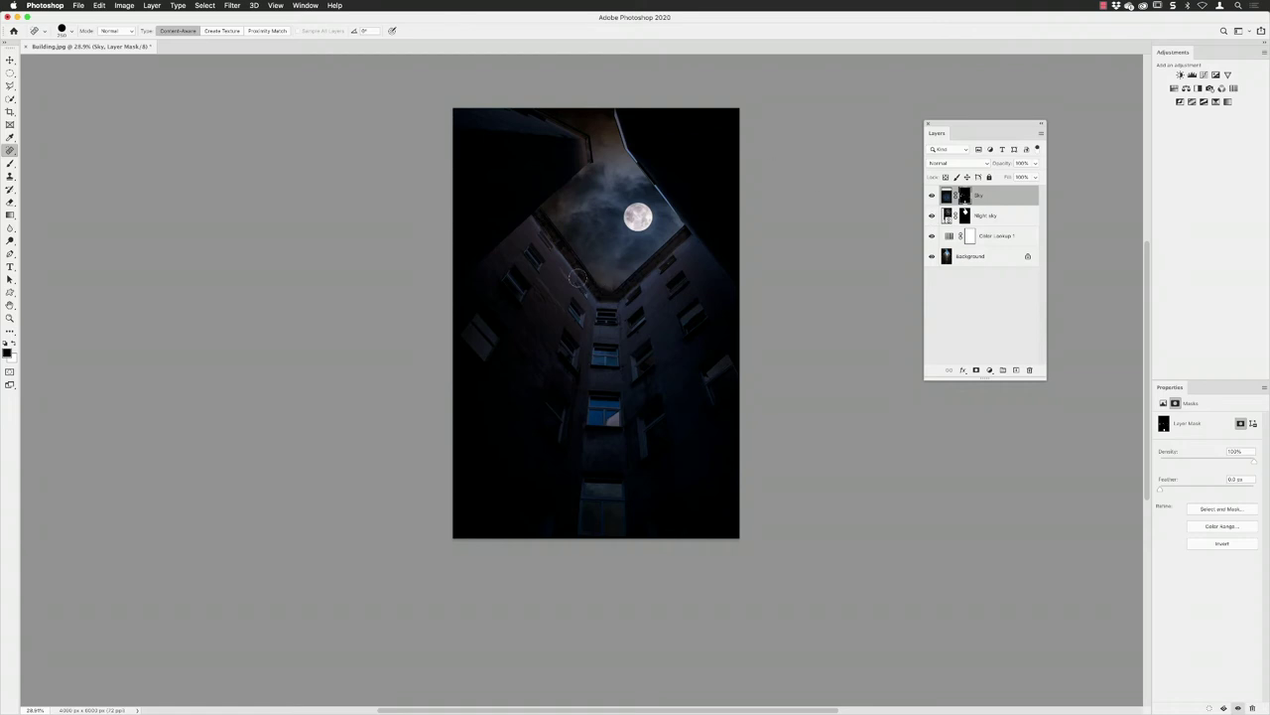
{"action": "scroll", "coordinate": [603, 287], "scroll_direction": "up", "scroll_amount": 1}
{"action": "scroll", "coordinate": [603, 287], "scroll_direction": "up", "scroll_amount": 3}
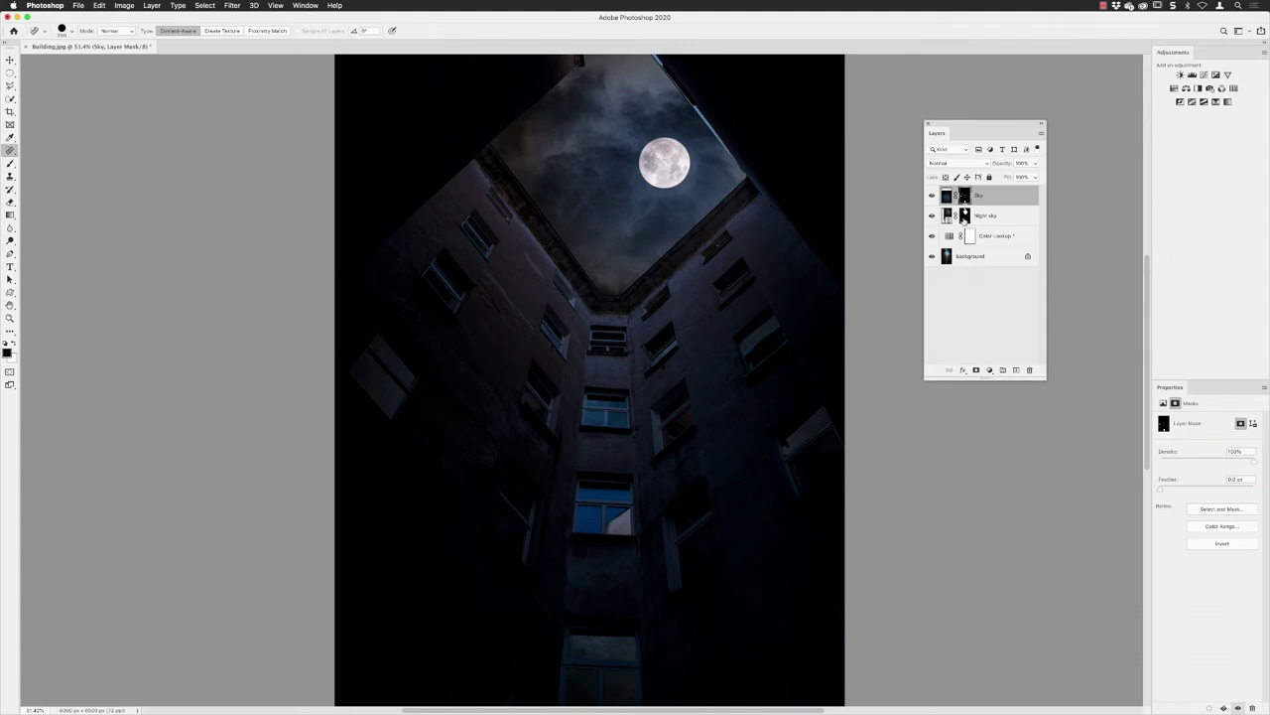
Move the Night sky image so the moon sits lower and slightly further left within the masked sky opening
{"action": "left_click", "coordinate": [950, 218]}
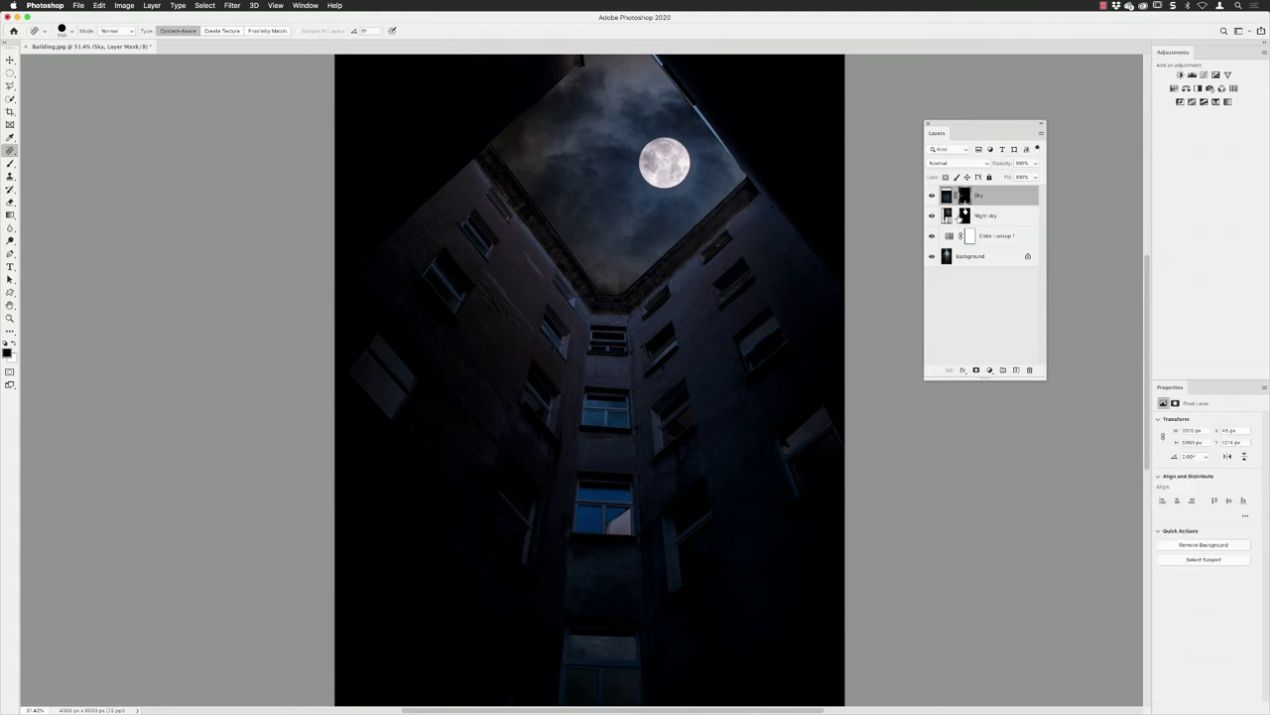
{"action": "left_click", "coordinate": [948, 218]}
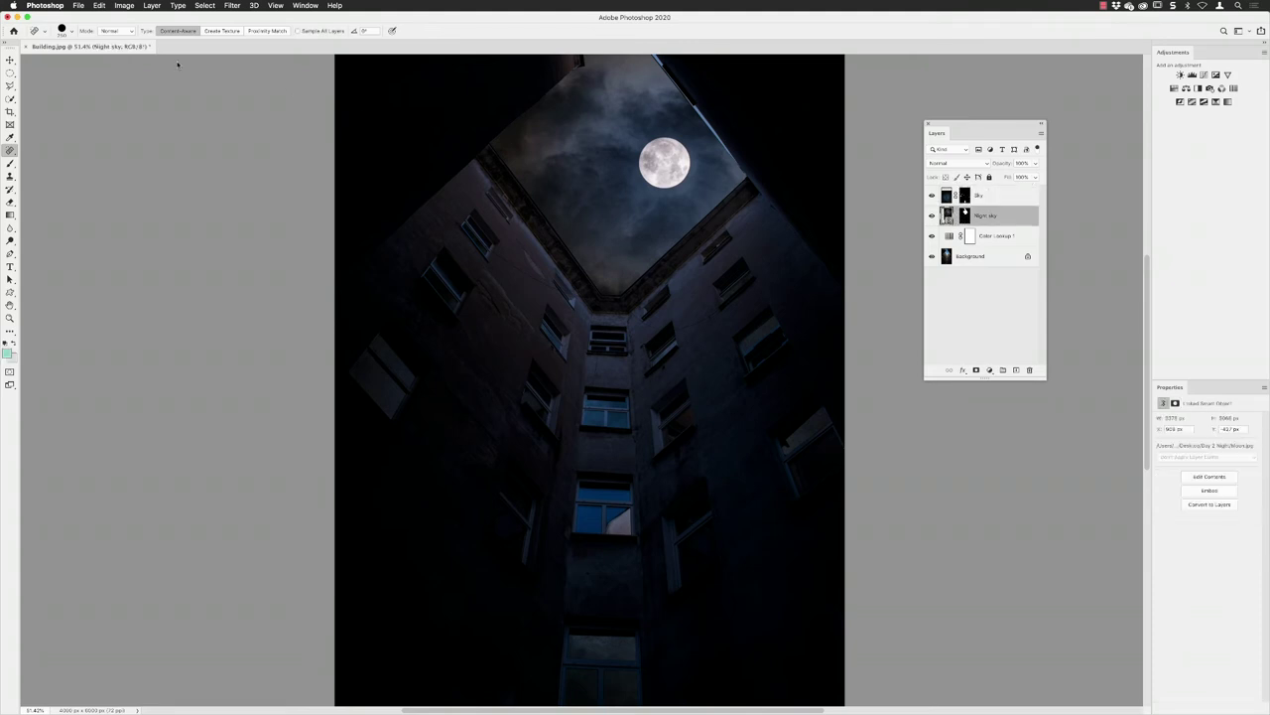
{"action": "left_click", "coordinate": [10, 61]}
{"action": "left_click_drag", "start_coordinate": [662, 184], "coordinate": [585, 235]}
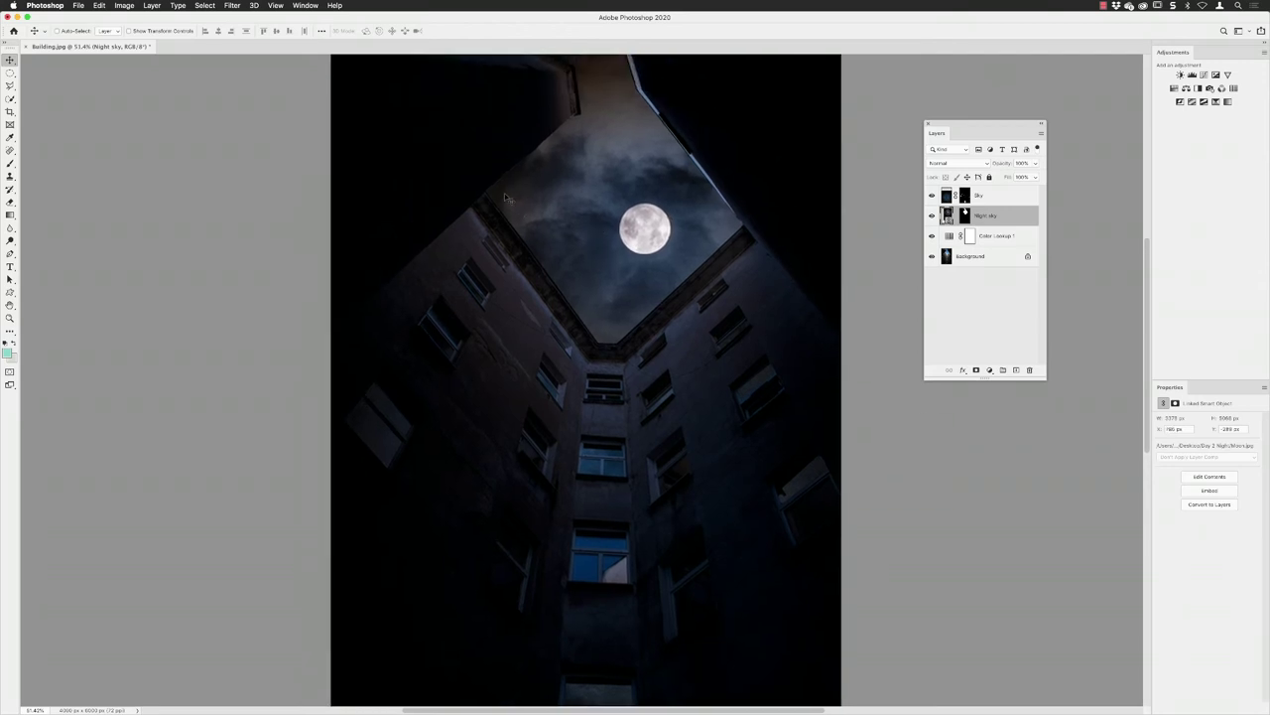
{"action": "left_click_drag", "start_coordinate": [626, 310], "coordinate": [623, 317]}
{"action": "scroll", "coordinate": [625, 314], "scroll_direction": "down", "scroll_amount": 3}
{"action": "scroll", "coordinate": [628, 308], "scroll_direction": "down", "scroll_amount": 2}
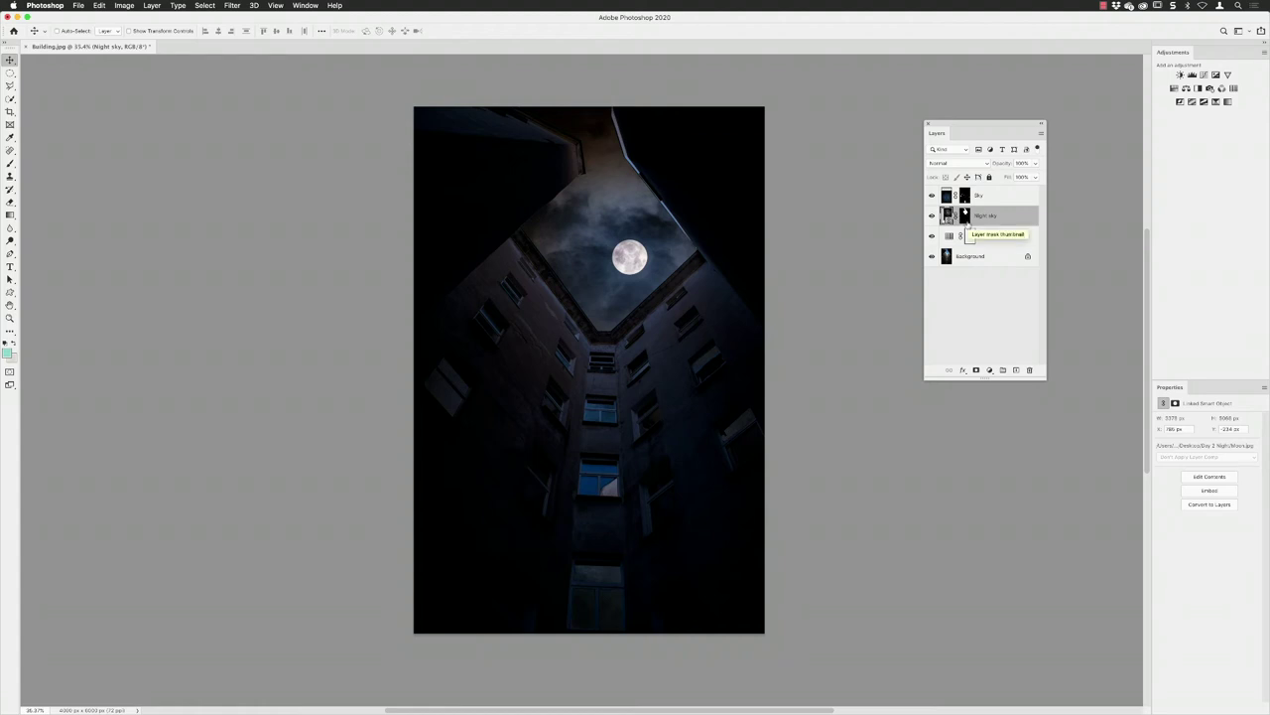
Rename the Sky layer "Windows" and move it below Color Lookup 1, directly above the Background
{"action": "double_click", "coordinate": [979, 195]}
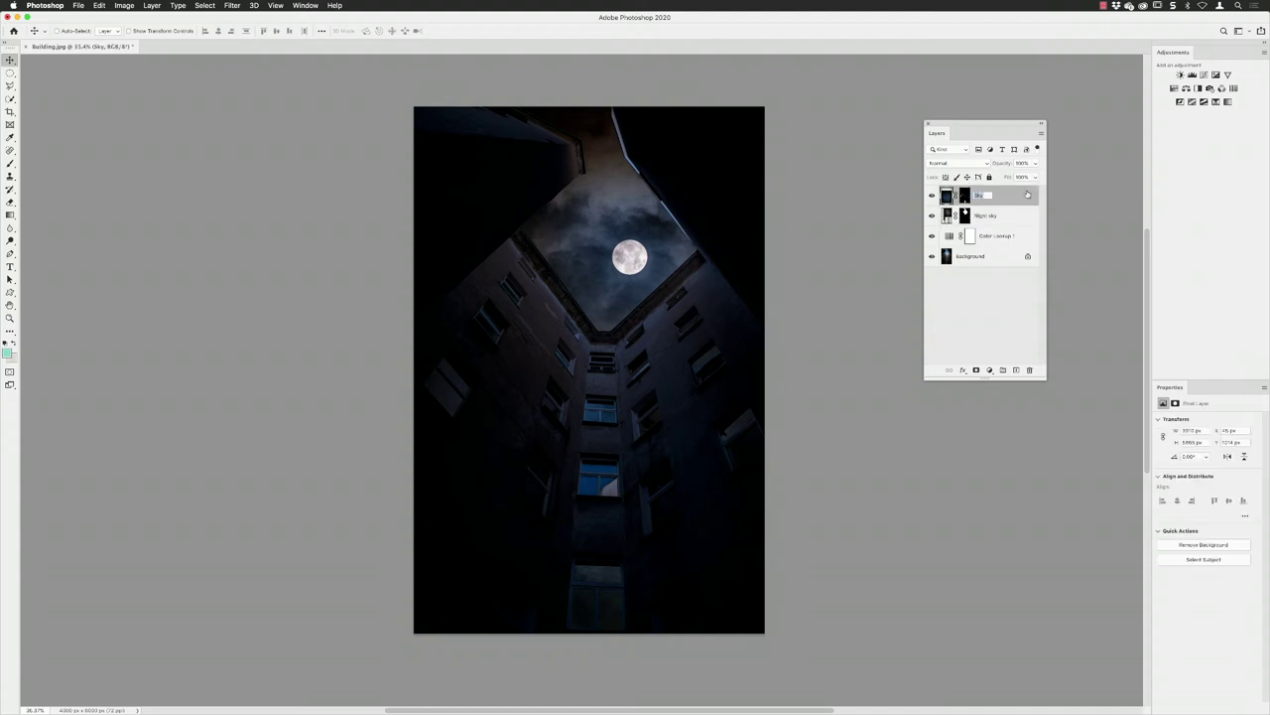
{"action": "type", "text": "Windows"}
{"action": "key", "text": "Return"}
{"action": "left_click_drag", "start_coordinate": [984, 196], "coordinate": [979, 244]}
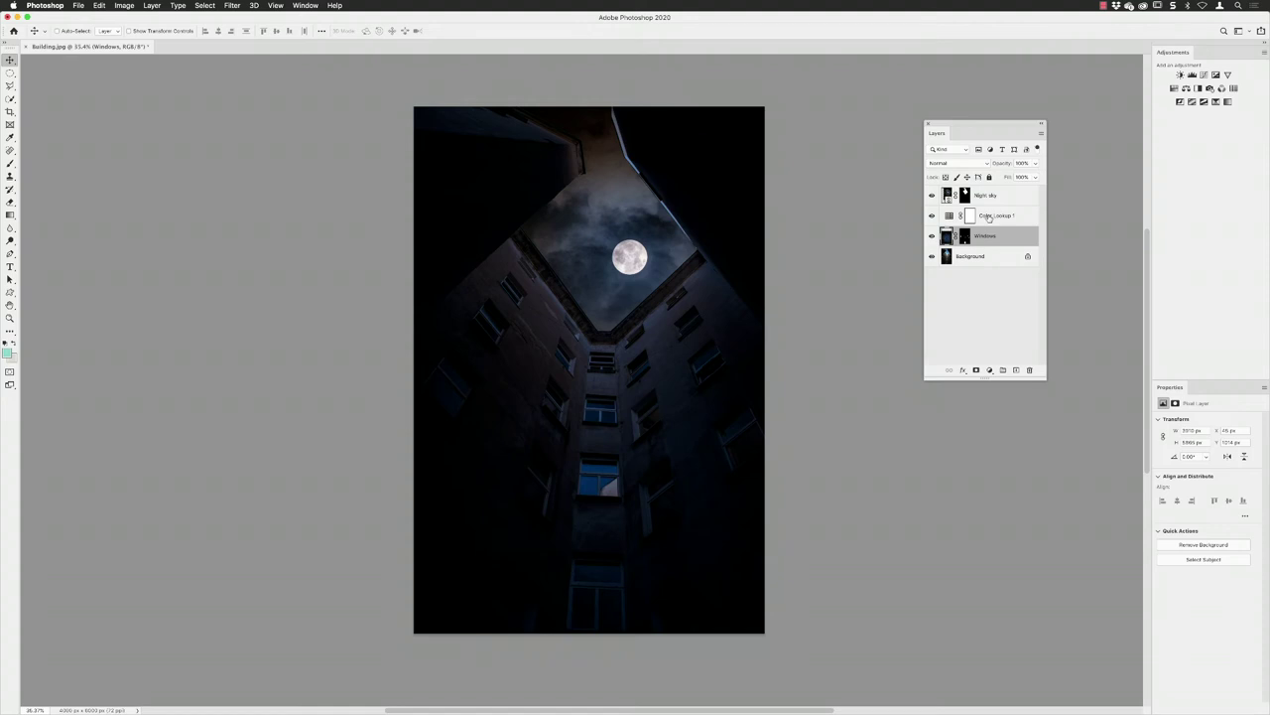
Select the blue upper pane area and both lower panes of the central window with the Polygonal Lasso
{"action": "scroll", "coordinate": [605, 487], "scroll_direction": "up", "scroll_amount": 3}
{"action": "scroll", "coordinate": [605, 488], "scroll_direction": "up", "scroll_amount": 10}
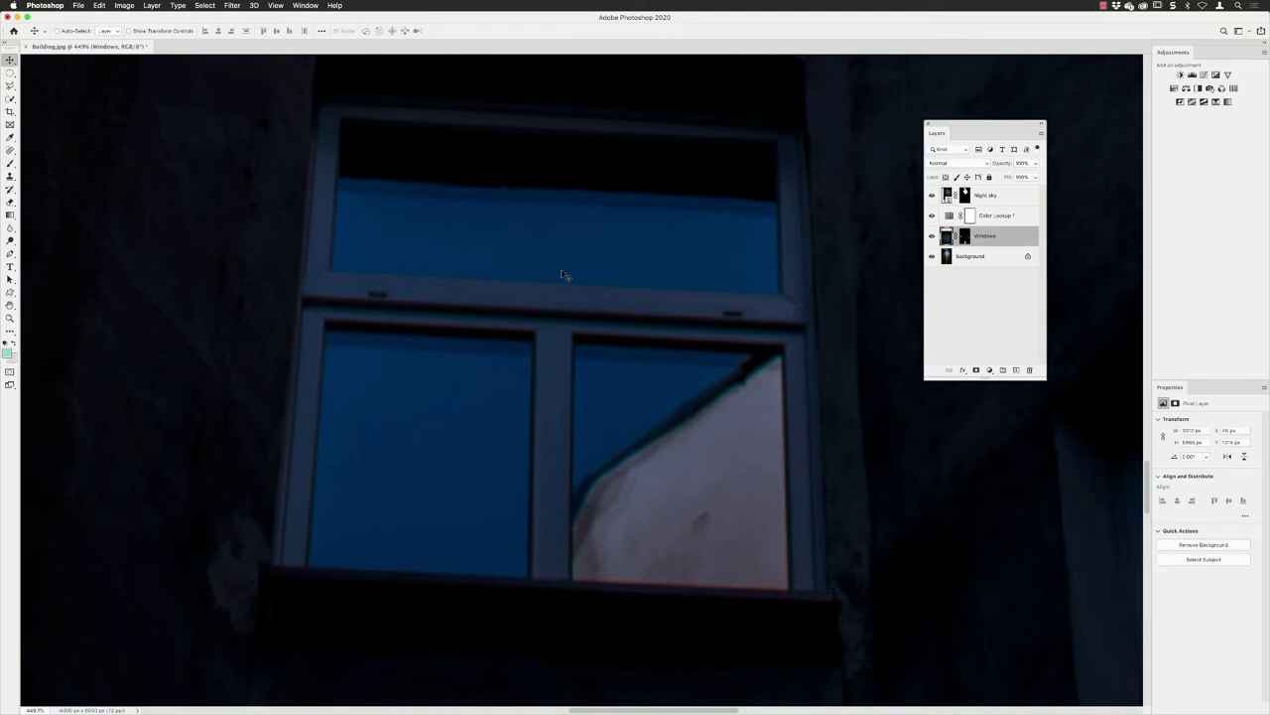
{"action": "left_click", "coordinate": [10, 86]}
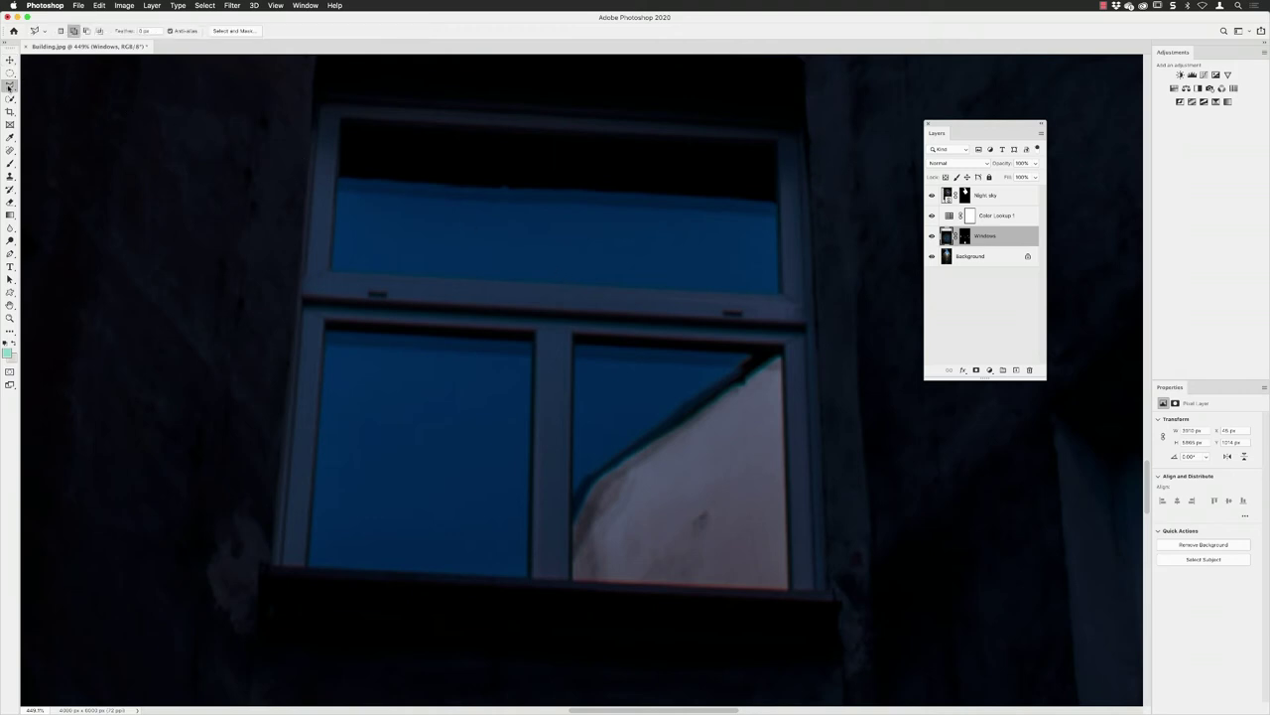
{"action": "left_click", "coordinate": [60, 31]}
{"action": "left_click_drag", "start_coordinate": [338, 179], "coordinate": [330, 269]}
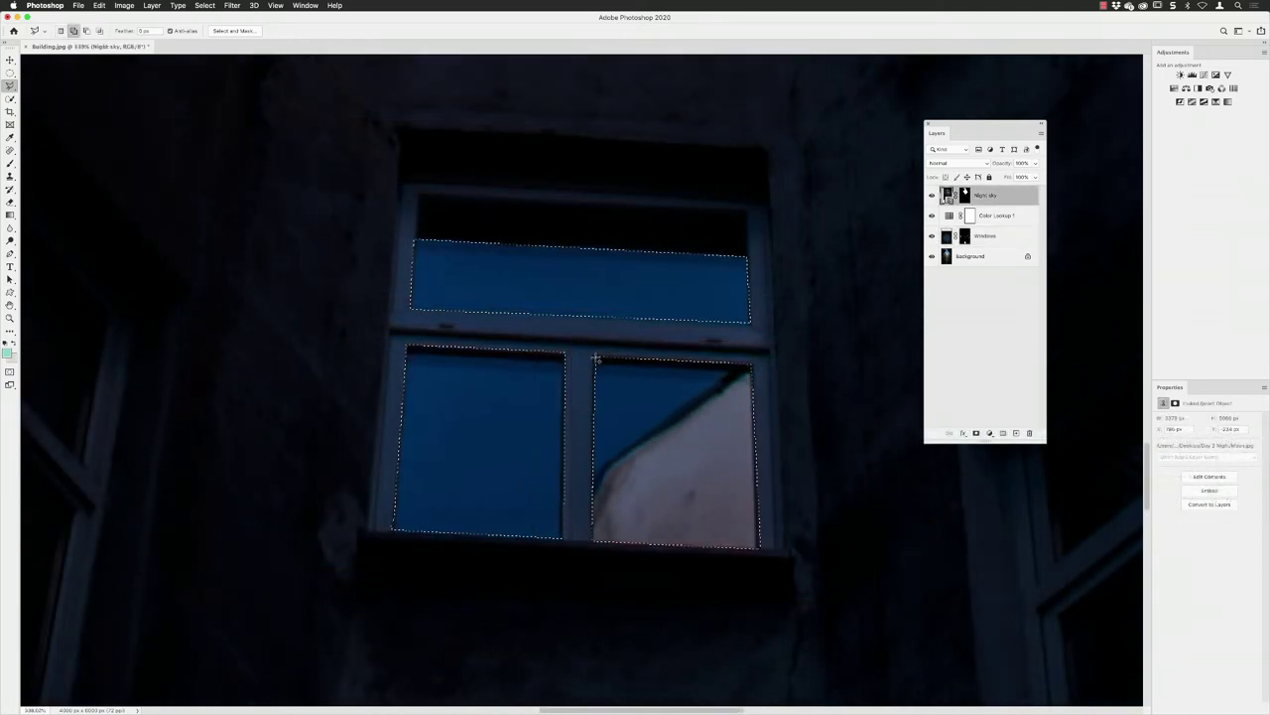
Save the central window's pane selection as a new channel named "Internal" in Building.jpg and deselect it
{"action": "left_click", "coordinate": [205, 5]}
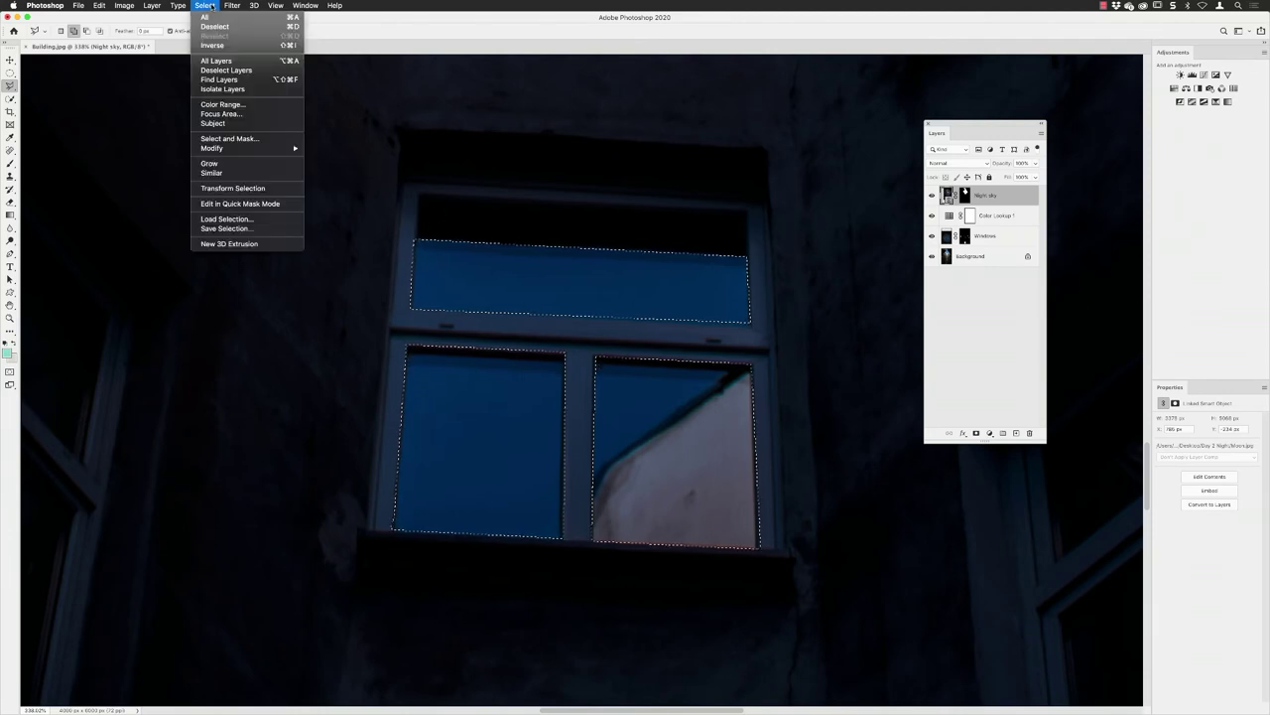
{"action": "left_click", "coordinate": [227, 228]}
{"action": "type", "text": "Internal"}
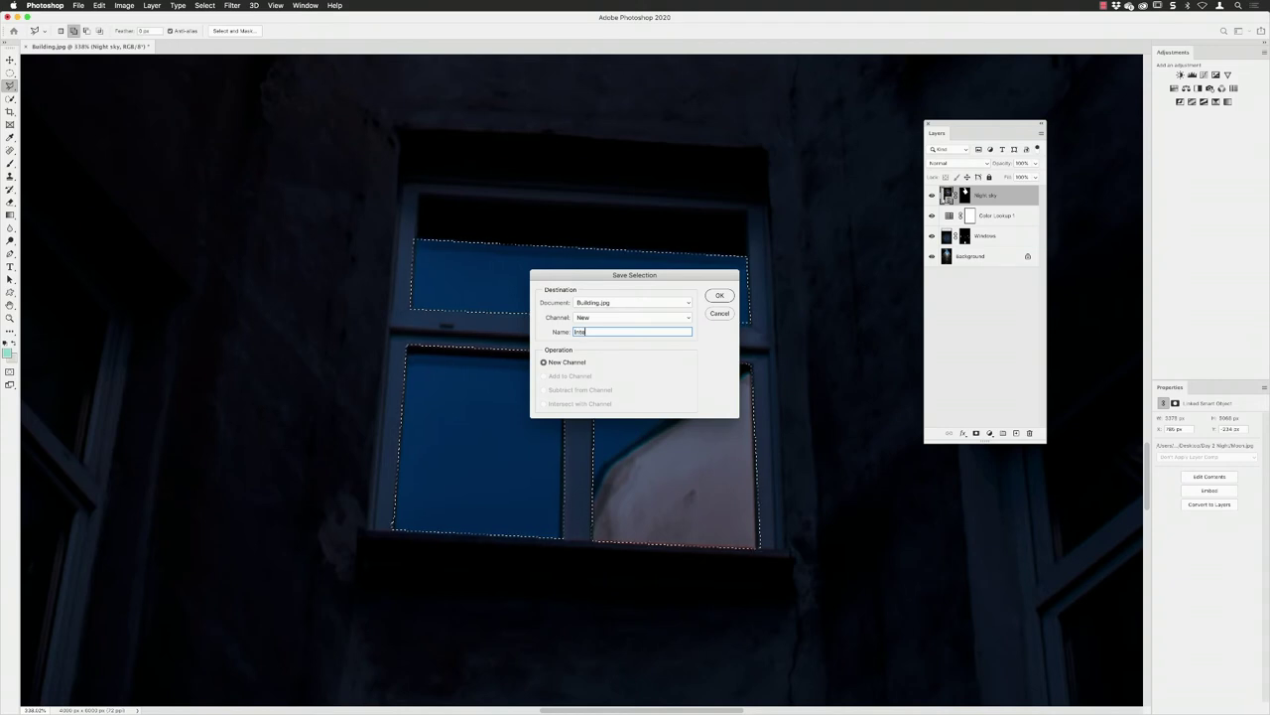
{"action": "left_click", "coordinate": [720, 296]}
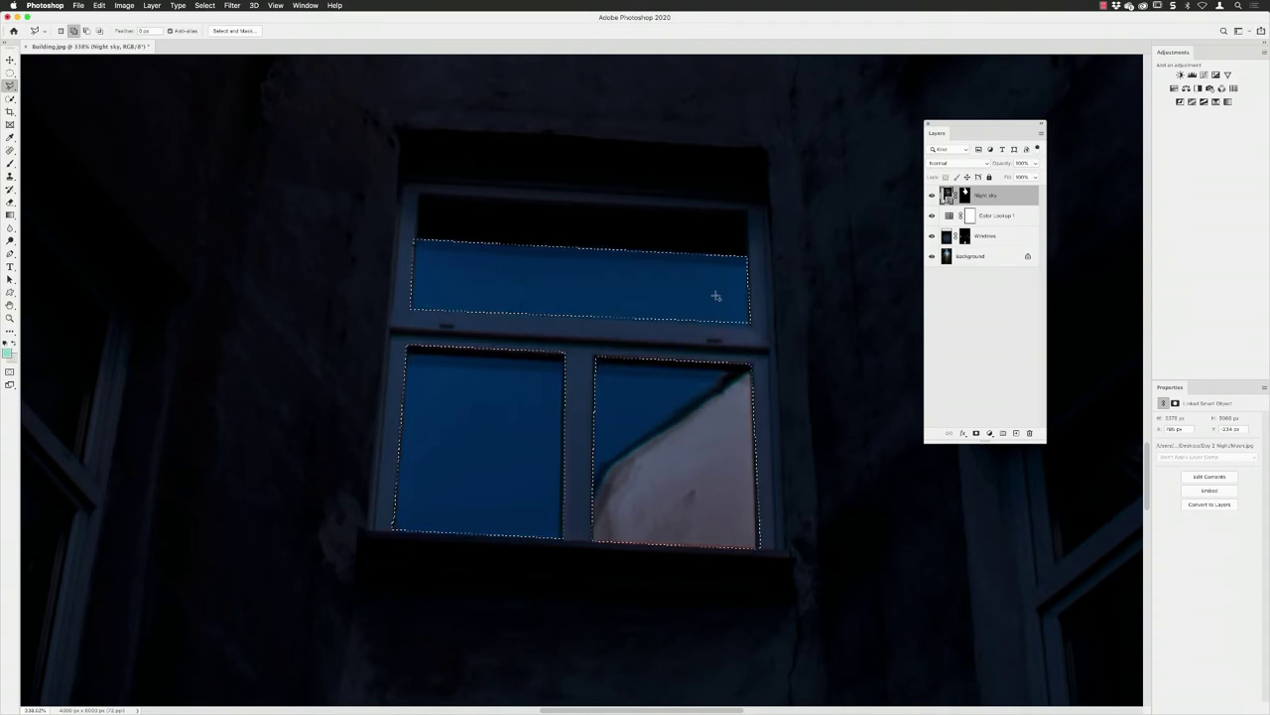
{"action": "left_click", "coordinate": [205, 5]}
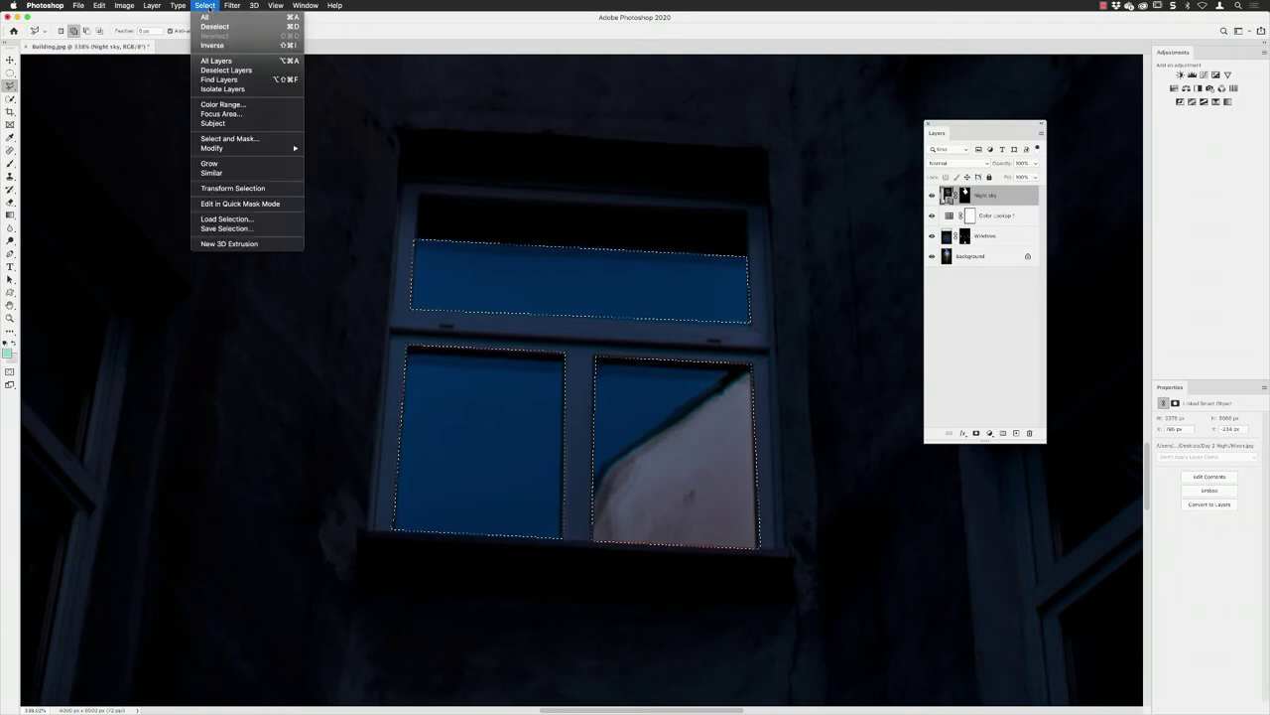
{"action": "left_click", "coordinate": [213, 26]}
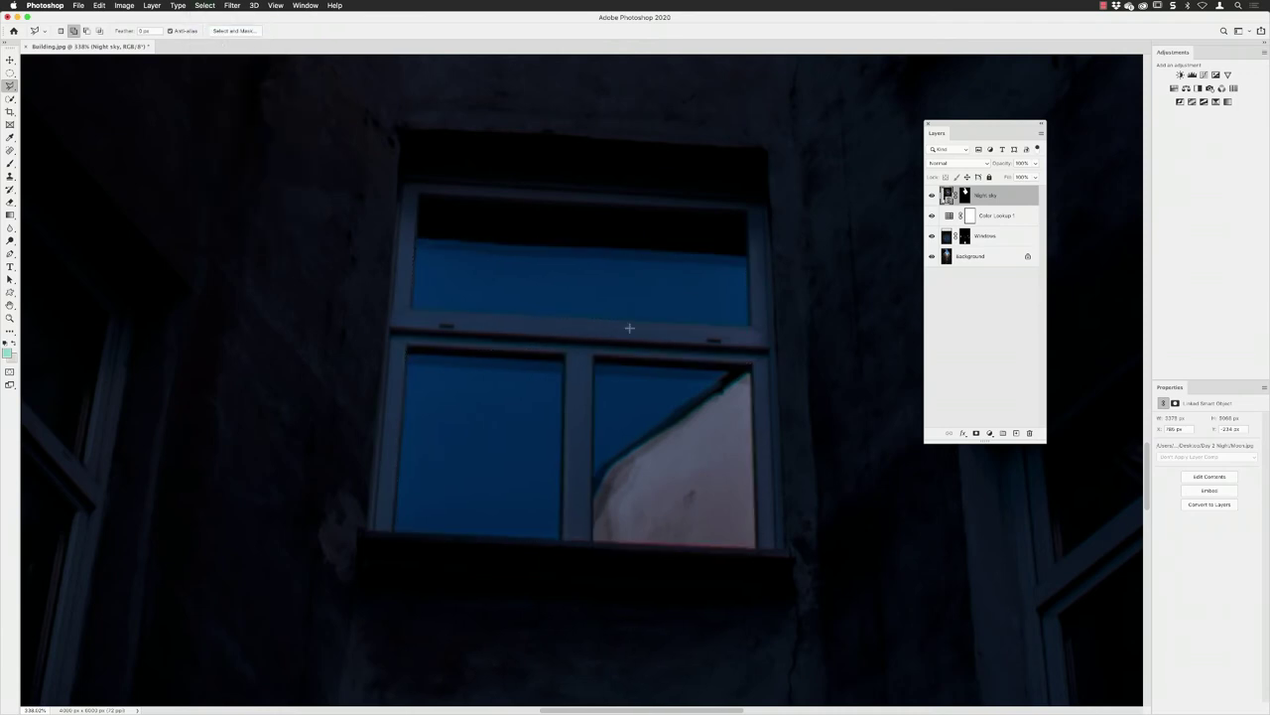
Place Internal.jpg from the Day 2 Night folder as a linked smart object above the Night sky layer
{"action": "scroll", "coordinate": [630, 327], "scroll_direction": "down", "scroll_amount": 10}
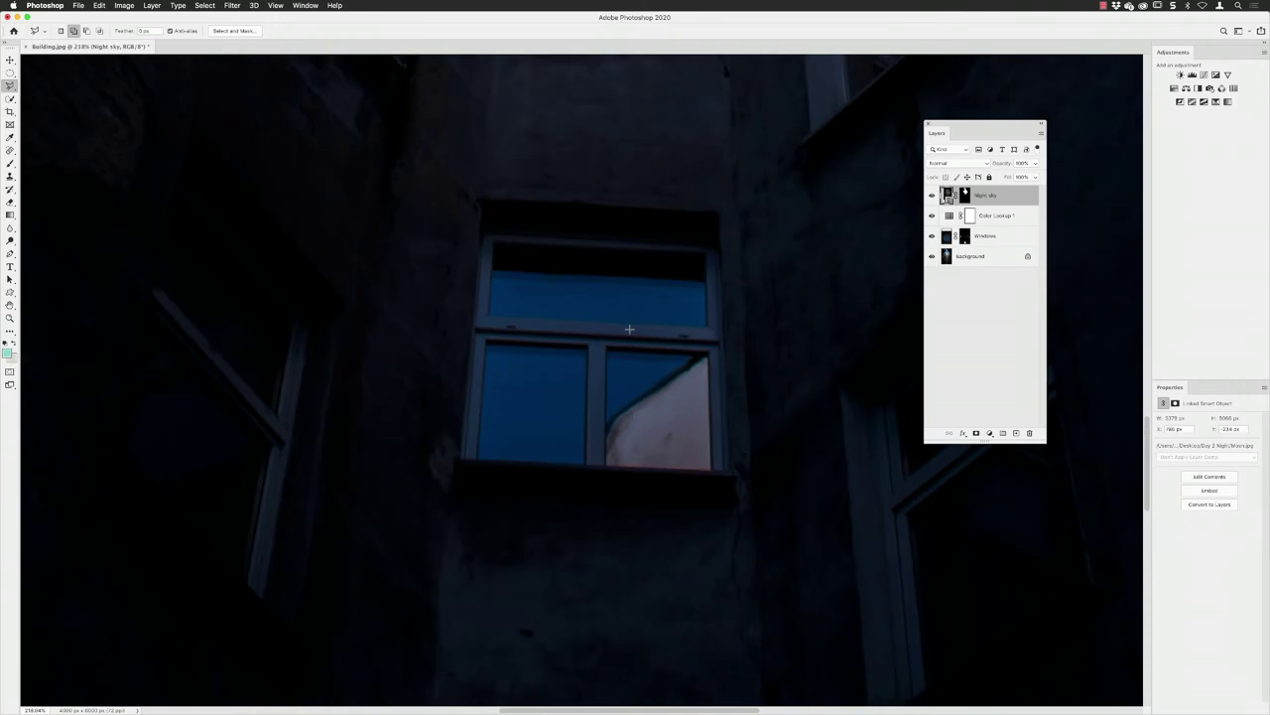
{"action": "left_click_drag", "start_coordinate": [607, 333], "coordinate": [571, 359]}
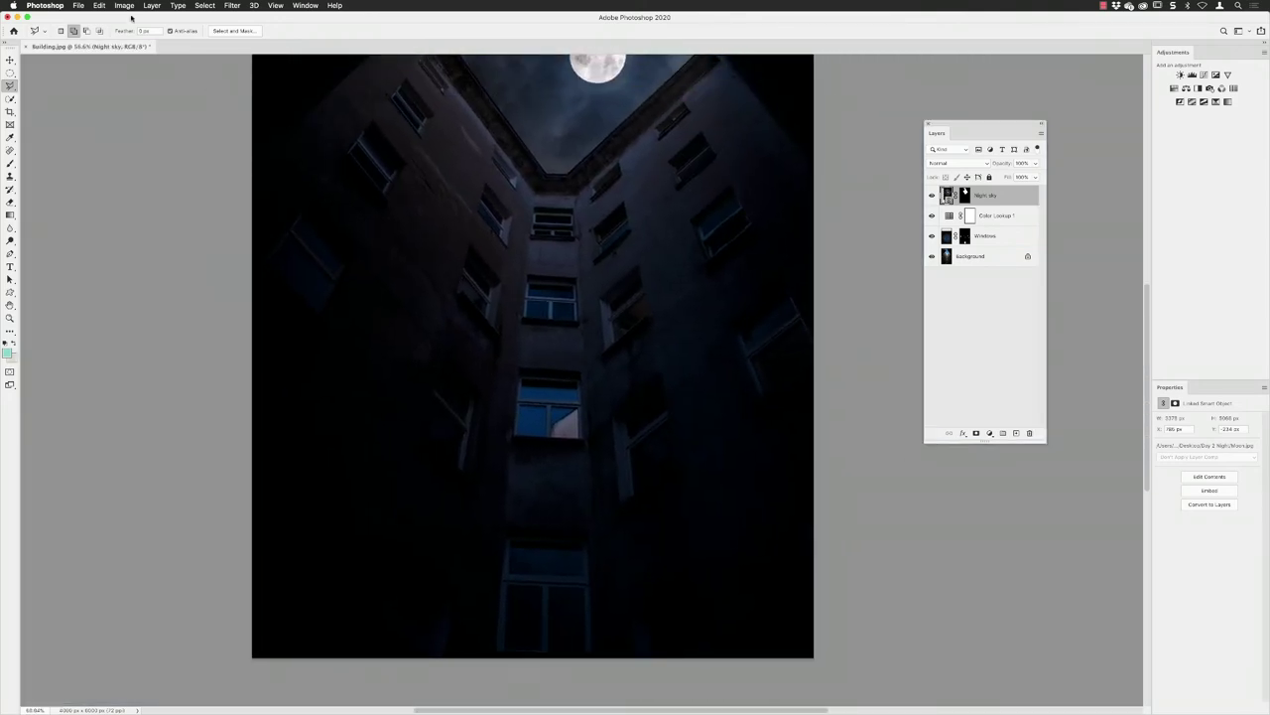
{"action": "left_click", "coordinate": [78, 6]}
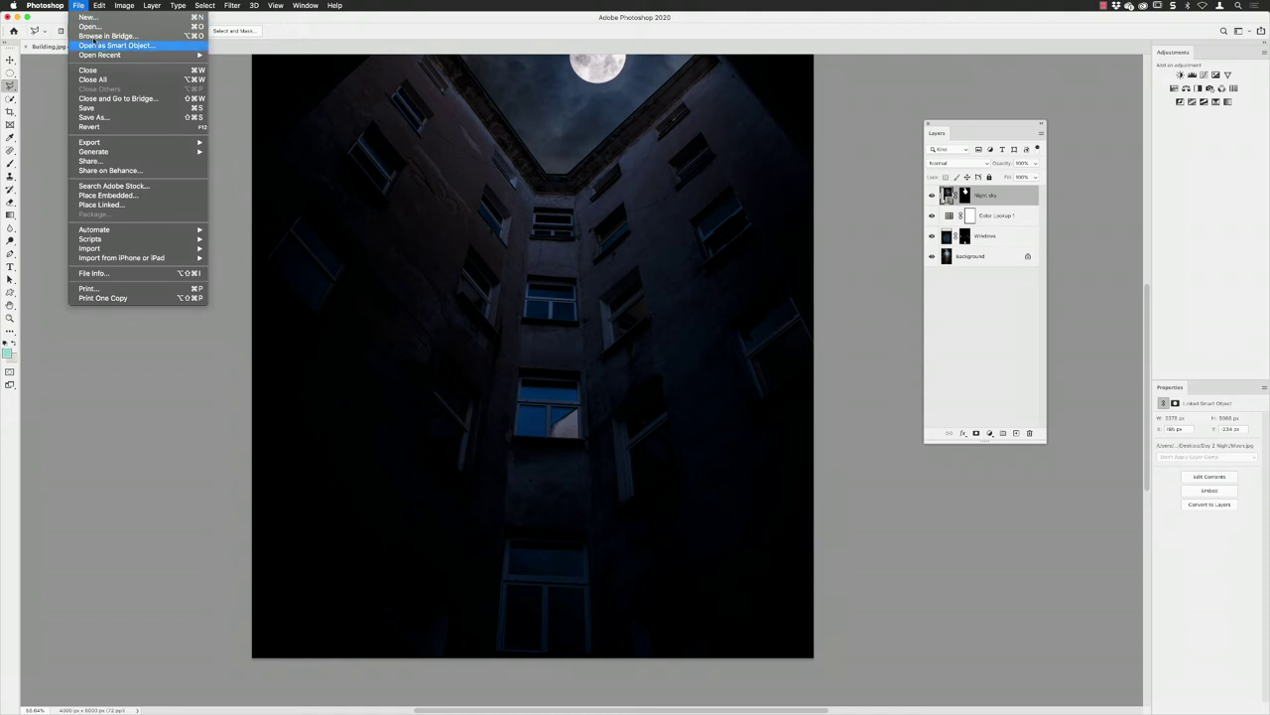
{"action": "left_click", "coordinate": [99, 205]}
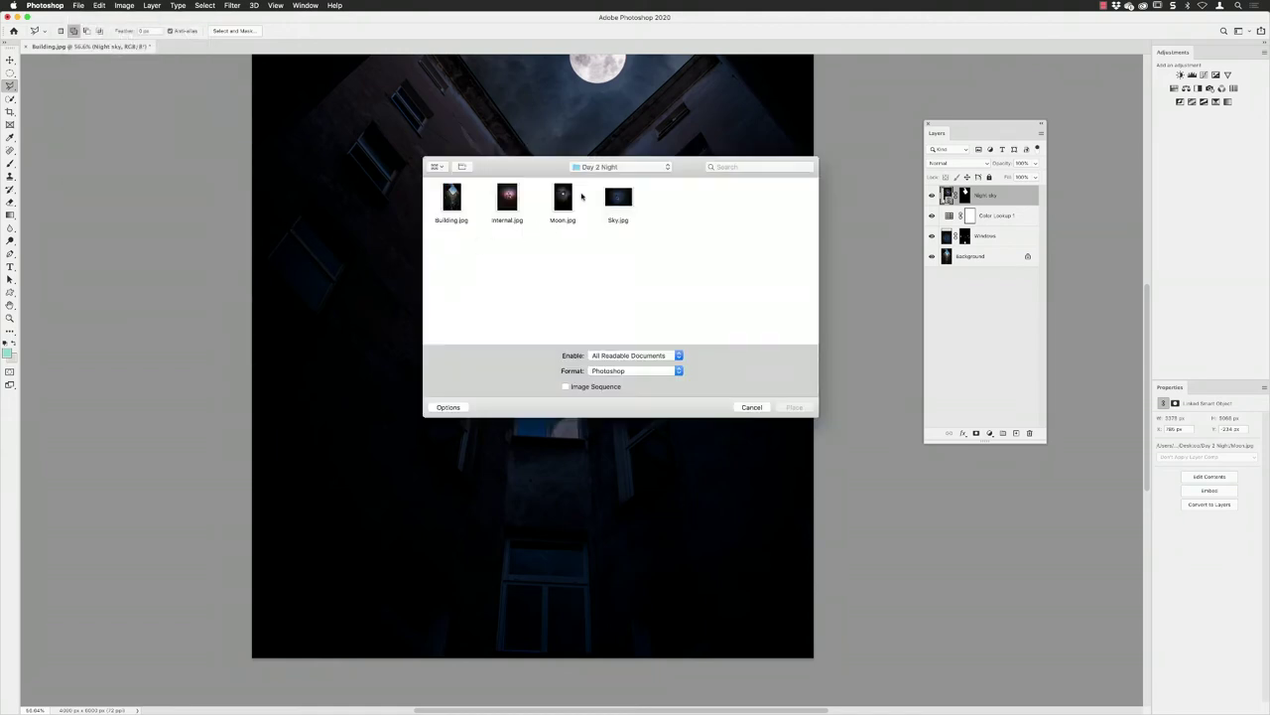
{"action": "left_click", "coordinate": [502, 199]}
{"action": "left_click", "coordinate": [784, 407]}
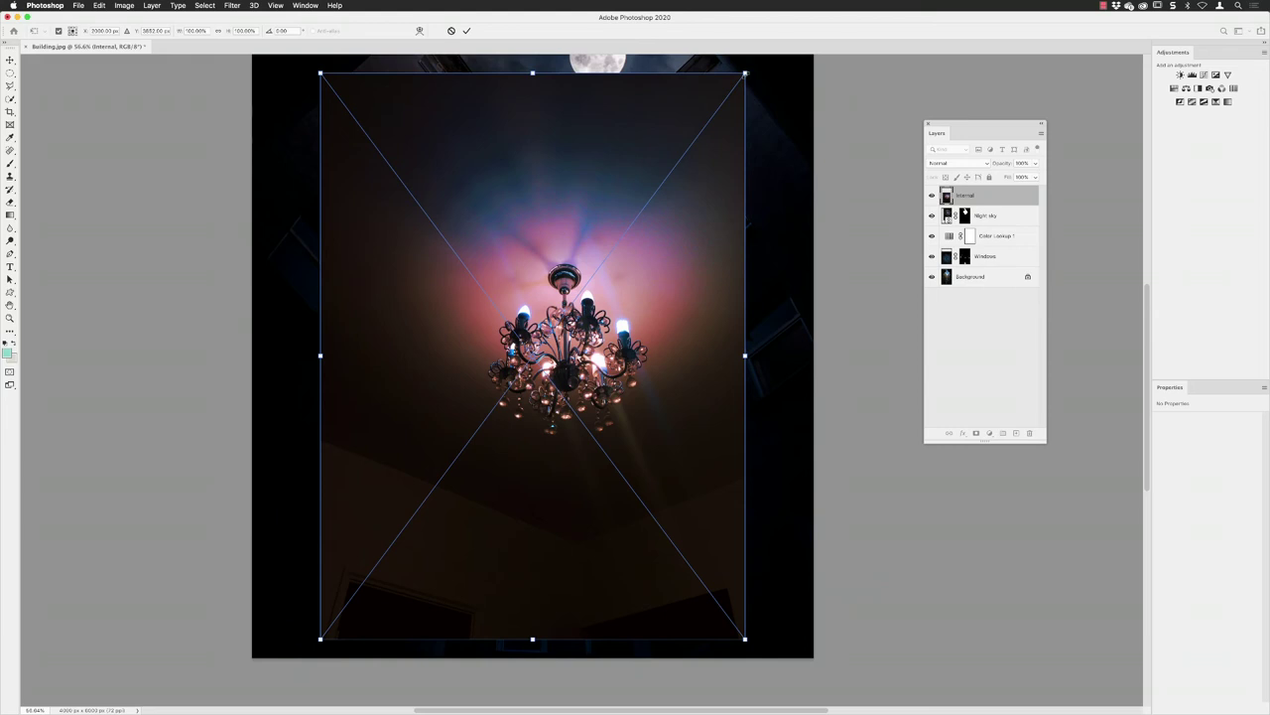
Scale the placed chandelier image to about 18% and position it so it covers the whole central window
{"action": "left_click_drag", "start_coordinate": [745, 72], "coordinate": [556, 395]}
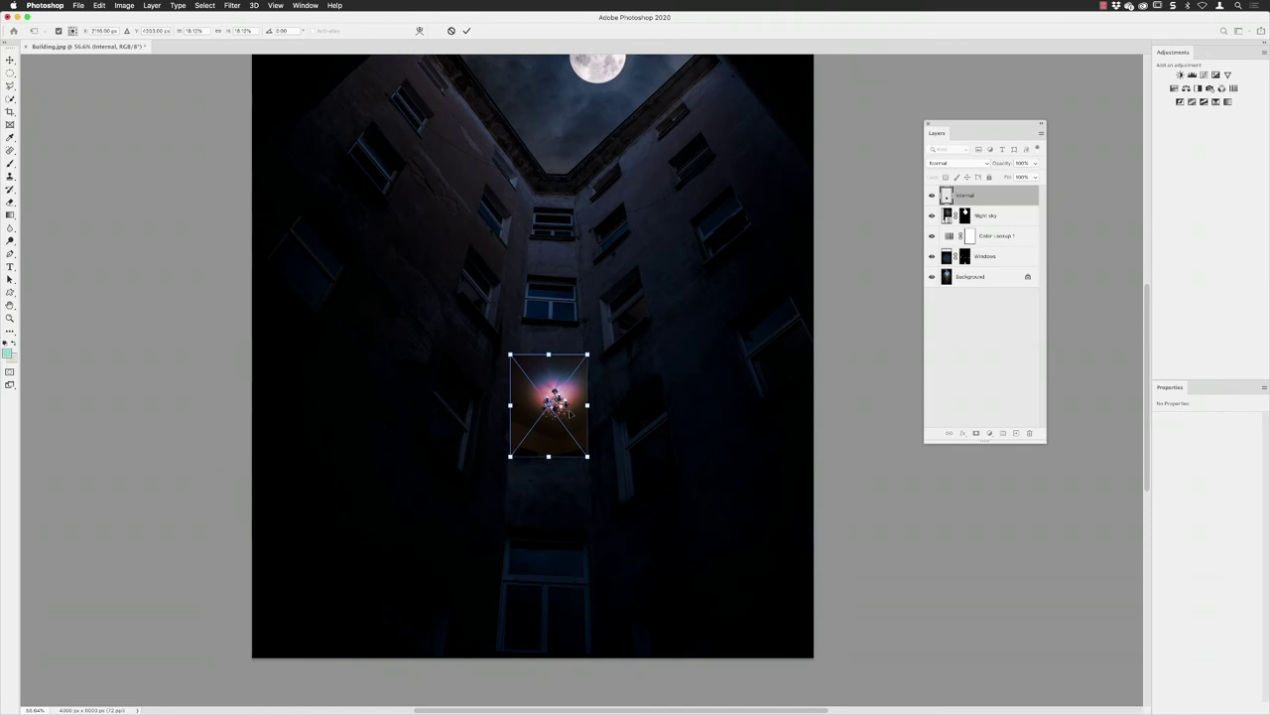
{"action": "key", "text": "Return"}
{"action": "key", "text": "l"}
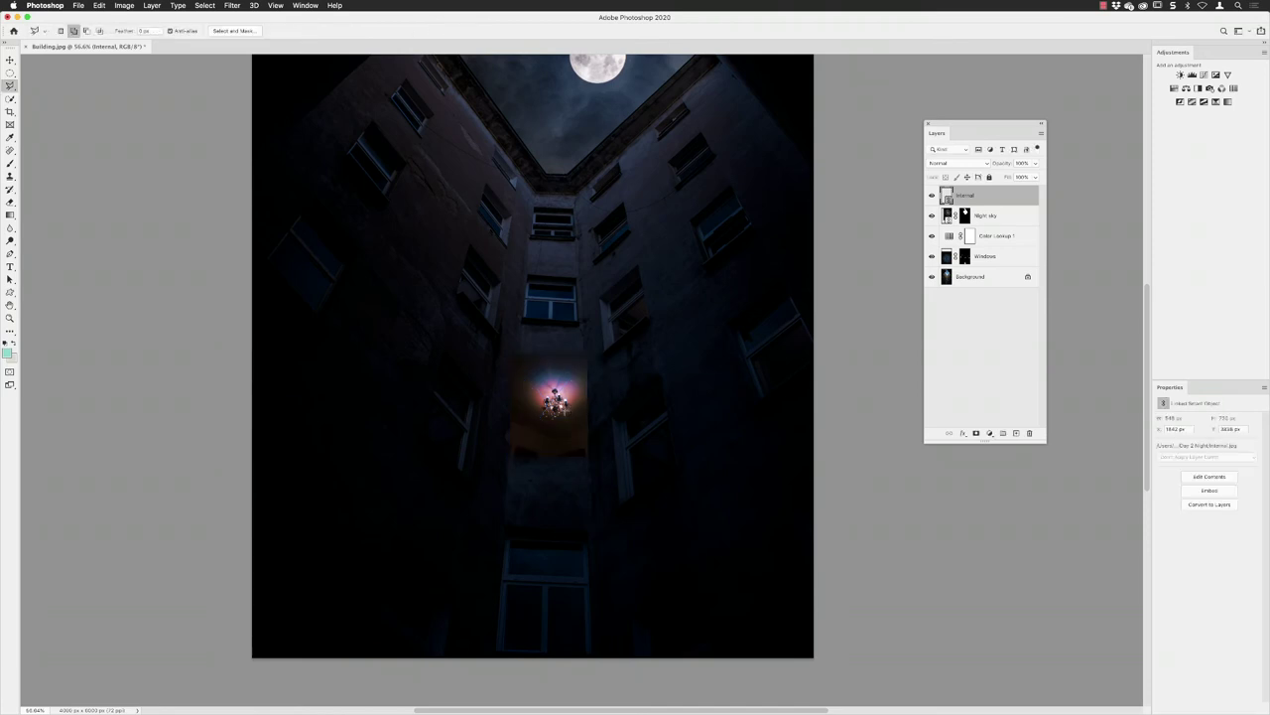
Load the saved "Internal" channel of Building.jpg as a new selection and turn it into a mask on the Internal layer
{"action": "scroll", "coordinate": [537, 416], "scroll_direction": "up", "scroll_amount": 5}
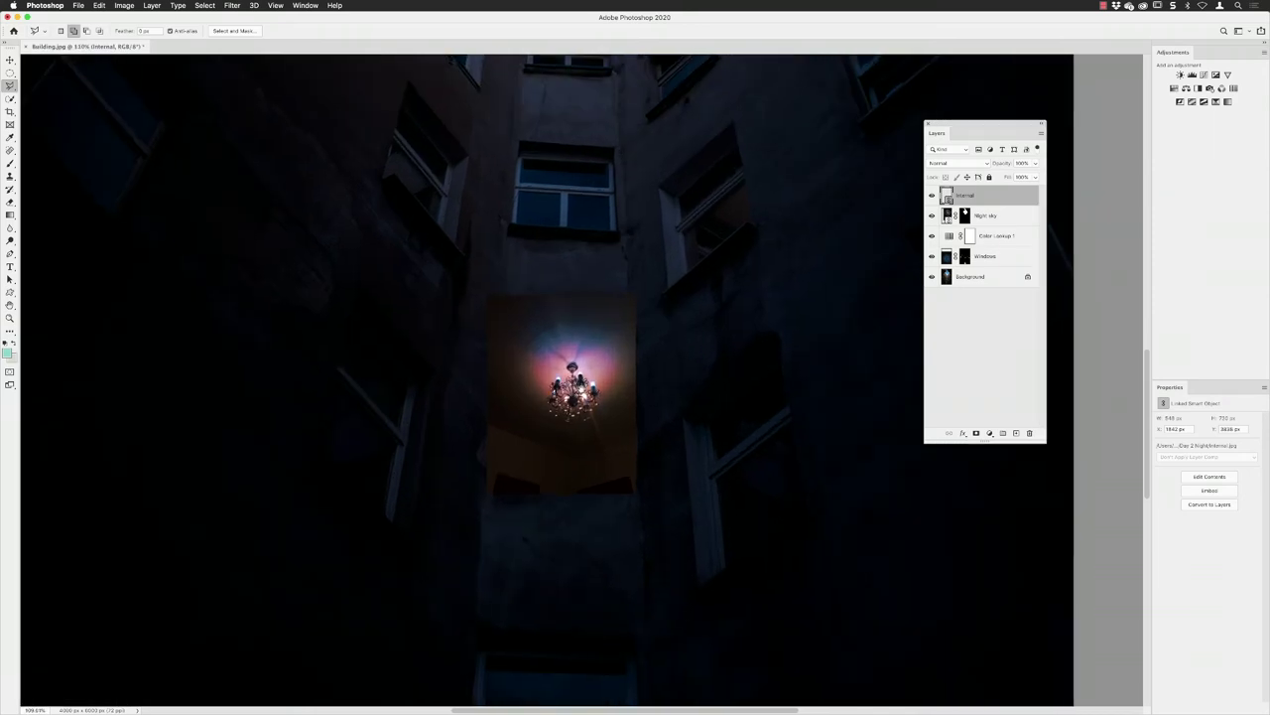
{"action": "scroll", "coordinate": [537, 415], "scroll_direction": "up", "scroll_amount": 1}
{"action": "left_click", "coordinate": [205, 5]}
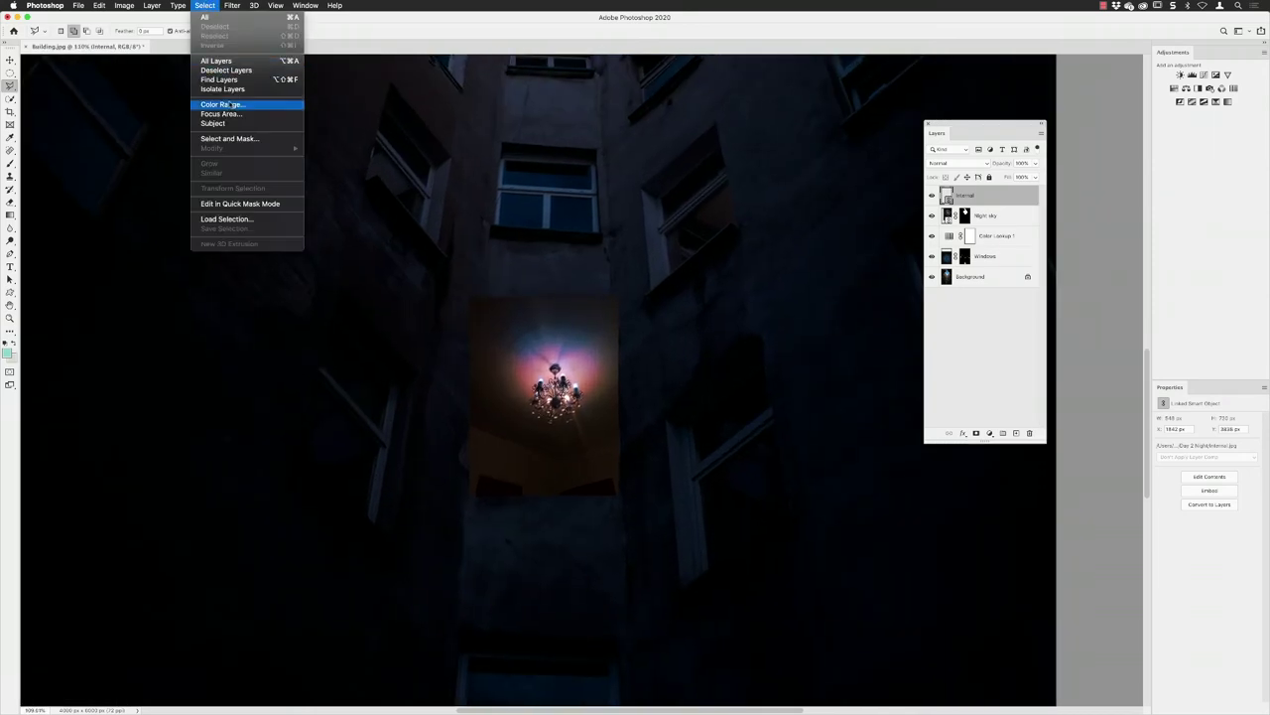
{"action": "left_click", "coordinate": [227, 218]}
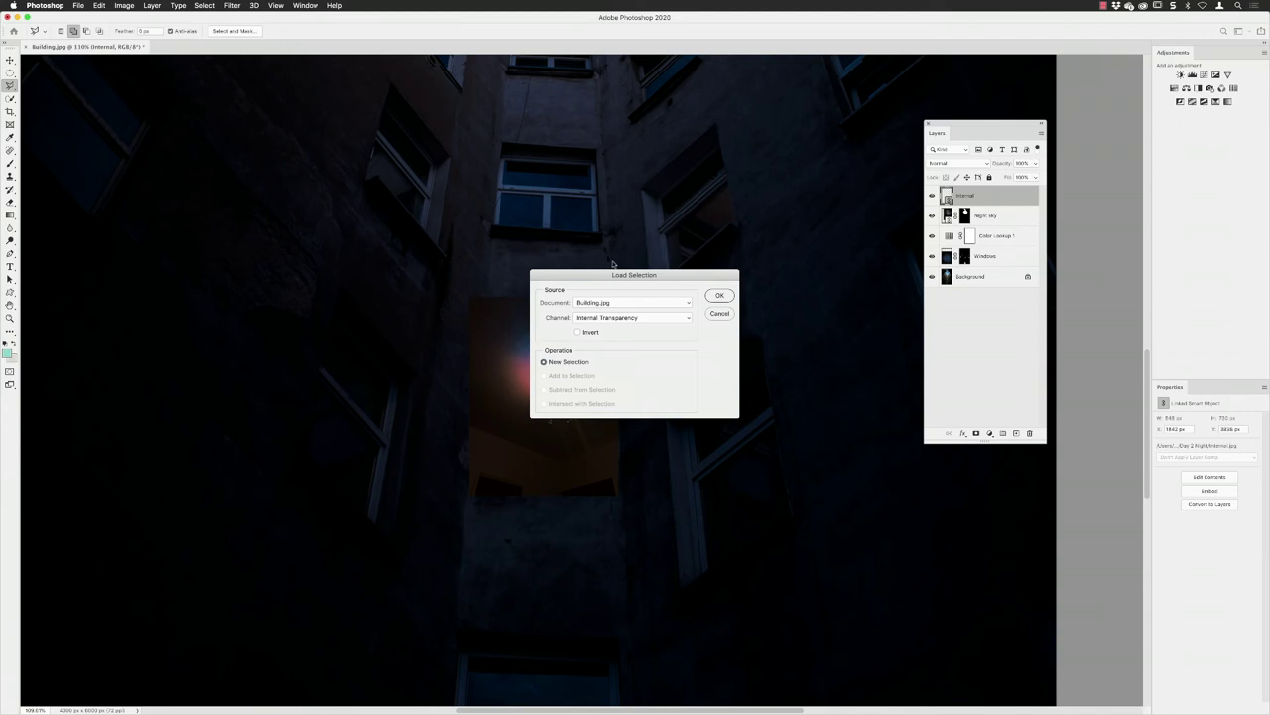
{"action": "left_click", "coordinate": [621, 316]}
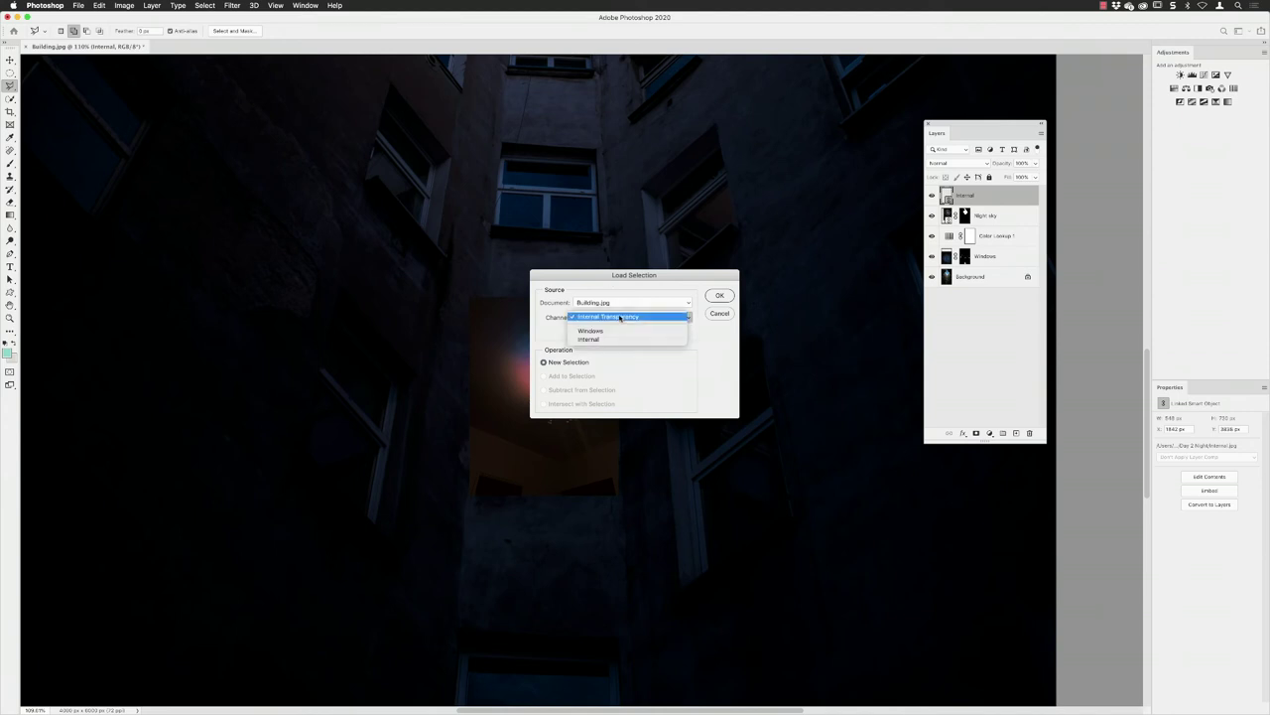
{"action": "left_click", "coordinate": [615, 342]}
{"action": "left_click", "coordinate": [720, 295]}
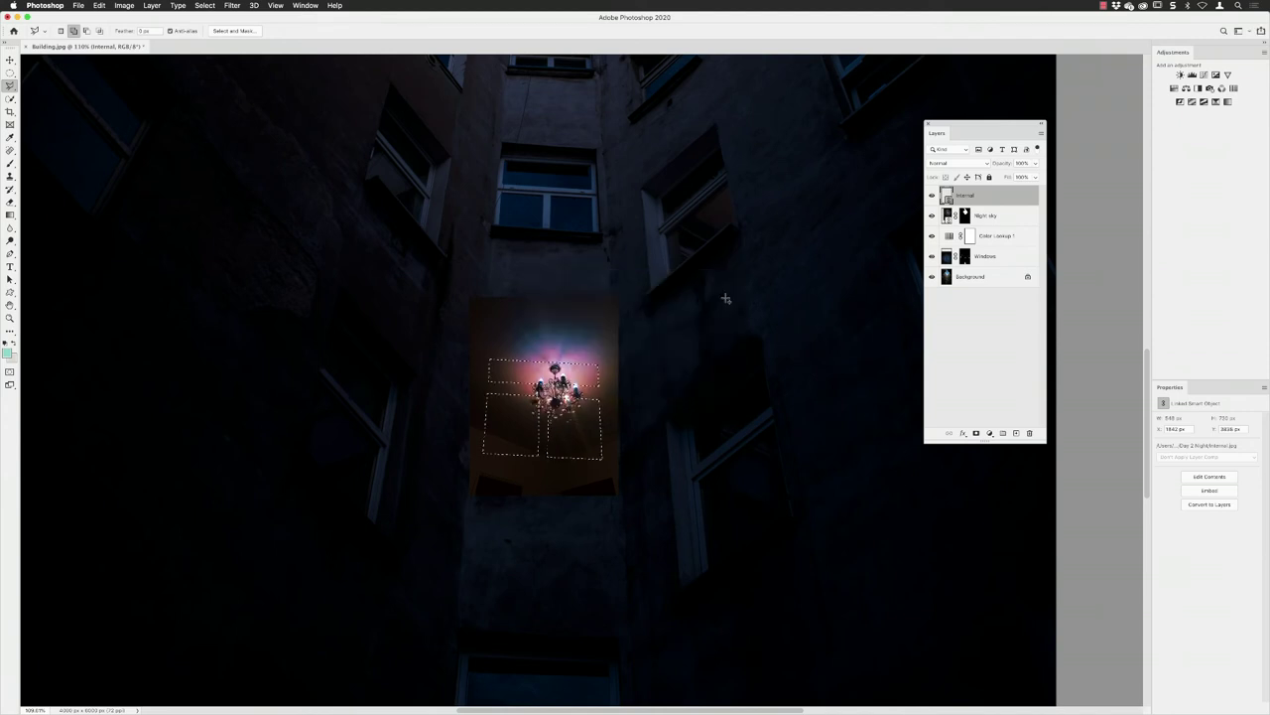
{"action": "scroll", "coordinate": [612, 399], "scroll_direction": "up", "scroll_amount": 1}
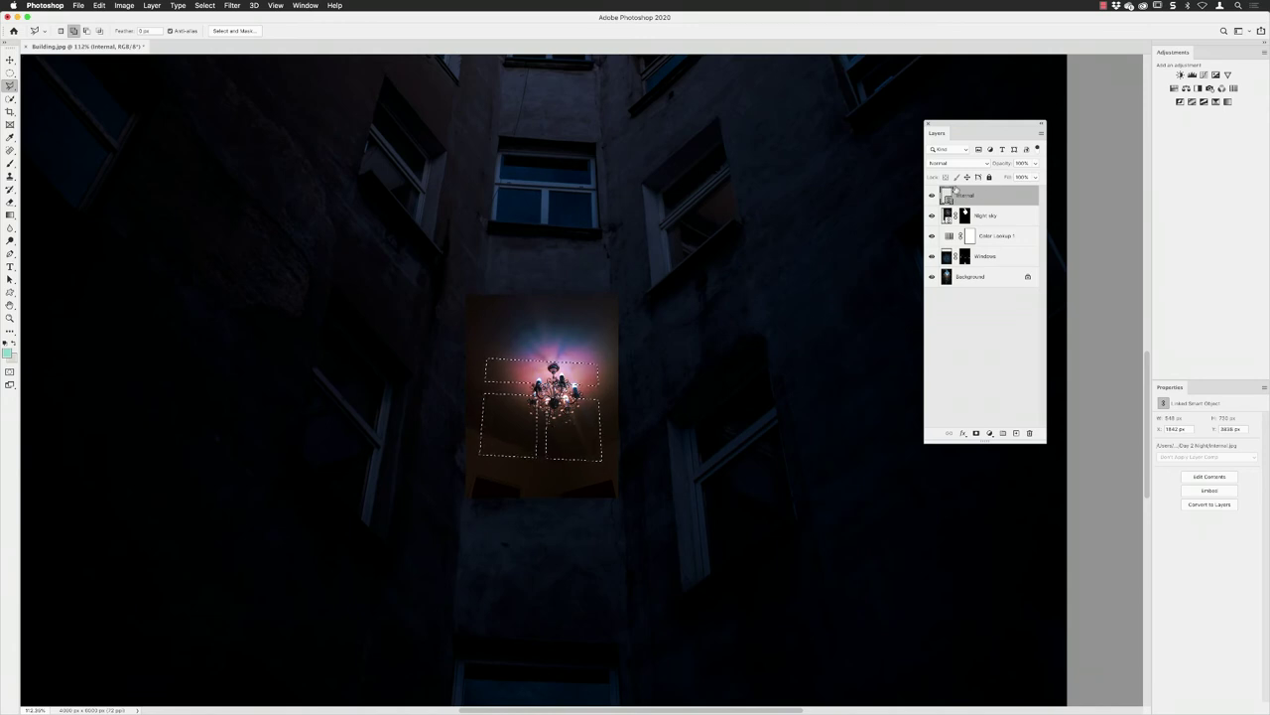
{"action": "left_click", "coordinate": [976, 433]}
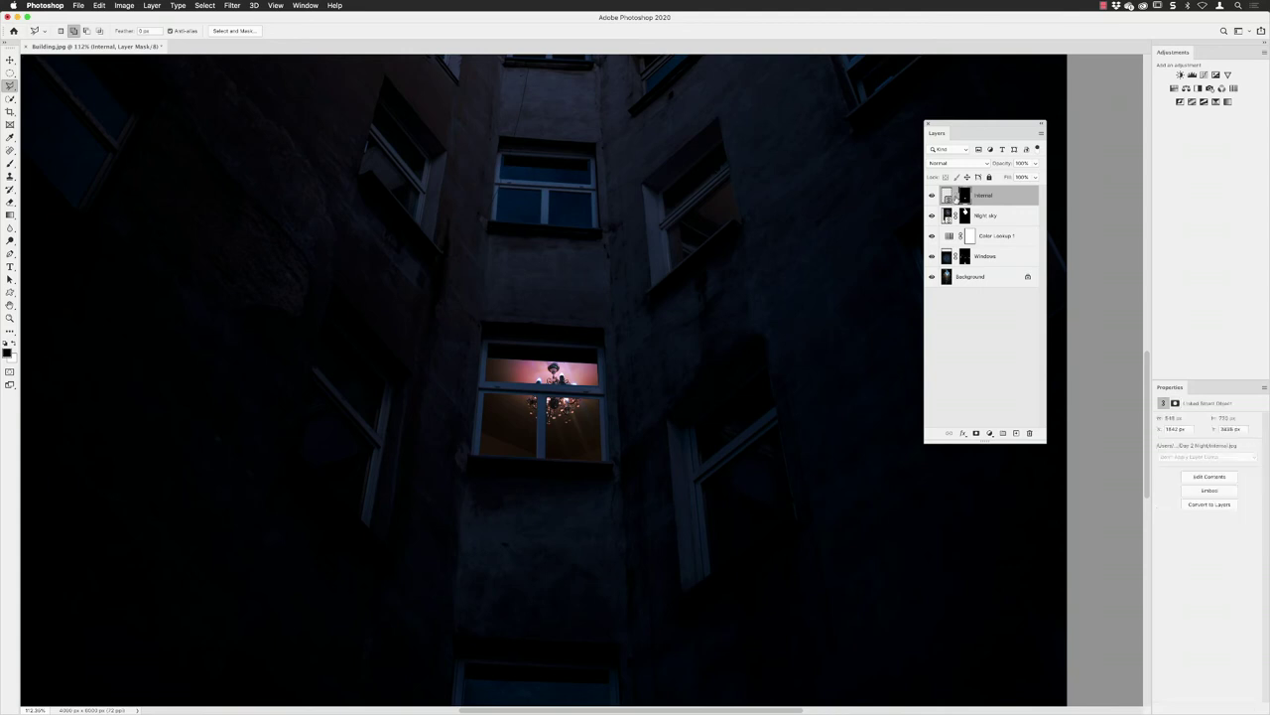
Unlink the Internal layer's image from its mask and move the chandelier lower and slightly left behind the window panes
{"action": "left_click", "coordinate": [948, 197]}
{"action": "left_click", "coordinate": [9, 60]}
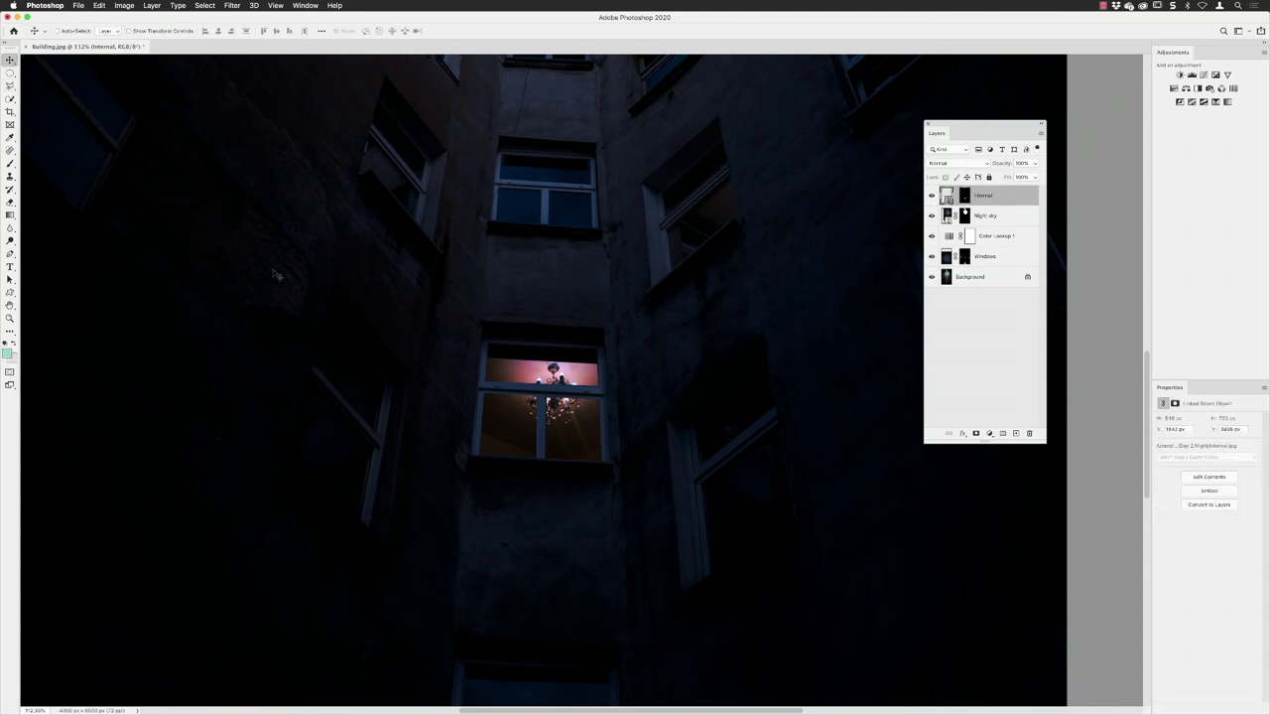
{"action": "mouse_move", "coordinate": [559, 426]}
{"action": "left_mouse_down"}
{"action": "mouse_move", "coordinate": [528, 437]}
{"action": "mouse_move", "coordinate": [557, 437]}
{"action": "mouse_move", "coordinate": [530, 444]}
{"action": "mouse_move", "coordinate": [552, 447]}
{"action": "left_mouse_up"}
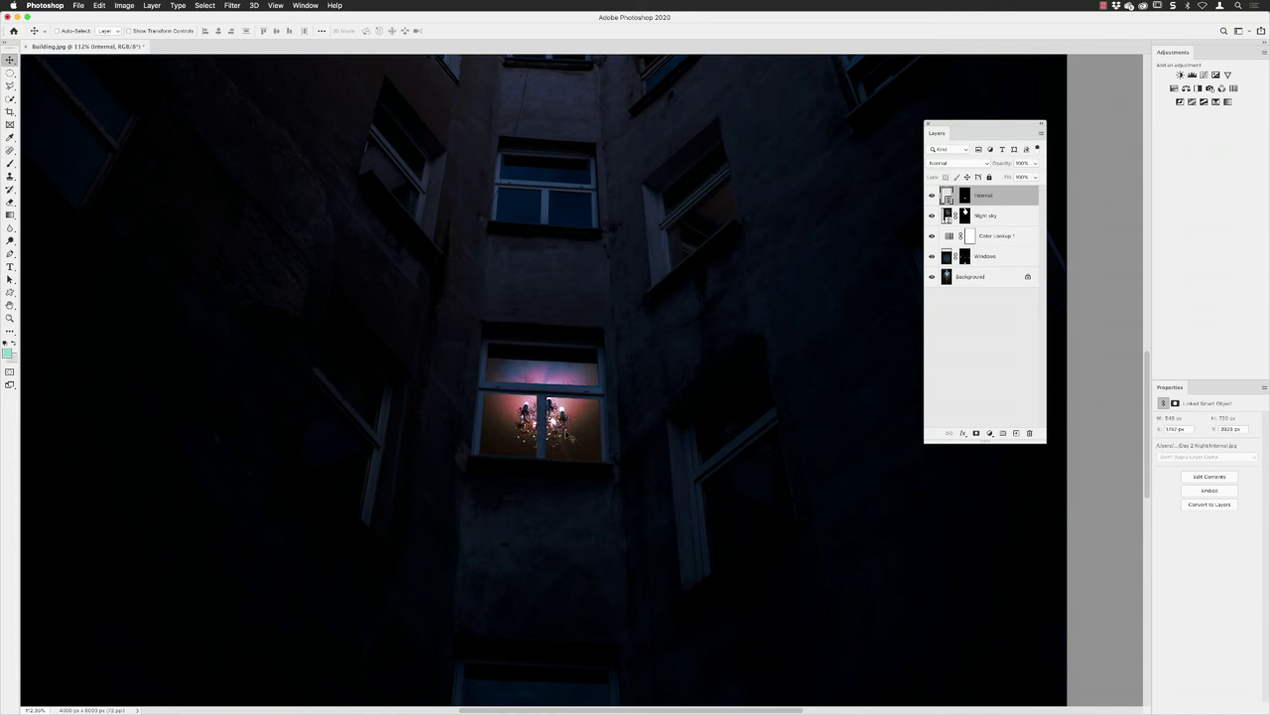
Scale the chandelier image to about 16% with Free Transform and place the chandelier in the central window's lower panes
{"action": "left_click", "coordinate": [99, 5]}
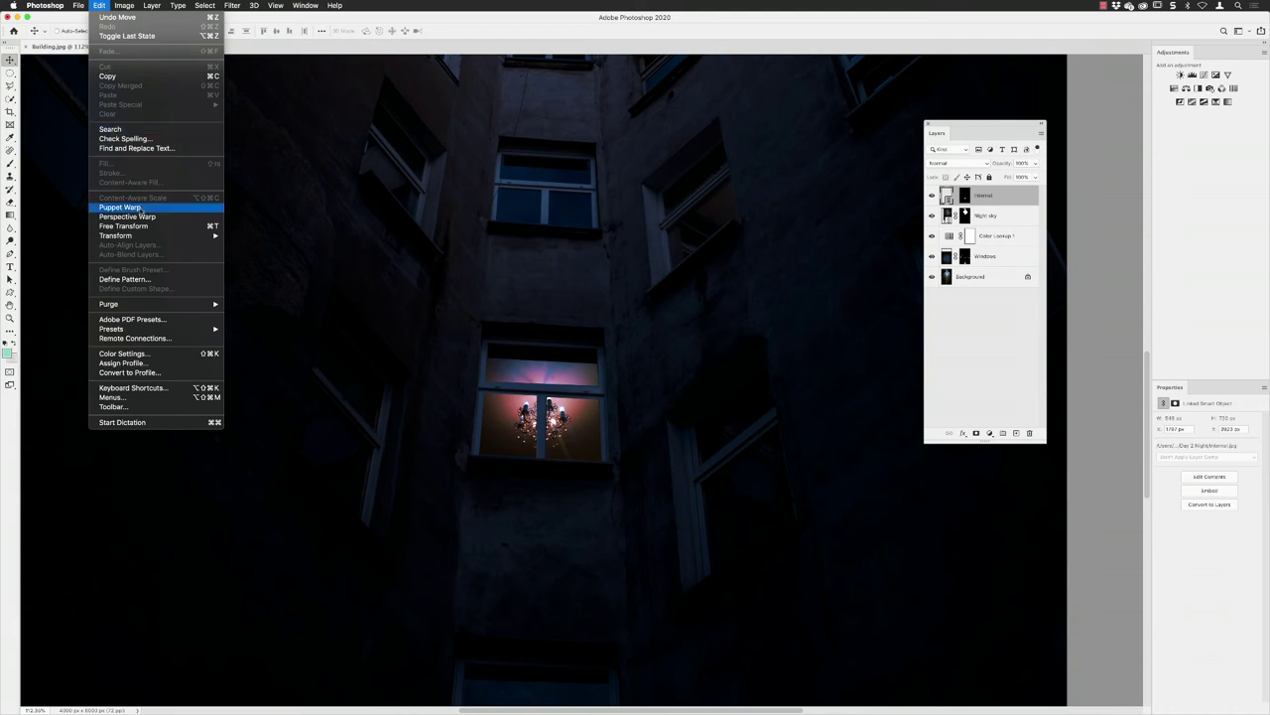
{"action": "left_click", "coordinate": [161, 230]}
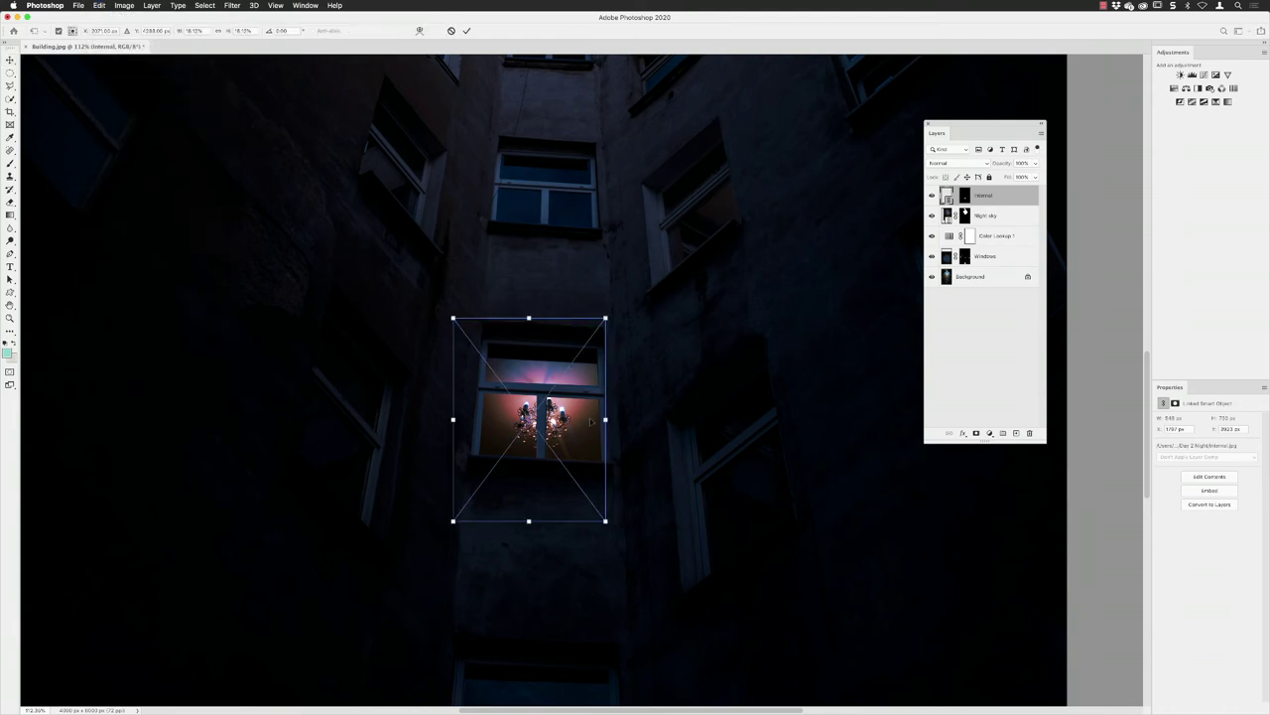
{"action": "left_click_drag", "start_coordinate": [454, 318], "coordinate": [469, 341]}
{"action": "left_click_drag", "start_coordinate": [589, 429], "coordinate": [587, 413]}
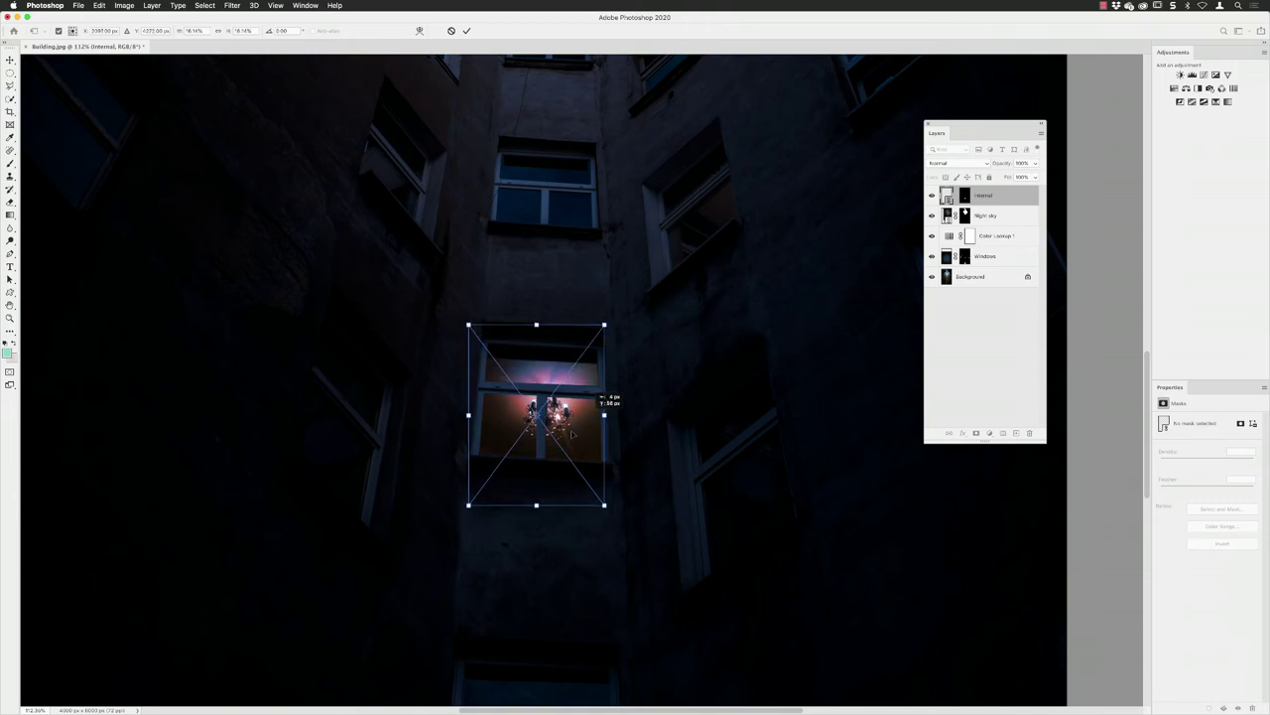
{"action": "left_click_drag", "start_coordinate": [469, 506], "coordinate": [469, 504]}
{"action": "left_click_drag", "start_coordinate": [586, 391], "coordinate": [573, 431]}
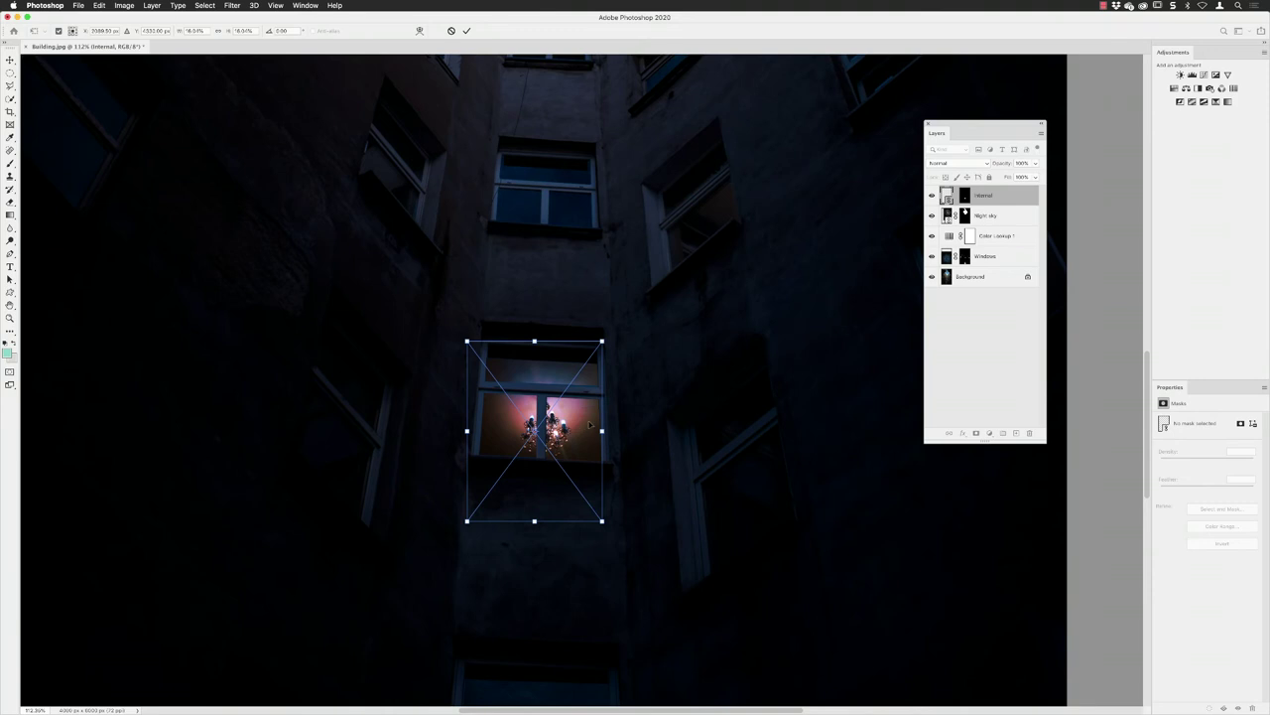
{"action": "left_click", "coordinate": [469, 30]}
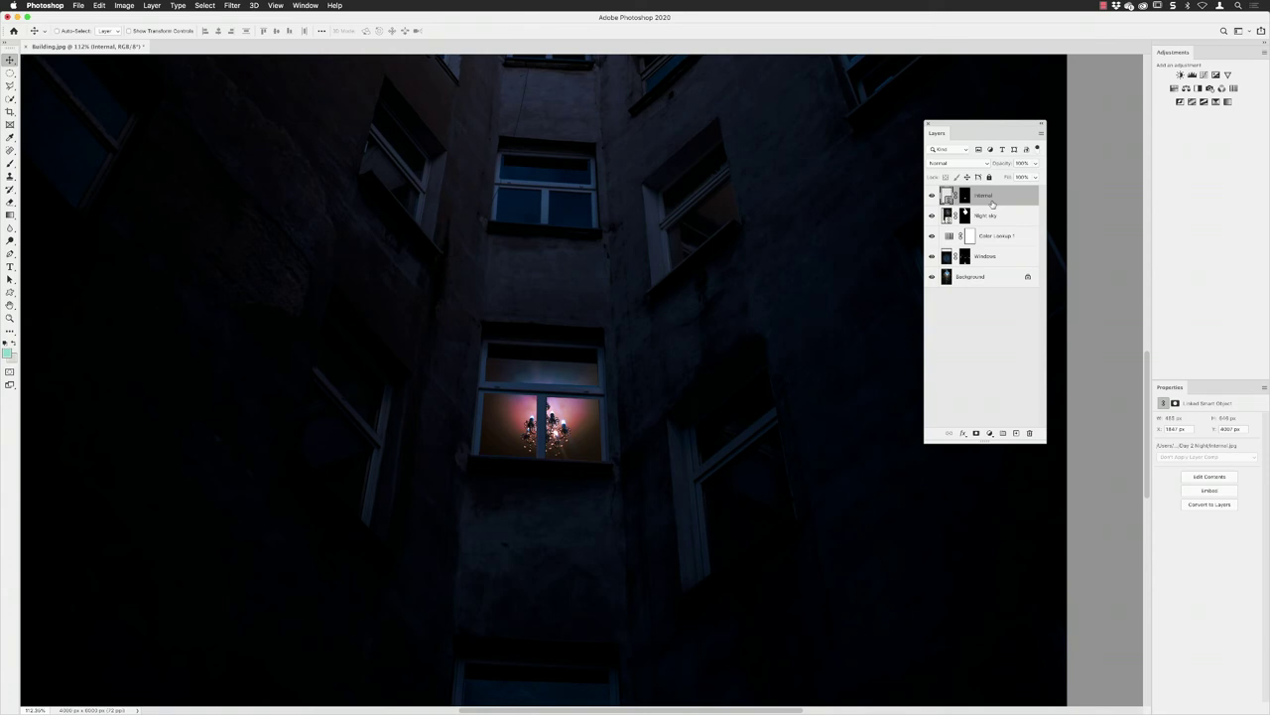
Stamp all visible layers into a new top layer named "Wall glow" and convert it to a smart object
{"action": "key", "text": "Left"}
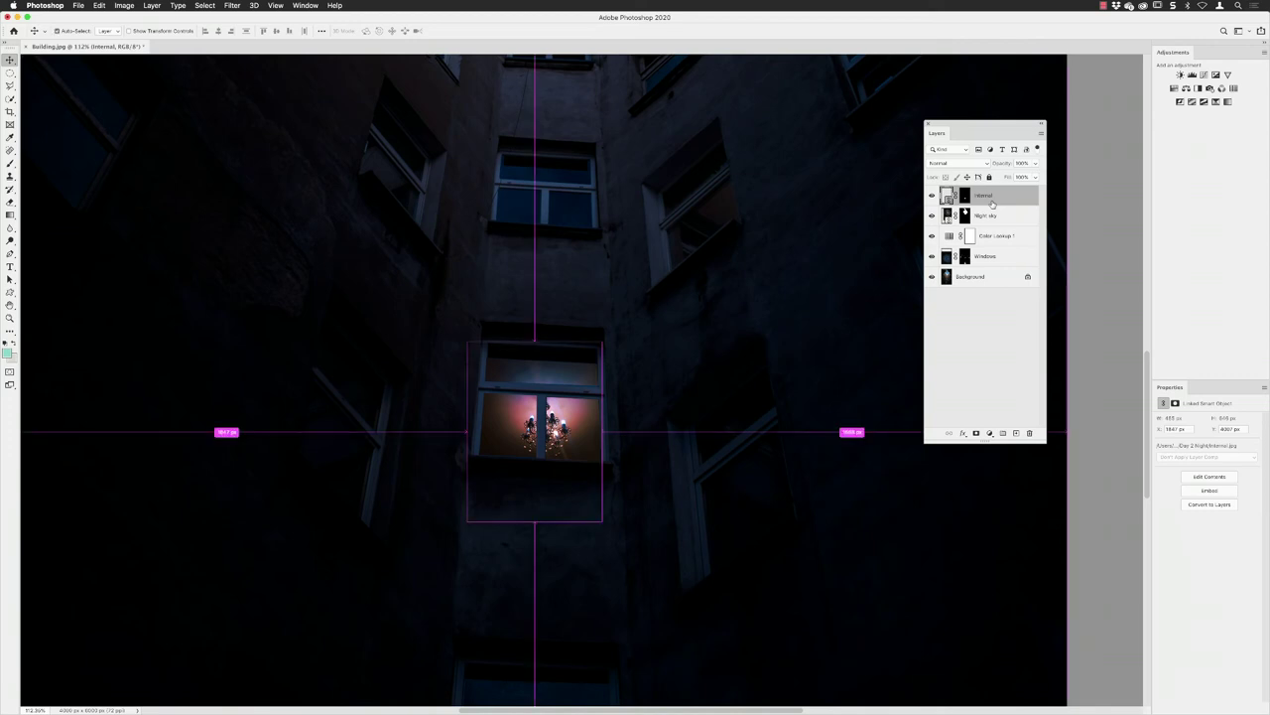
{"action": "key", "text": "super+alt+shift+e"}
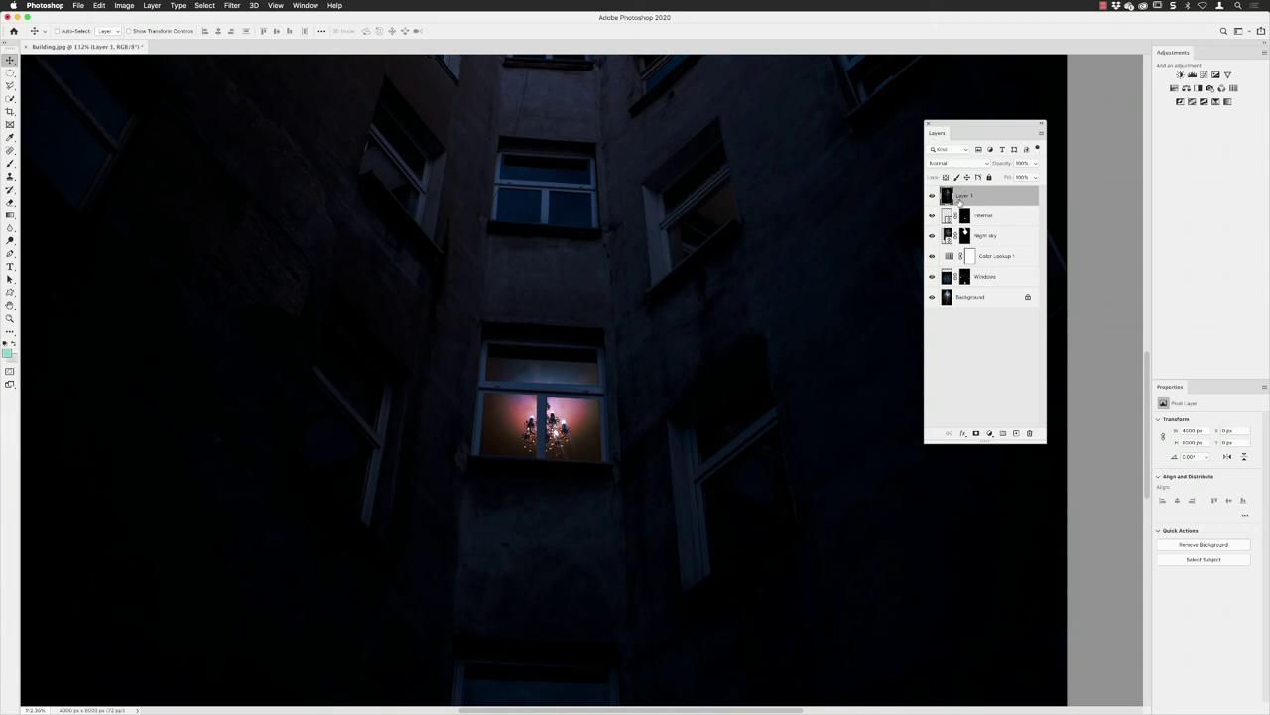
{"action": "double_click", "coordinate": [964, 196]}
{"action": "type", "text": "Wall glow"}
{"action": "key", "text": "Return"}
{"action": "right_click", "coordinate": [969, 194]}
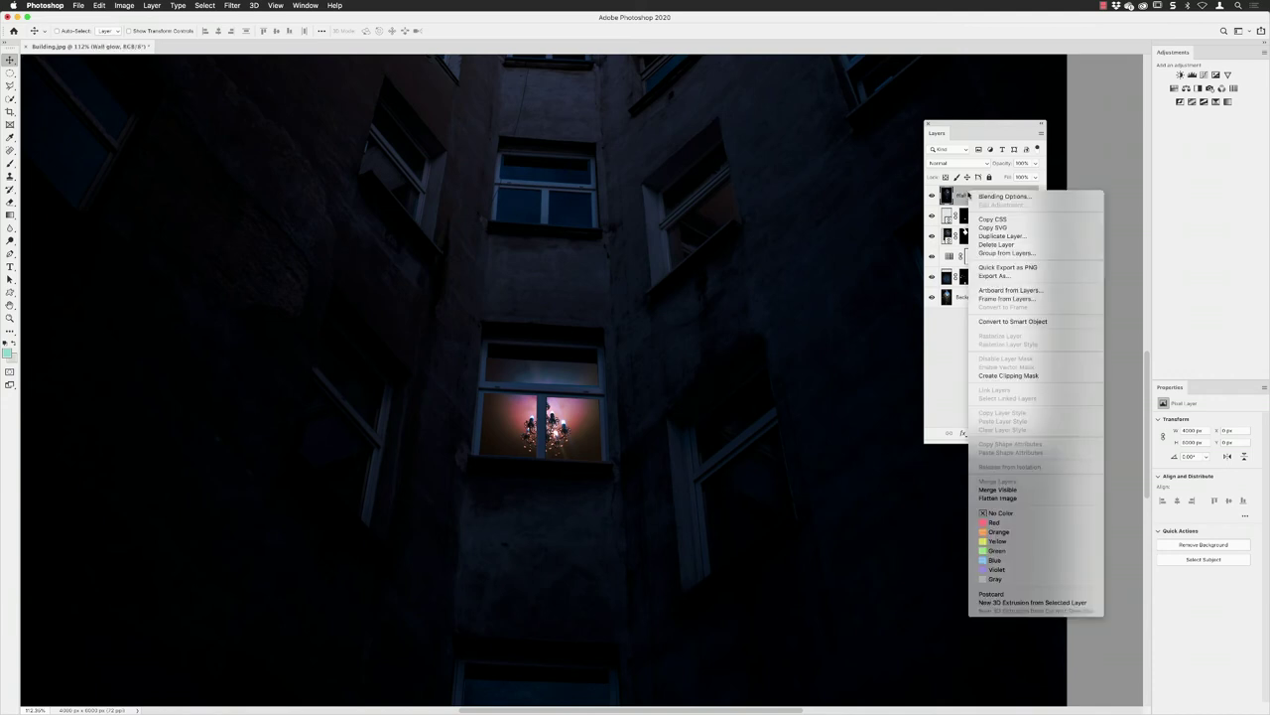
{"action": "left_click", "coordinate": [993, 320]}
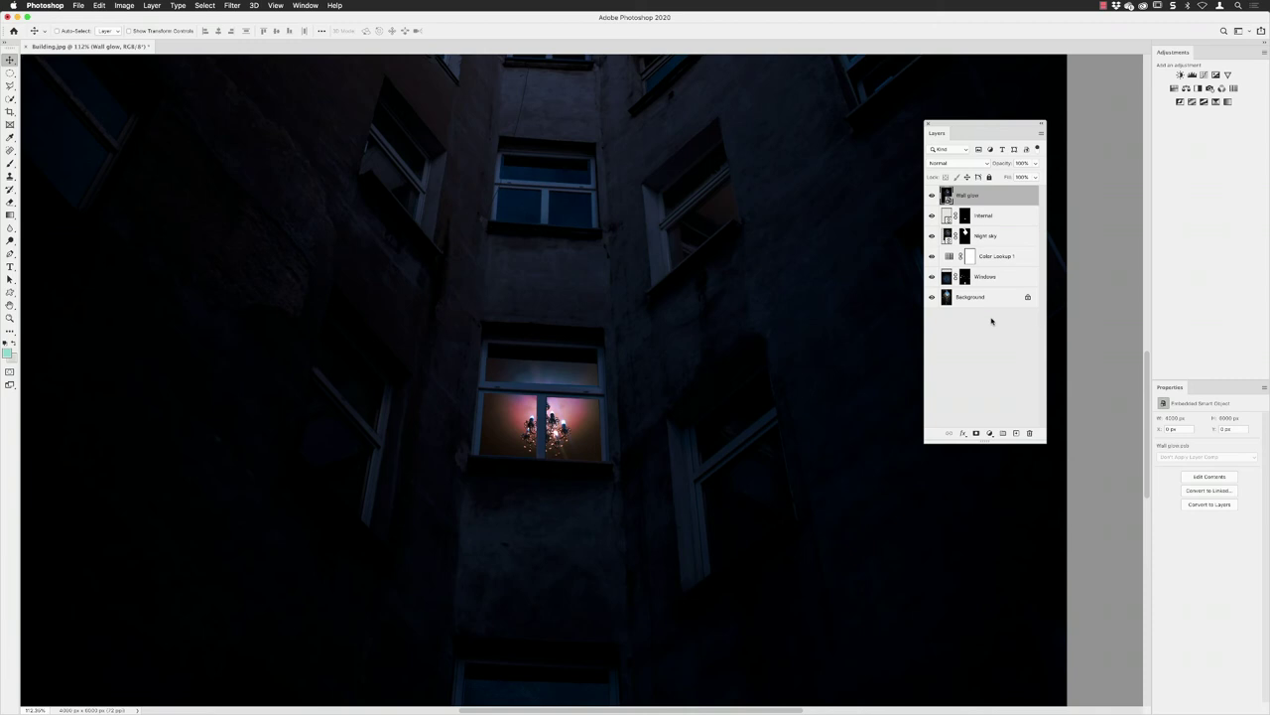
Start the Lighting Effects filter on the Wall glow layer and reshape its spot light into a medium-sized circle
{"action": "scroll", "coordinate": [550, 398], "scroll_direction": "down", "scroll_amount": 5}
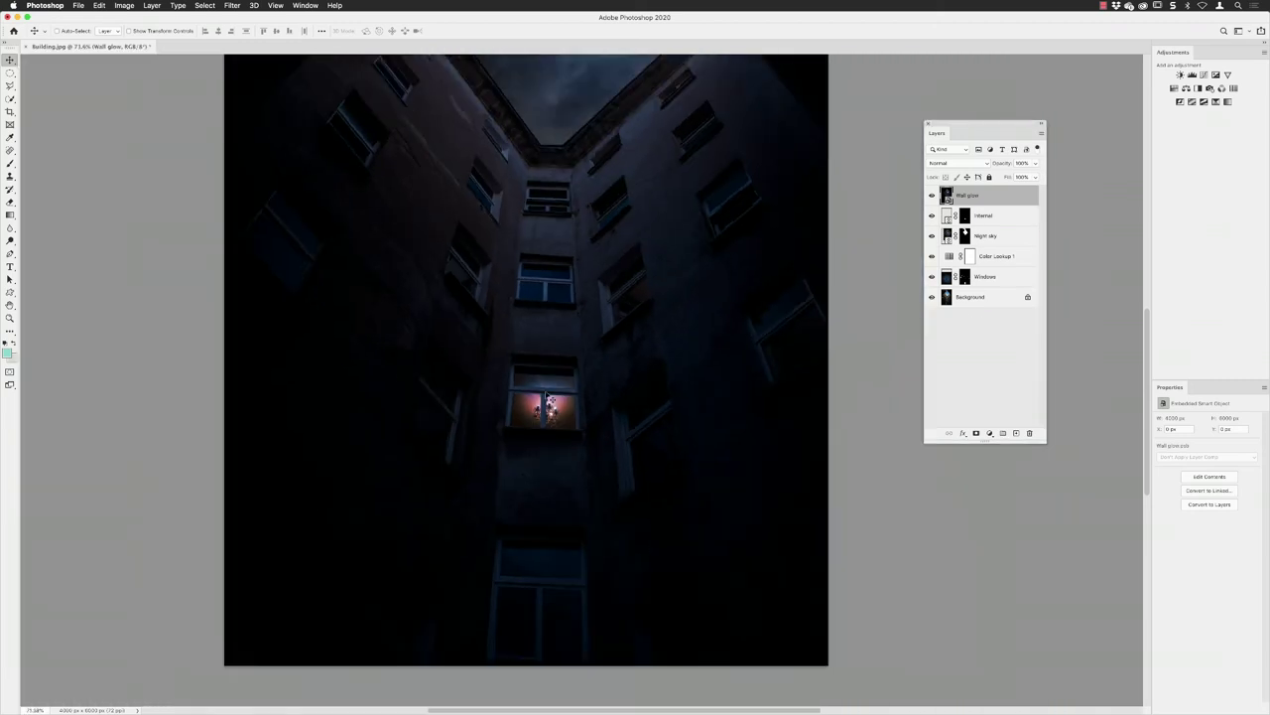
{"action": "scroll", "coordinate": [572, 388], "scroll_direction": "down", "scroll_amount": 3}
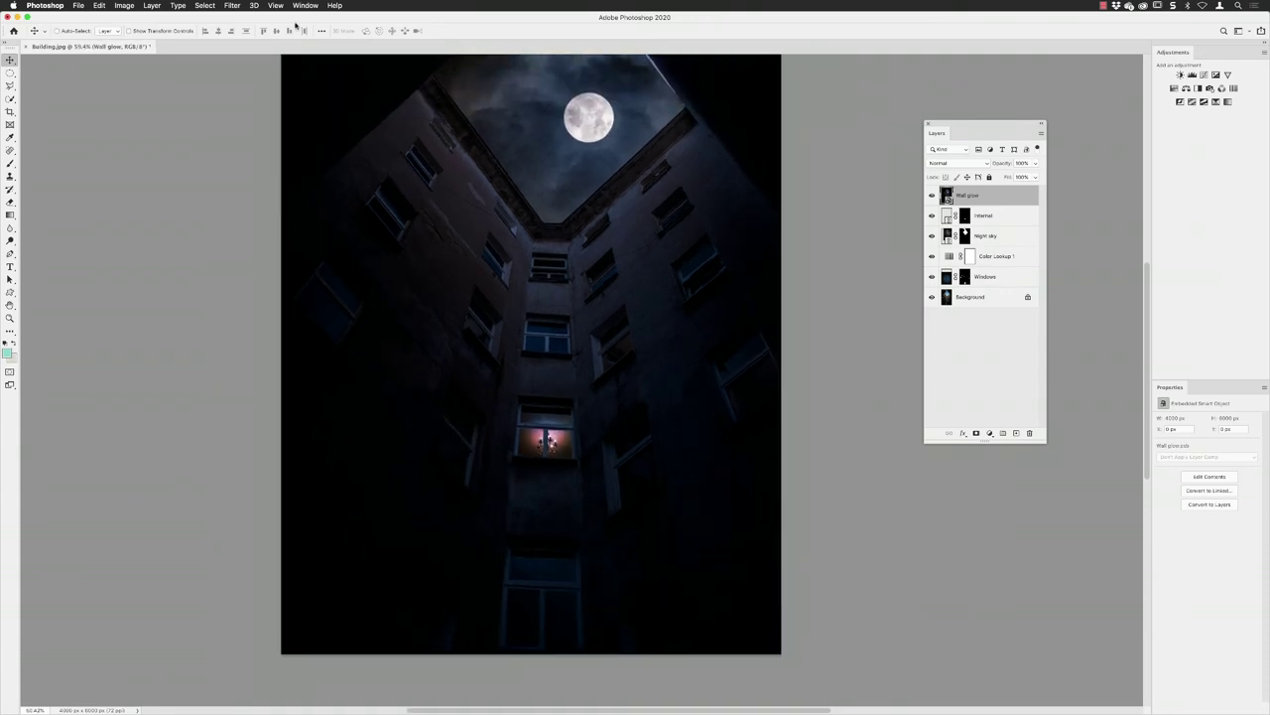
{"action": "left_click", "coordinate": [233, 5]}
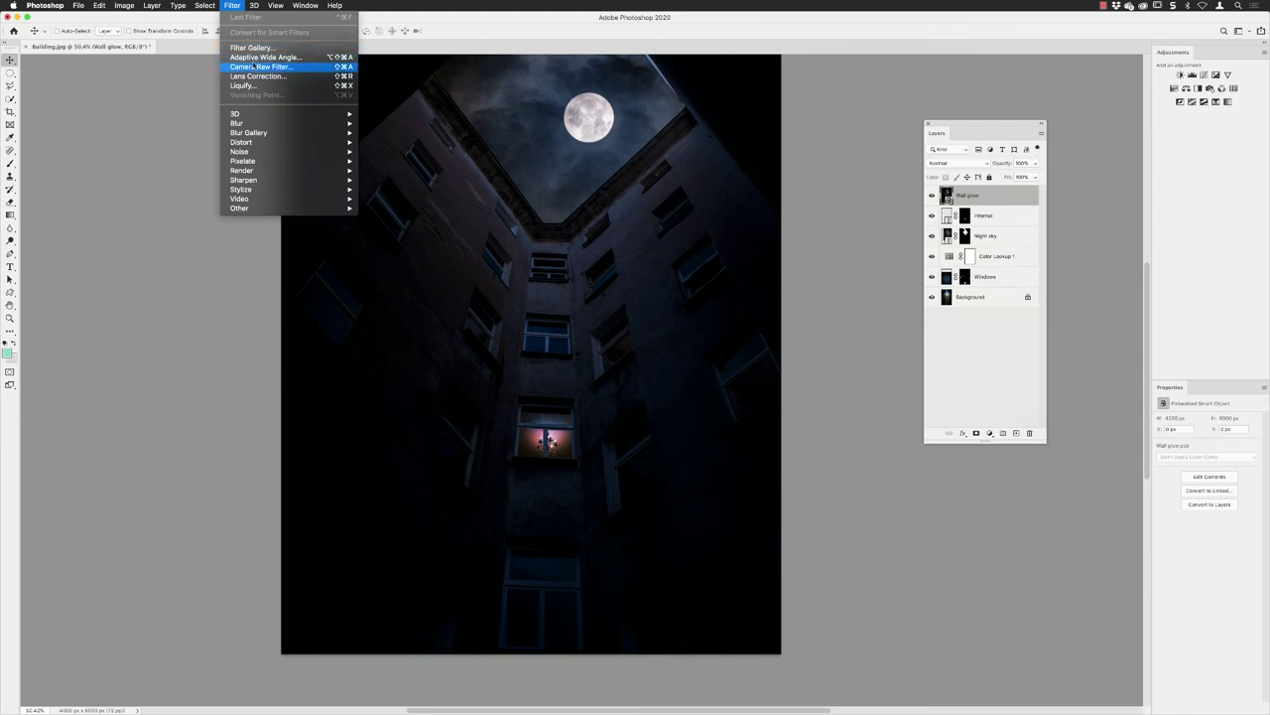
{"action": "mouse_move", "coordinate": [276, 171]}
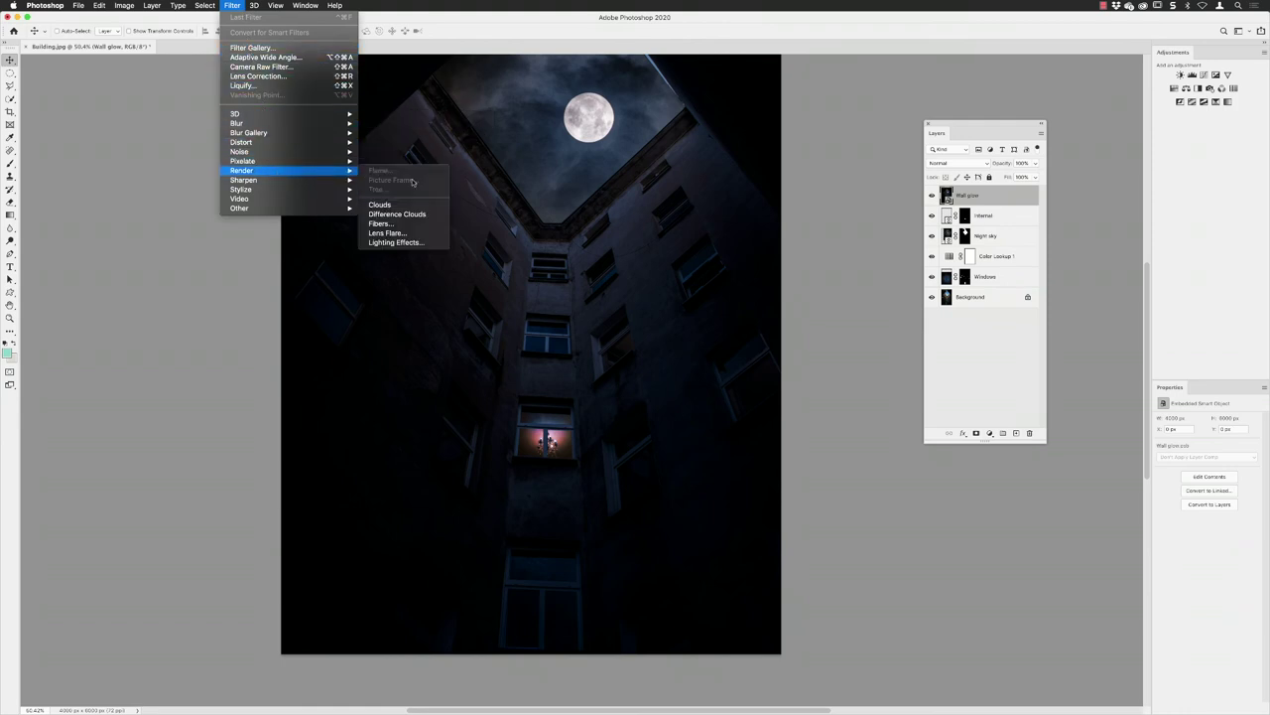
{"action": "left_click", "coordinate": [421, 243]}
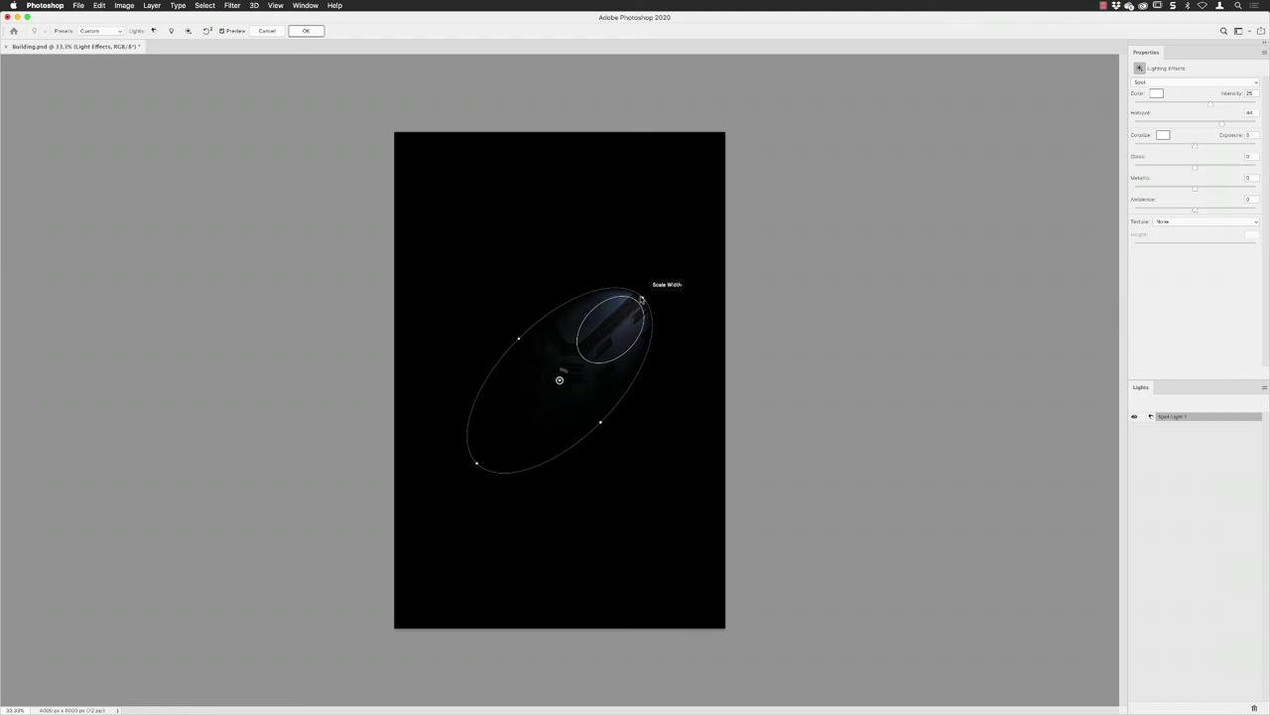
{"action": "left_click_drag", "start_coordinate": [645, 303], "coordinate": [612, 360]}
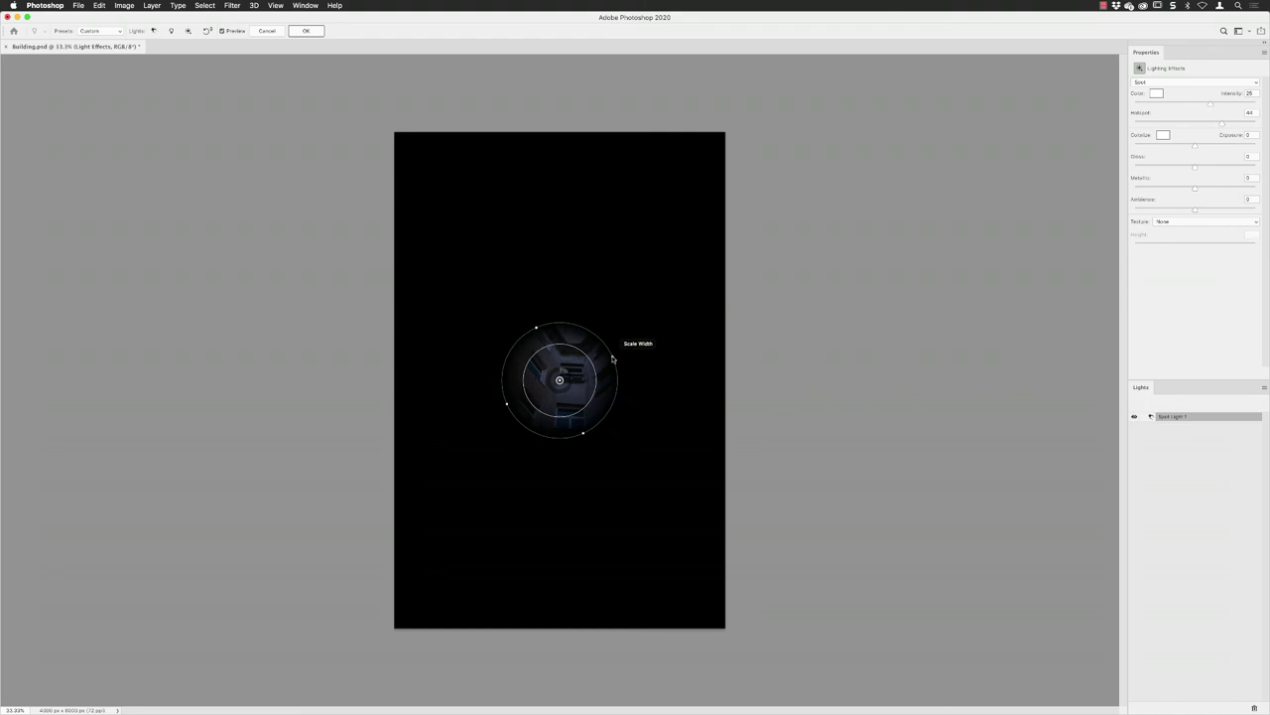
{"action": "left_click_drag", "start_coordinate": [582, 434], "coordinate": [587, 452]}
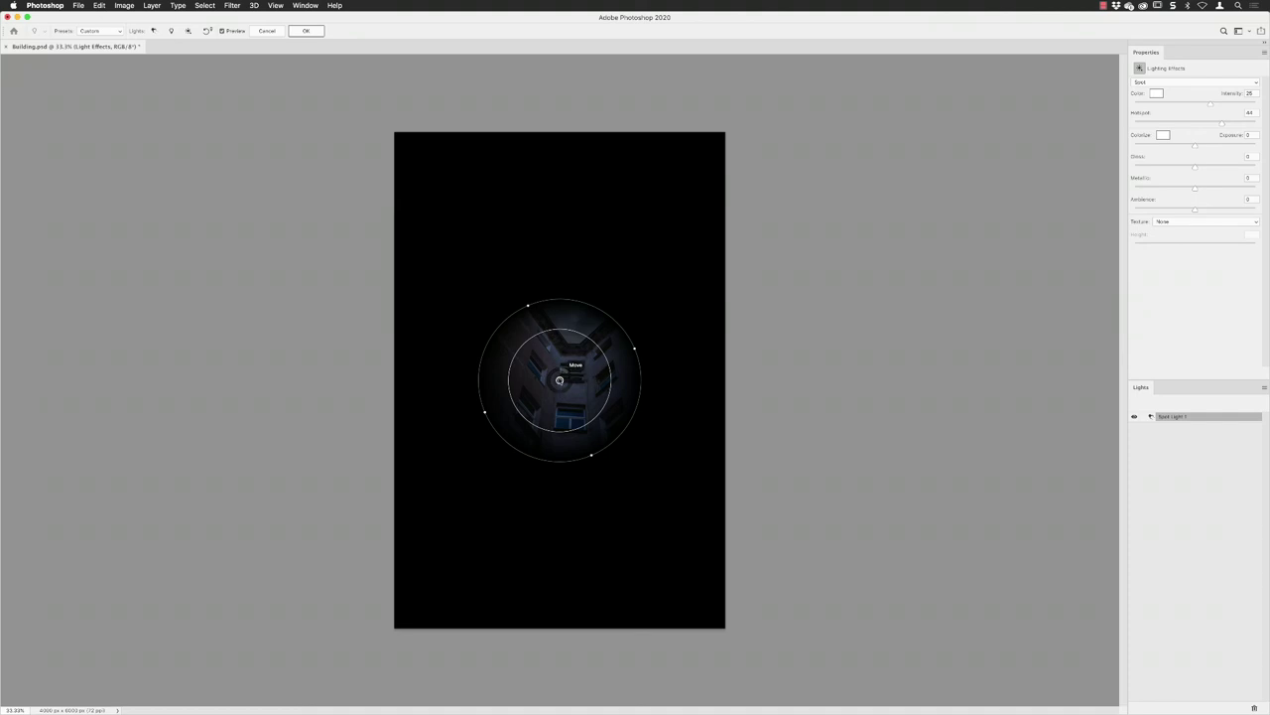
Move the spot light down the building and centre it on the chandelier in the lit central window
{"action": "left_click_drag", "start_coordinate": [560, 380], "coordinate": [569, 484]}
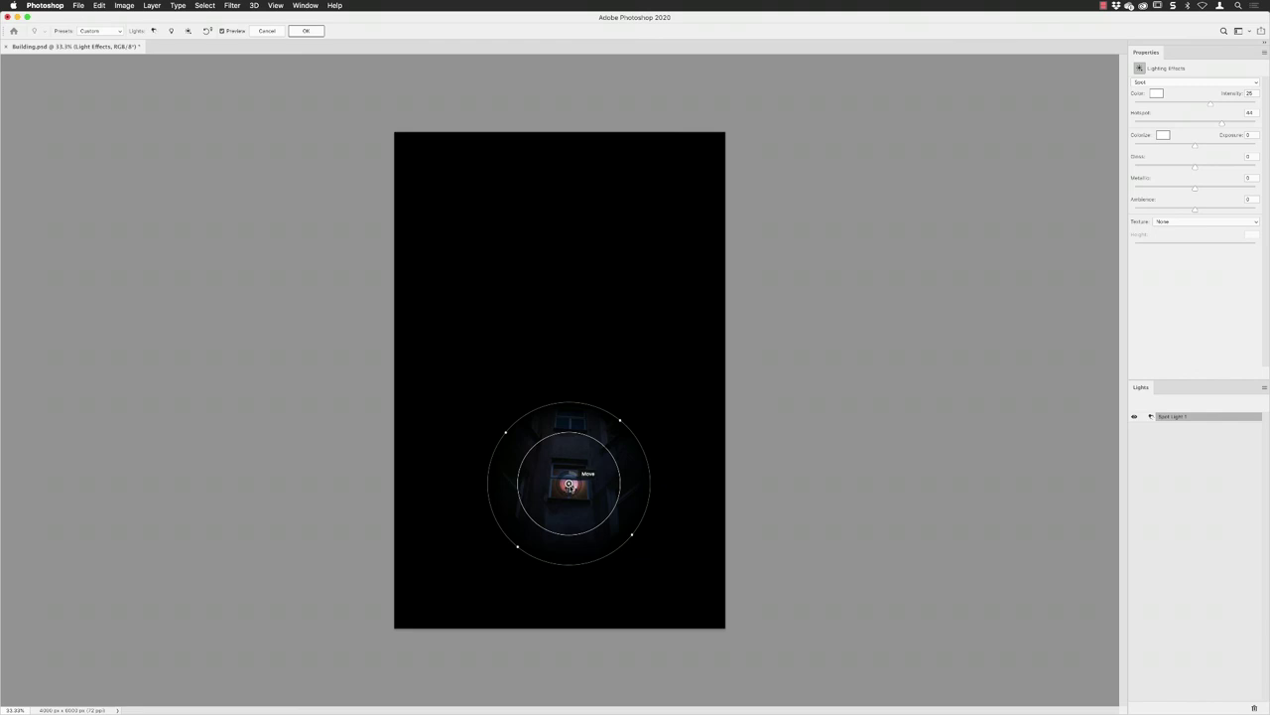
{"action": "key", "text": "super+plus"}
{"action": "key", "text": "super+plus"}
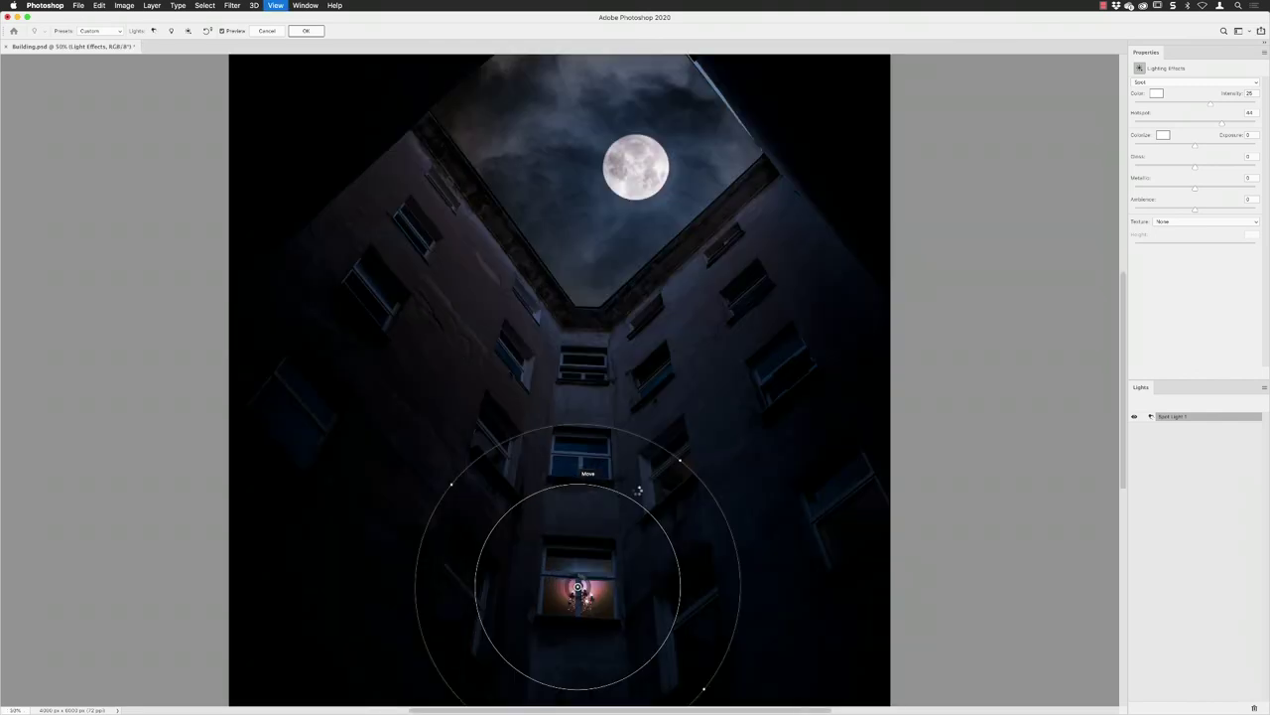
{"action": "left_click_drag", "start_coordinate": [652, 378], "coordinate": [663, 400]}
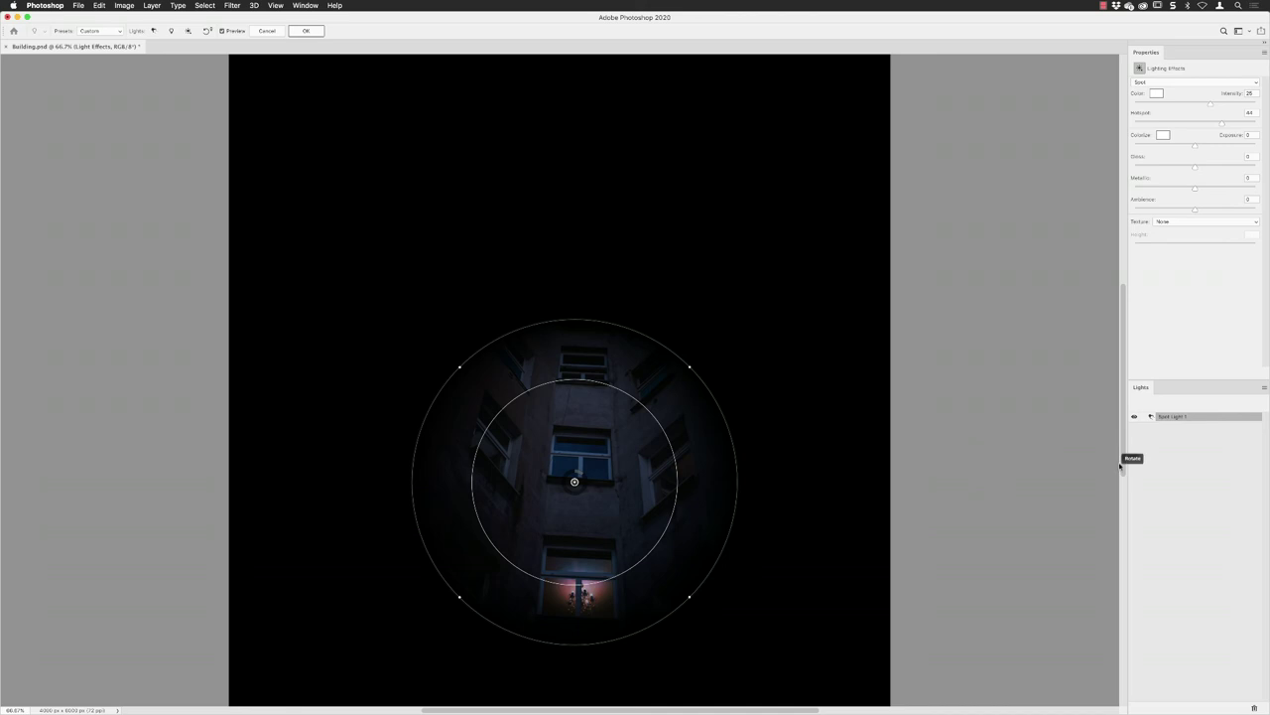
{"action": "scroll", "coordinate": [1124, 492], "scroll_direction": "down", "scroll_amount": 2}
{"action": "scroll", "coordinate": [1124, 501], "scroll_direction": "down", "scroll_amount": 5}
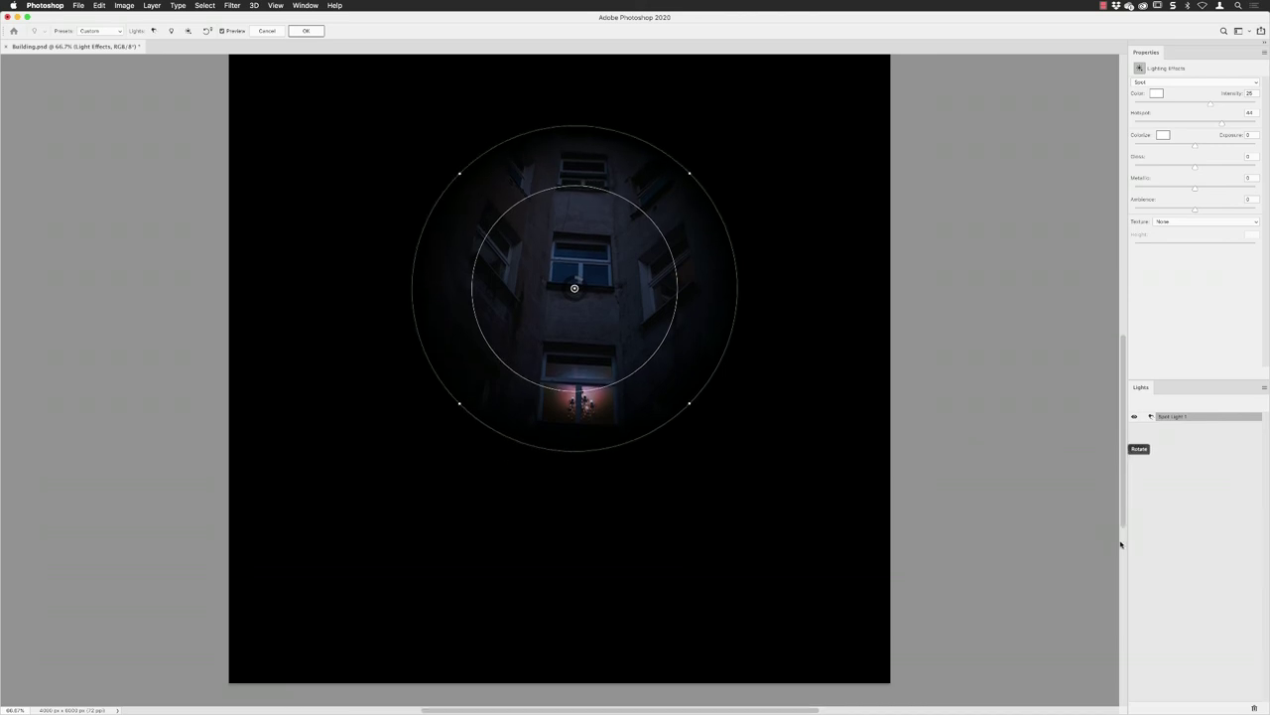
{"action": "left_click_drag", "start_coordinate": [573, 285], "coordinate": [579, 388]}
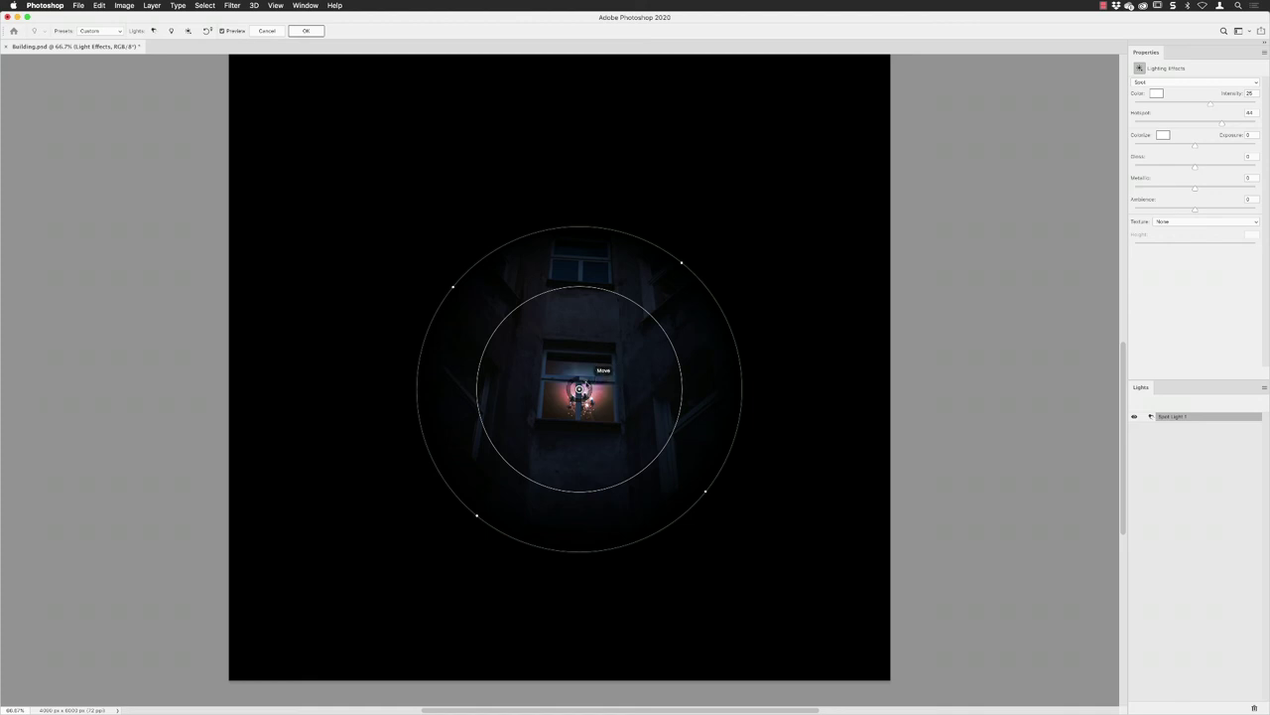
{"action": "left_click_drag", "start_coordinate": [584, 379], "coordinate": [587, 388]}
{"action": "mouse_move", "coordinate": [587, 394]}
{"action": "left_mouse_down"}
{"action": "mouse_move", "coordinate": [578, 381]}
{"action": "mouse_move", "coordinate": [591, 383]}
{"action": "mouse_move", "coordinate": [581, 390]}
{"action": "left_mouse_up"}
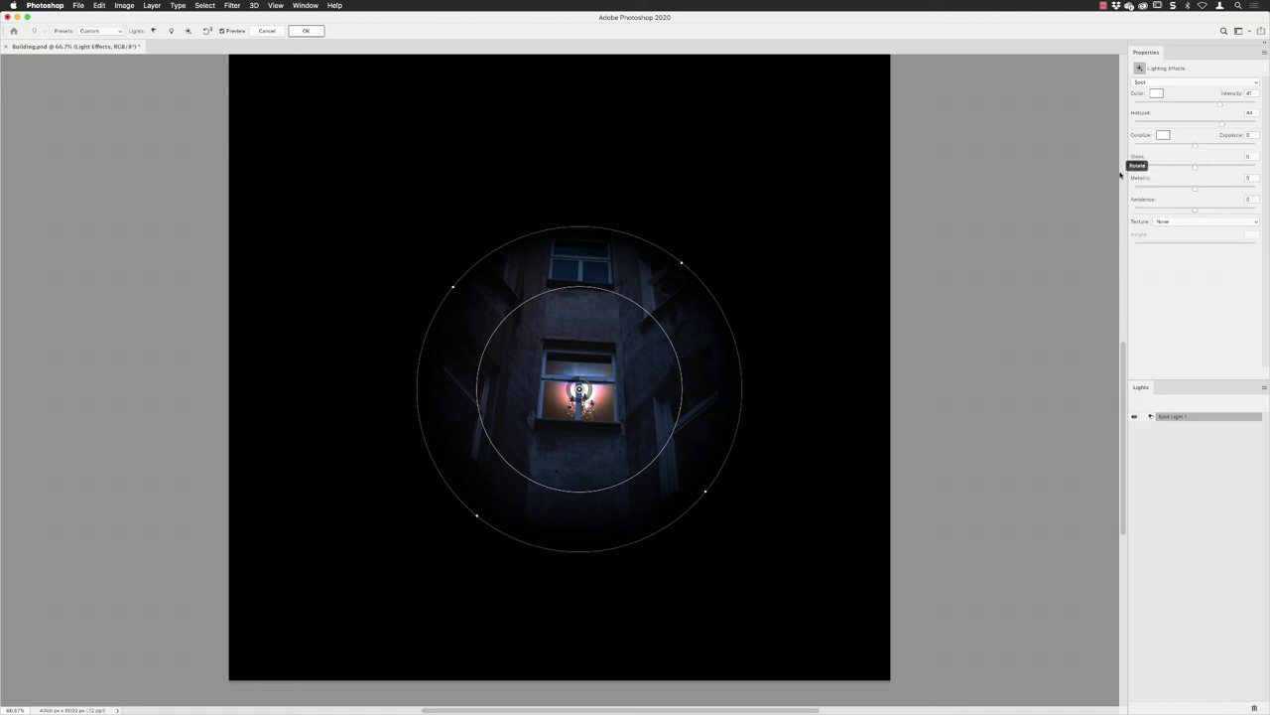
Set the spot light's intensity to 70 and ambience to 24, and shrink its hotspot to just around the lit window
{"action": "left_click_drag", "start_coordinate": [1211, 103], "coordinate": [1173, 103]}
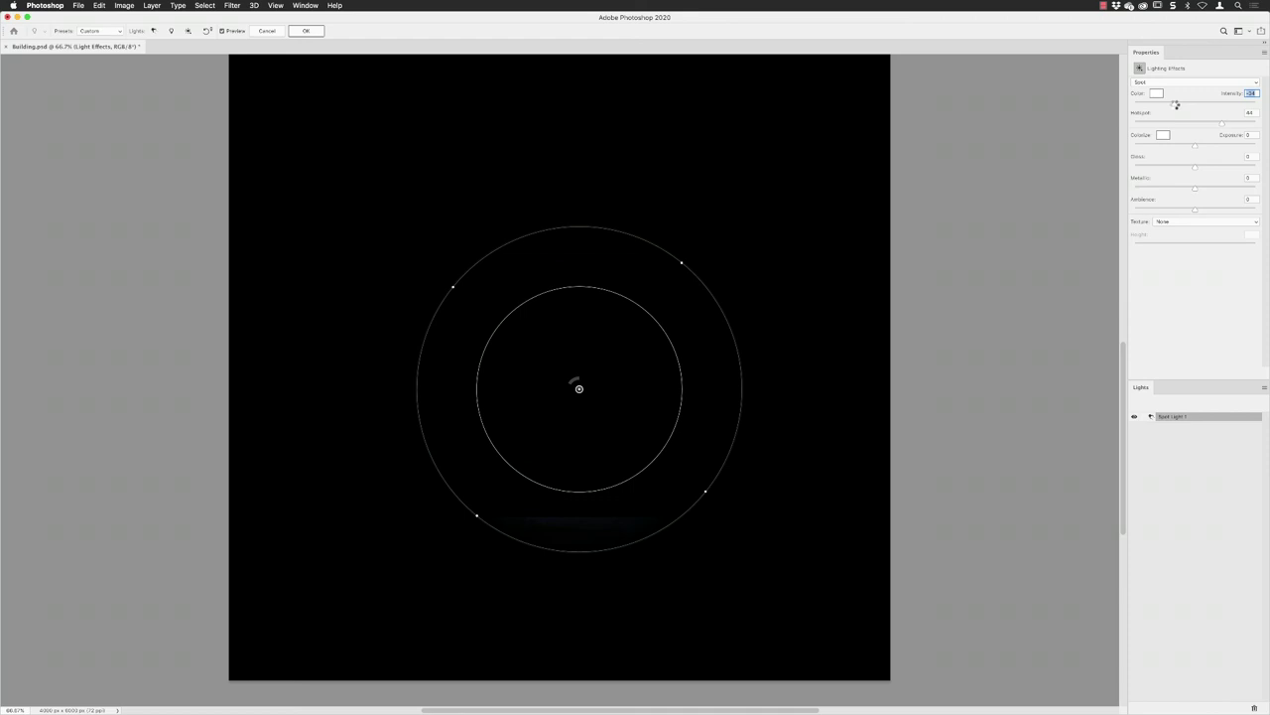
{"action": "left_click_drag", "start_coordinate": [1176, 103], "coordinate": [1236, 103]}
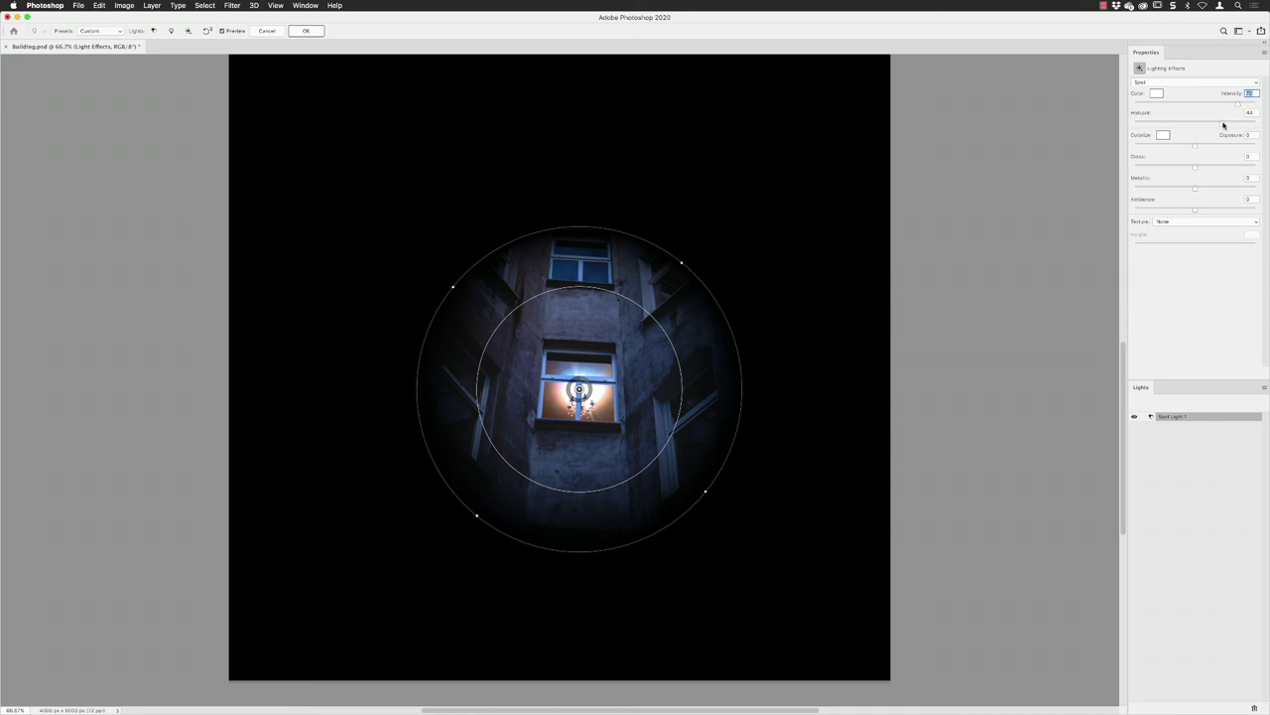
{"action": "left_click_drag", "start_coordinate": [1222, 124], "coordinate": [1181, 127]}
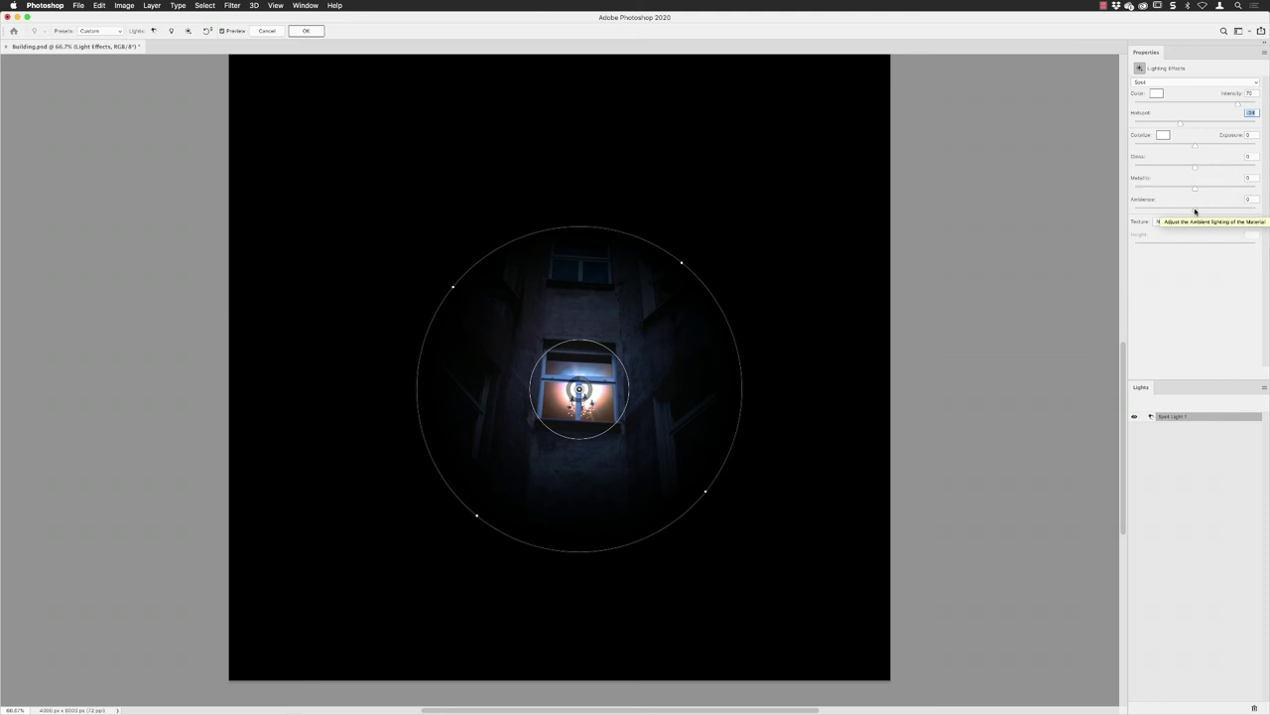
{"action": "left_click_drag", "start_coordinate": [1195, 211], "coordinate": [1210, 209]}
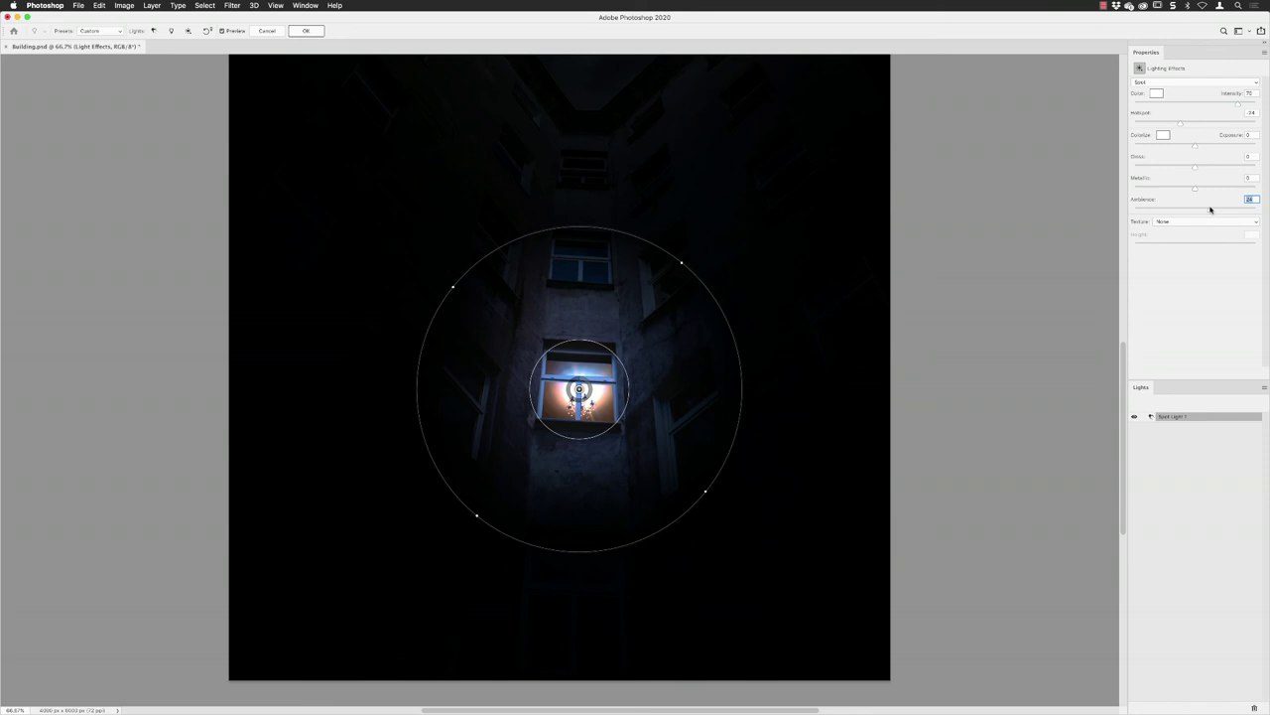
Set the spot light's colour to warm yellow with RGB values 244, 223, 135
{"action": "left_click", "coordinate": [1158, 93]}
{"action": "left_click_drag", "start_coordinate": [701, 225], "coordinate": [892, 141]}
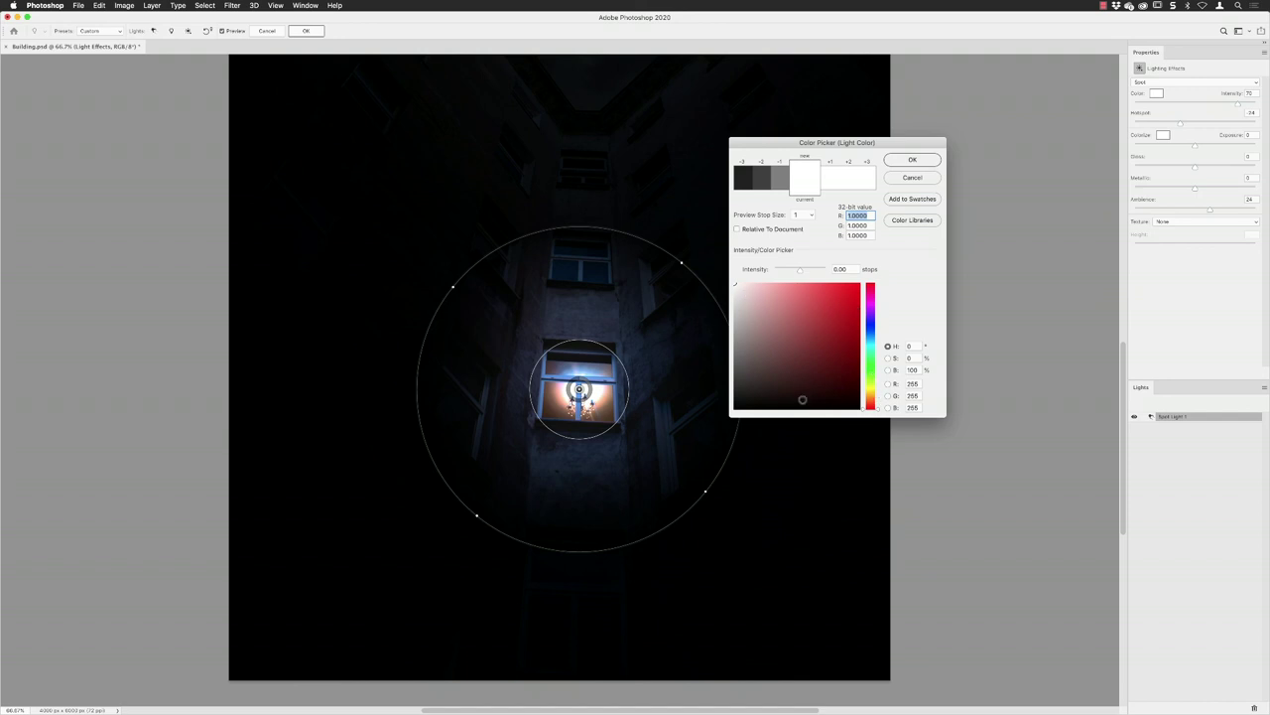
{"action": "left_click", "coordinate": [912, 383]}
{"action": "type", "text": "244"}
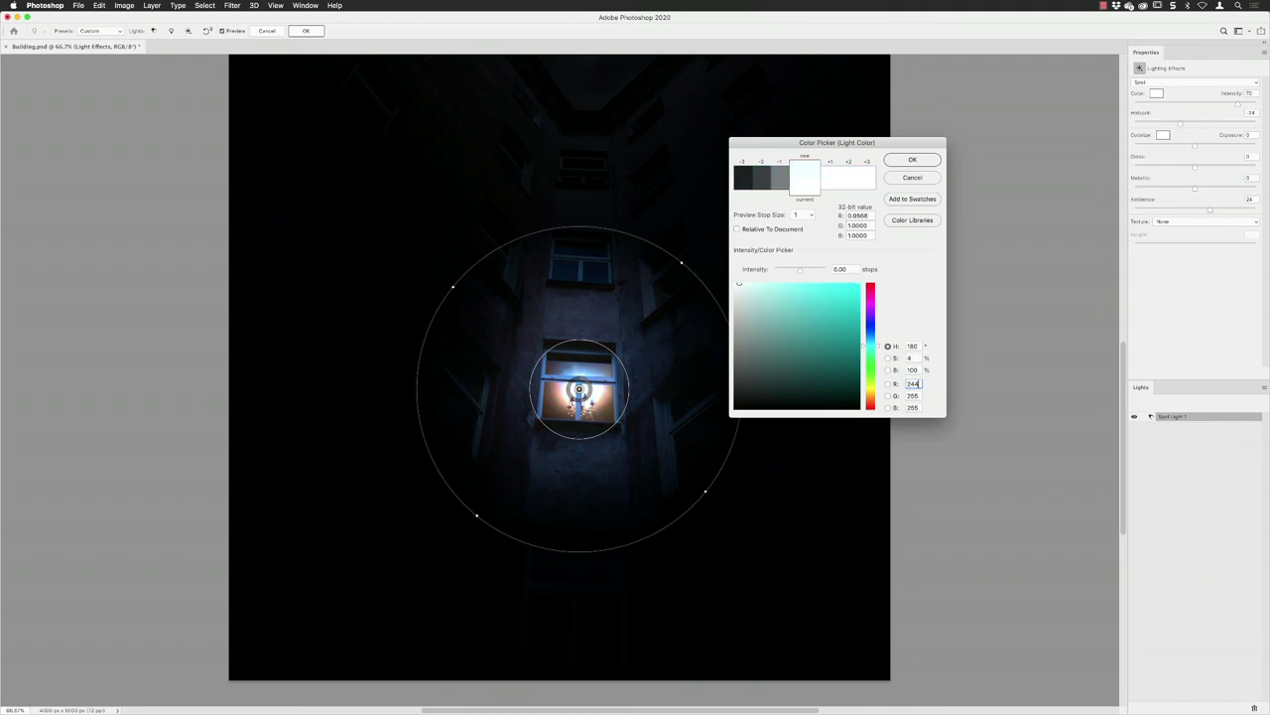
{"action": "key", "text": "Tab"}
{"action": "type", "text": "223"}
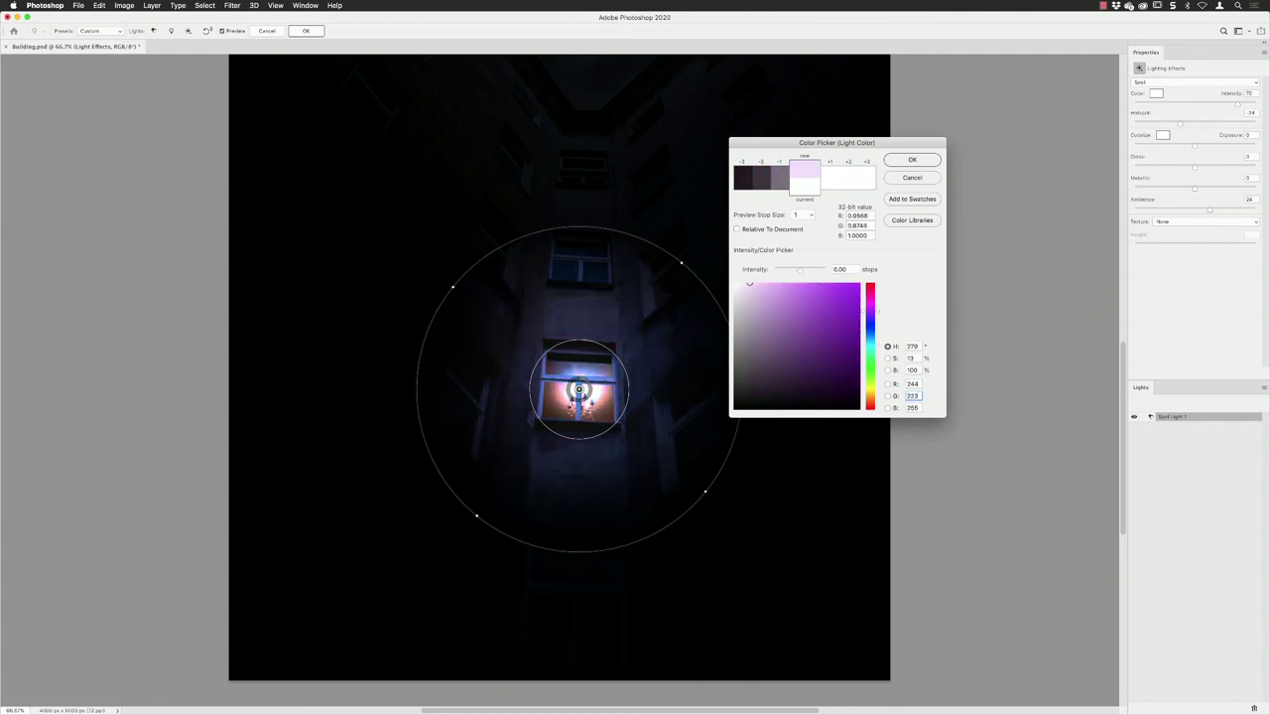
{"action": "key", "text": "Tab"}
{"action": "type", "text": "135"}
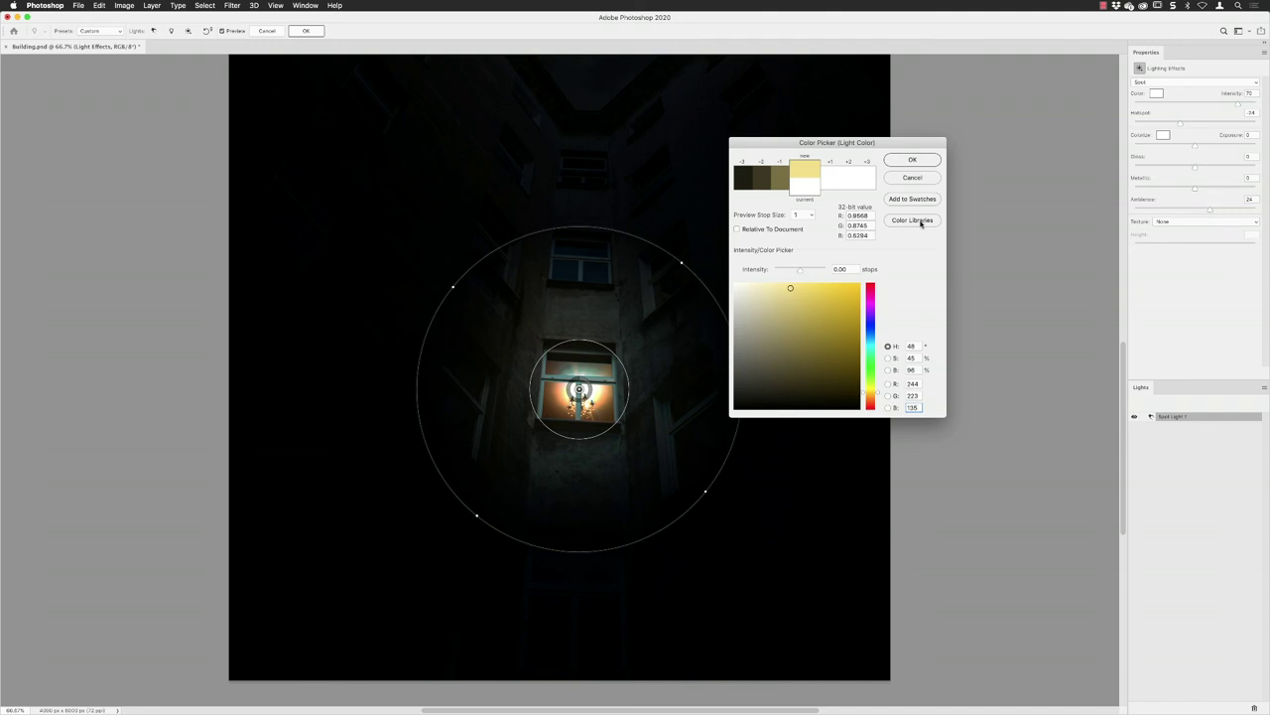
{"action": "left_click", "coordinate": [912, 160]}
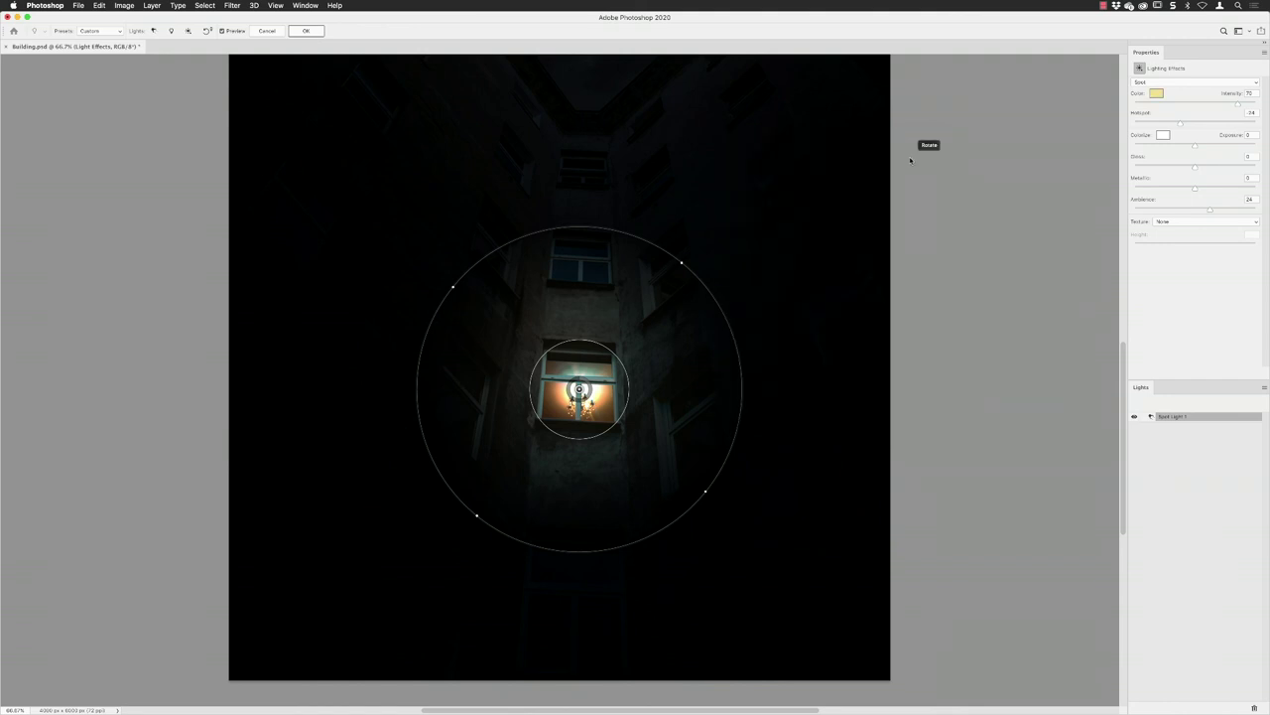
Tighten the hotspot to the width of the lit window, lower the ambience slightly and apply the Lighting Effects filter
{"action": "left_click", "coordinate": [1180, 124]}
{"action": "left_click_drag", "start_coordinate": [1180, 124], "coordinate": [1172, 124]}
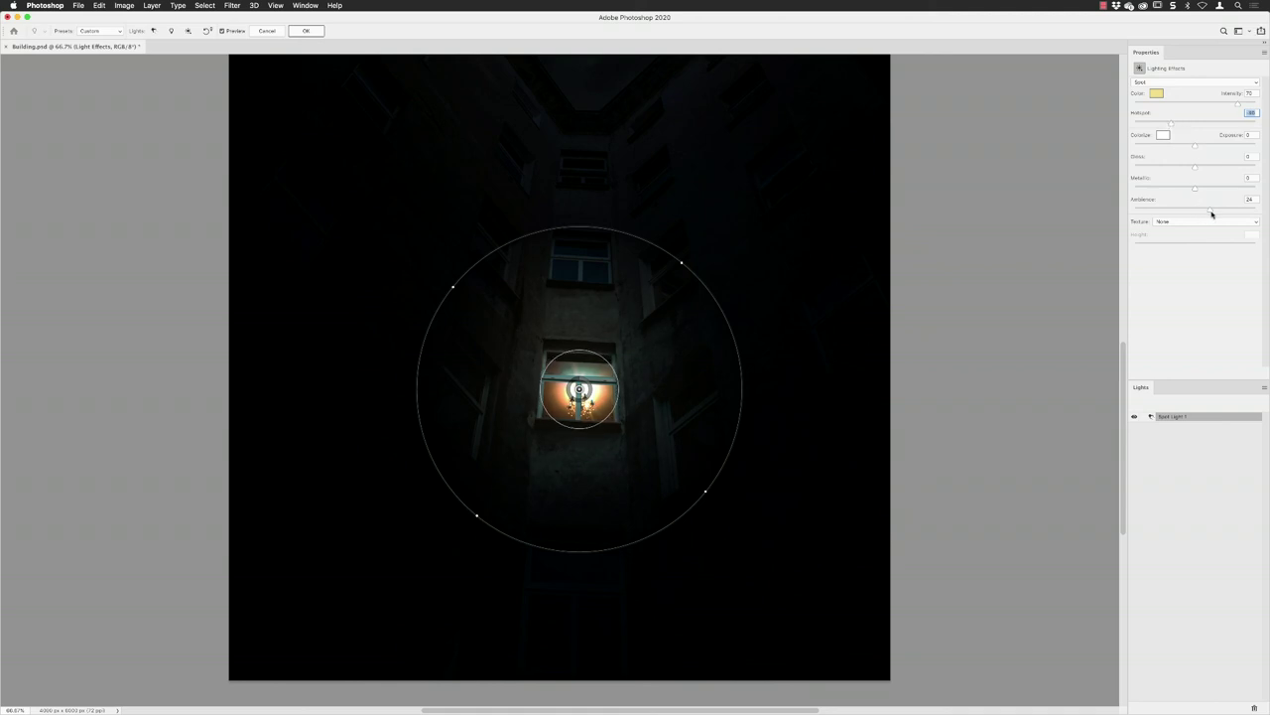
{"action": "left_click_drag", "start_coordinate": [1209, 209], "coordinate": [1207, 210]}
{"action": "left_click", "coordinate": [306, 32]}
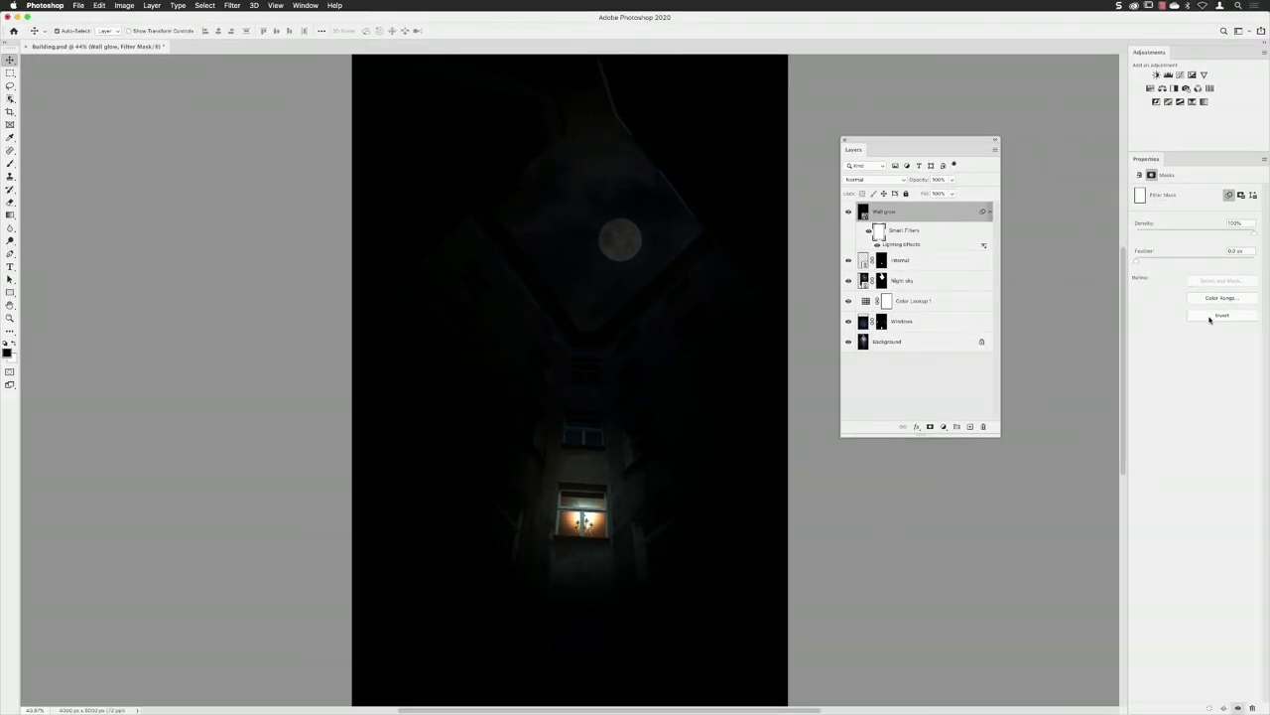
Invert the Wall glow layer's filter mask and set up a Soft Round brush at 700 px
{"action": "left_click", "coordinate": [1216, 316]}
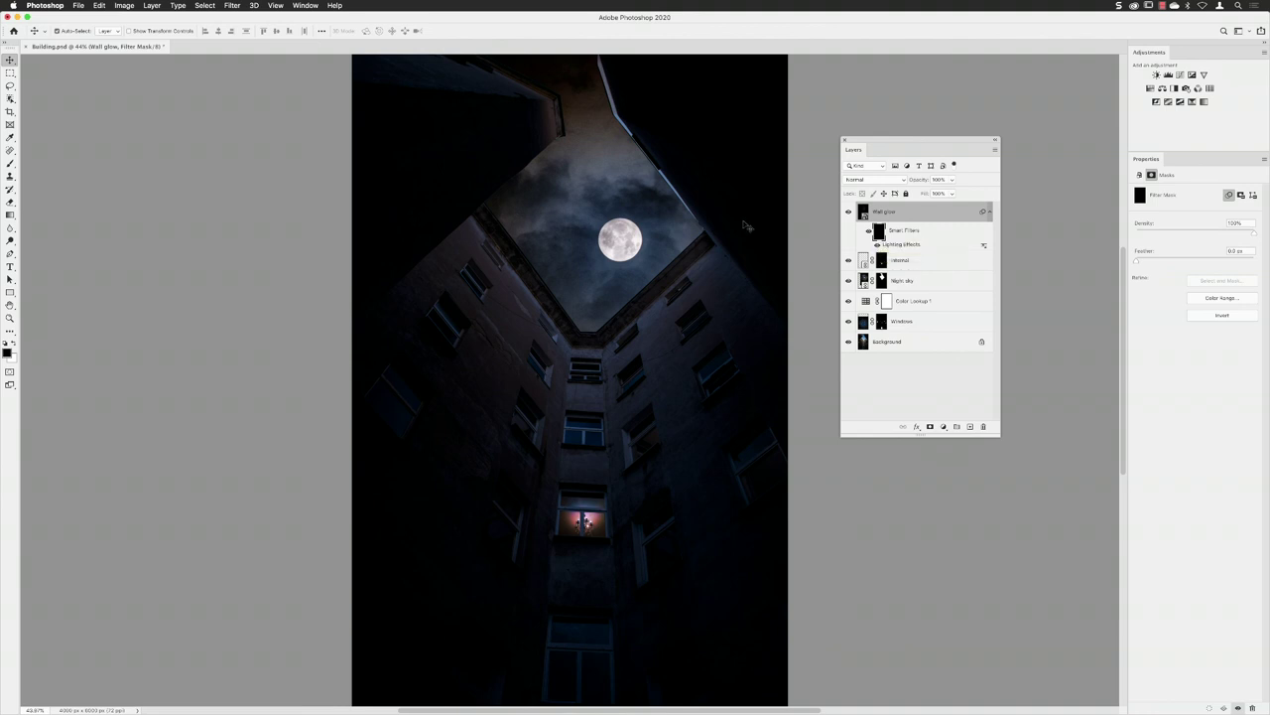
{"action": "key", "text": "b"}
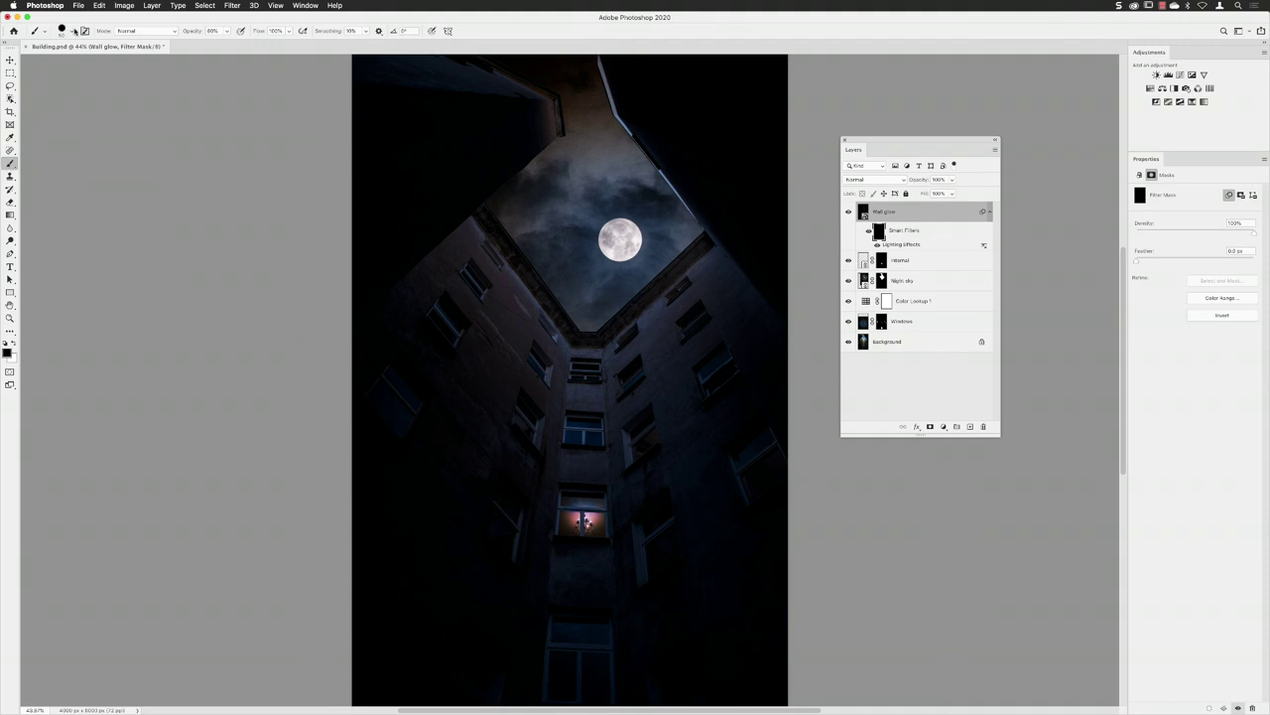
{"action": "left_click", "coordinate": [72, 31]}
{"action": "left_click", "coordinate": [85, 141]}
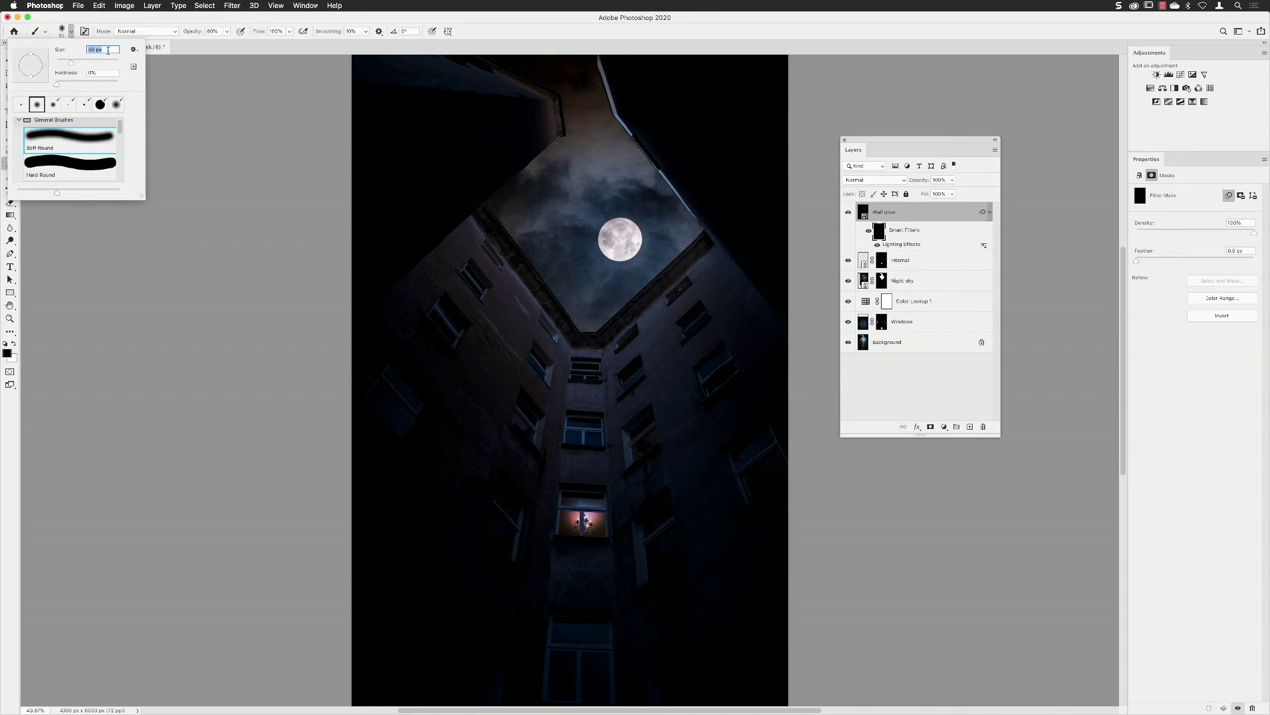
{"action": "type", "text": "700"}
{"action": "double_click", "coordinate": [88, 147]}
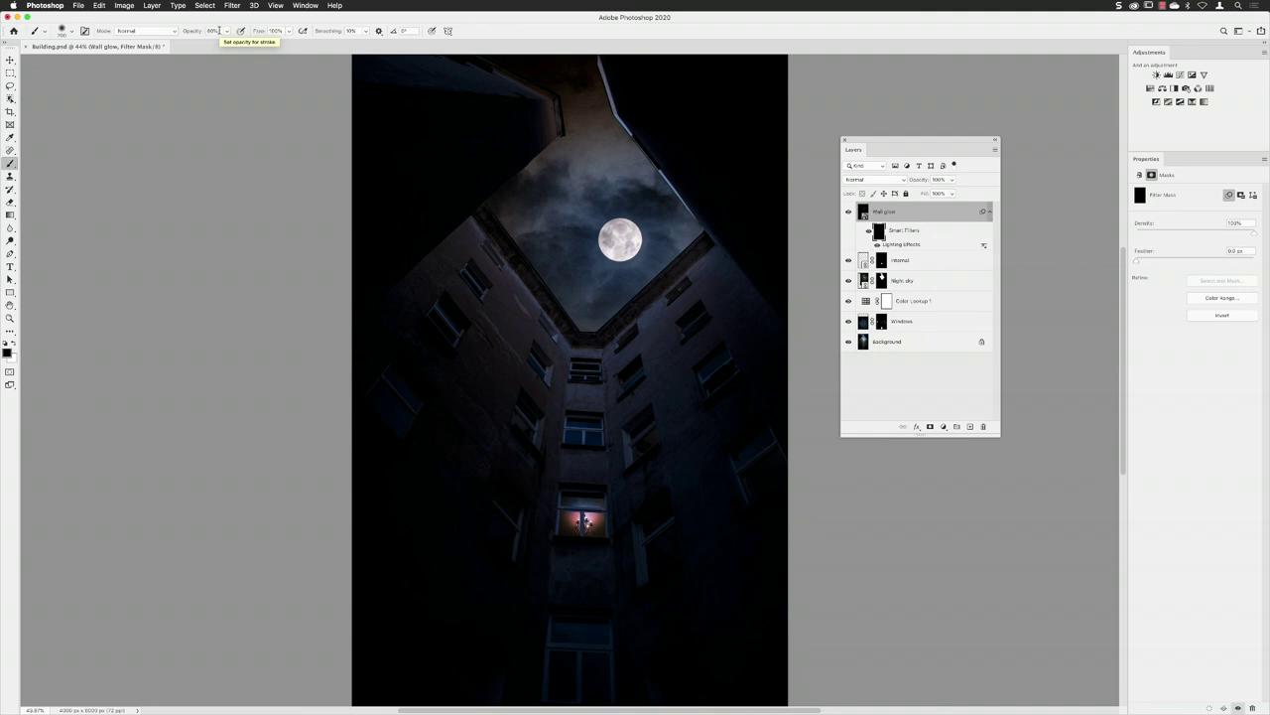
Paint with white on the Wall glow filter mask over the walls on both sides of the lit window to reveal the glow
{"action": "key", "text": "super+equal"}
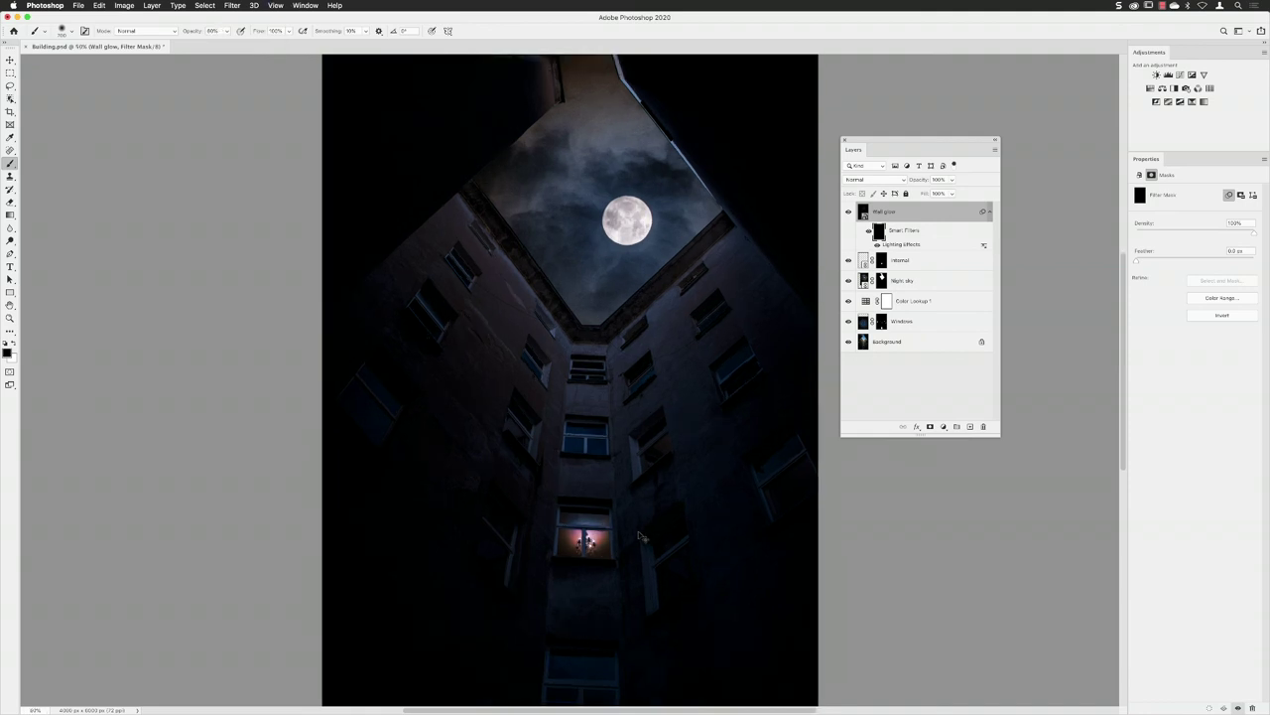
{"action": "key", "text": "super+equal"}
{"action": "key", "text": "super+equal"}
{"action": "scroll", "coordinate": [635, 516], "scroll_direction": "down", "scroll_amount": 5}
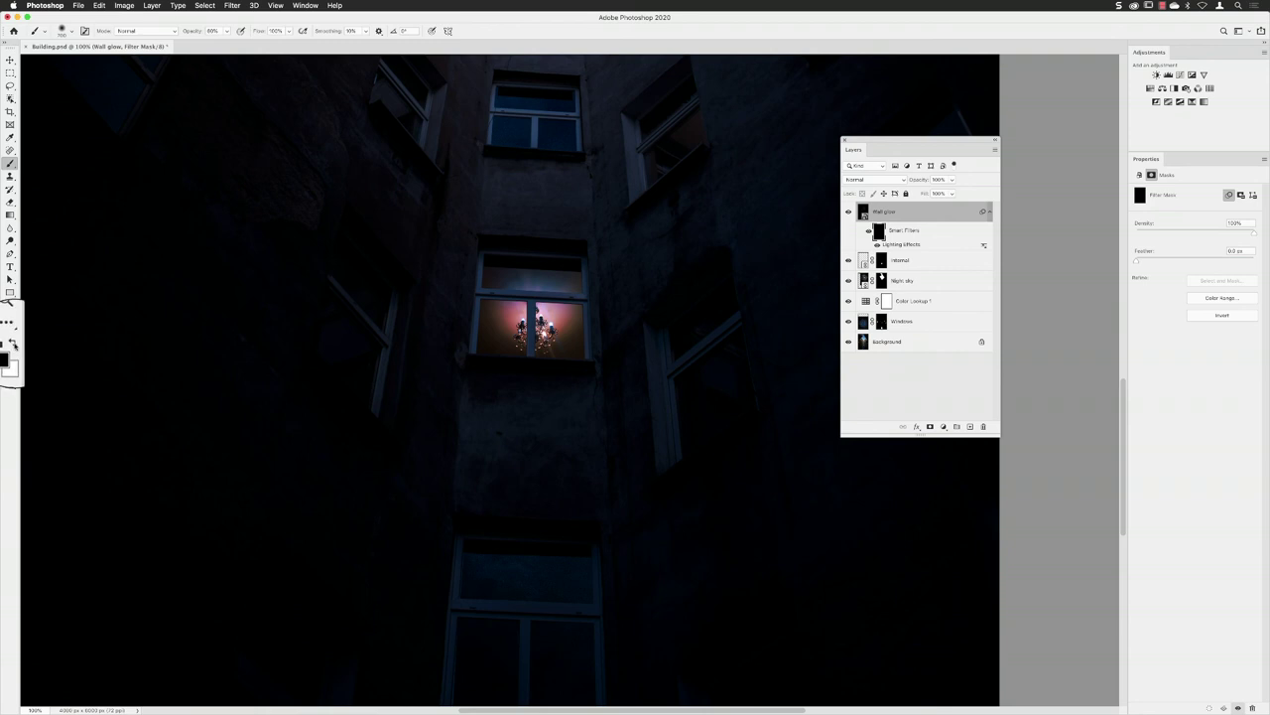
{"action": "left_click", "coordinate": [13, 345]}
{"action": "mouse_move", "coordinate": [298, 349]}
{"action": "left_mouse_down"}
{"action": "mouse_move", "coordinate": [461, 266]}
{"action": "mouse_move", "coordinate": [429, 213]}
{"action": "mouse_move", "coordinate": [425, 228]}
{"action": "mouse_move", "coordinate": [407, 220]}
{"action": "mouse_move", "coordinate": [417, 265]}
{"action": "mouse_move", "coordinate": [432, 204]}
{"action": "mouse_move", "coordinate": [414, 333]}
{"action": "mouse_move", "coordinate": [404, 286]}
{"action": "mouse_move", "coordinate": [402, 300]}
{"action": "mouse_move", "coordinate": [409, 341]}
{"action": "mouse_move", "coordinate": [412, 250]}
{"action": "mouse_move", "coordinate": [405, 369]}
{"action": "left_mouse_up"}
{"action": "mouse_move", "coordinate": [711, 318]}
{"action": "left_mouse_down"}
{"action": "mouse_move", "coordinate": [629, 269]}
{"action": "mouse_move", "coordinate": [629, 303]}
{"action": "mouse_move", "coordinate": [630, 264]}
{"action": "mouse_move", "coordinate": [639, 309]}
{"action": "mouse_move", "coordinate": [648, 286]}
{"action": "mouse_move", "coordinate": [656, 311]}
{"action": "mouse_move", "coordinate": [652, 375]}
{"action": "mouse_move", "coordinate": [626, 427]}
{"action": "mouse_move", "coordinate": [450, 416]}
{"action": "mouse_move", "coordinate": [469, 180]}
{"action": "mouse_move", "coordinate": [588, 181]}
{"action": "mouse_move", "coordinate": [407, 266]}
{"action": "mouse_move", "coordinate": [376, 393]}
{"action": "mouse_move", "coordinate": [656, 370]}
{"action": "mouse_move", "coordinate": [670, 419]}
{"action": "mouse_move", "coordinate": [659, 414]}
{"action": "mouse_move", "coordinate": [699, 283]}
{"action": "mouse_move", "coordinate": [403, 168]}
{"action": "mouse_move", "coordinate": [664, 414]}
{"action": "left_mouse_up"}
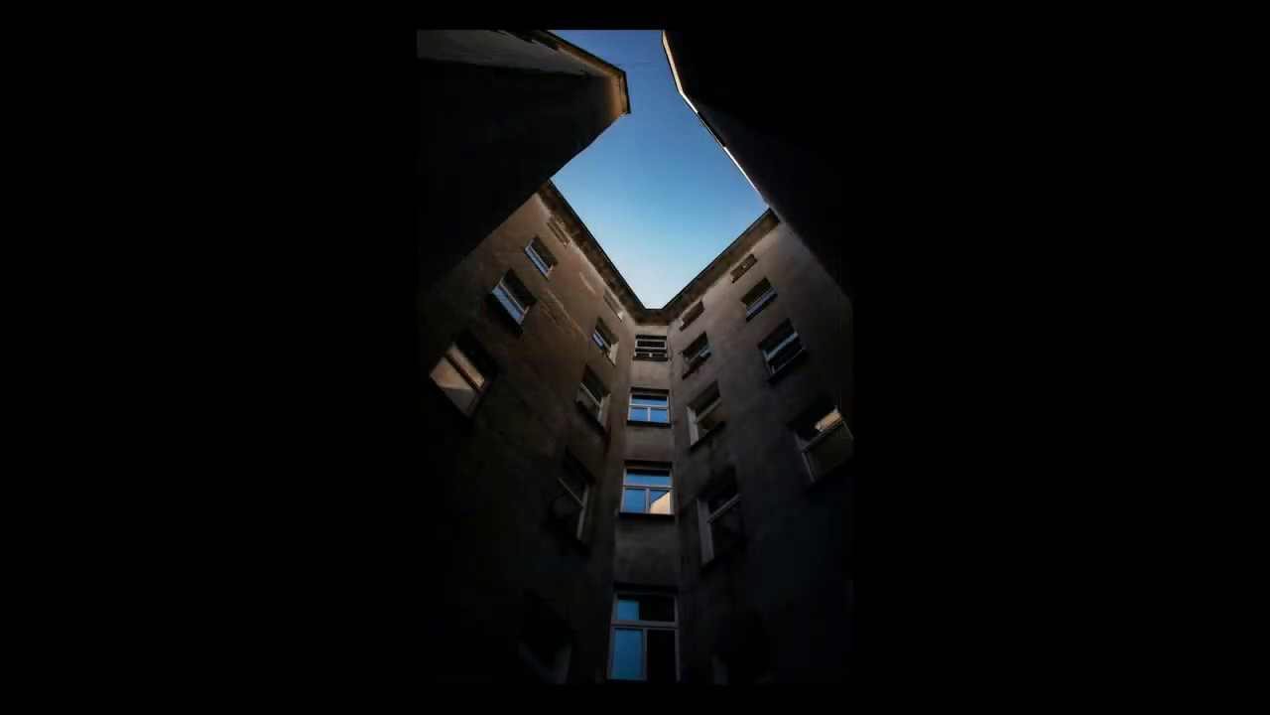